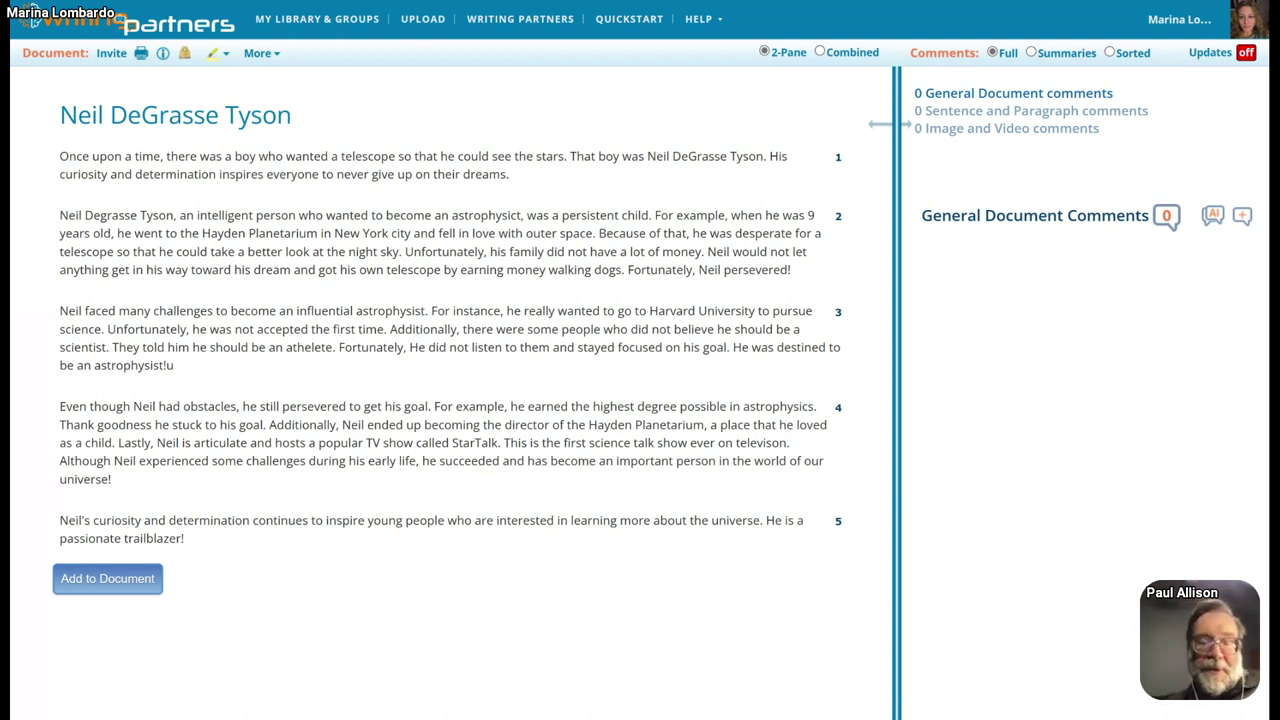
- Start a new writing partner and name it "Biography AI"
{"action": "left_click", "coordinate": [517, 22]}
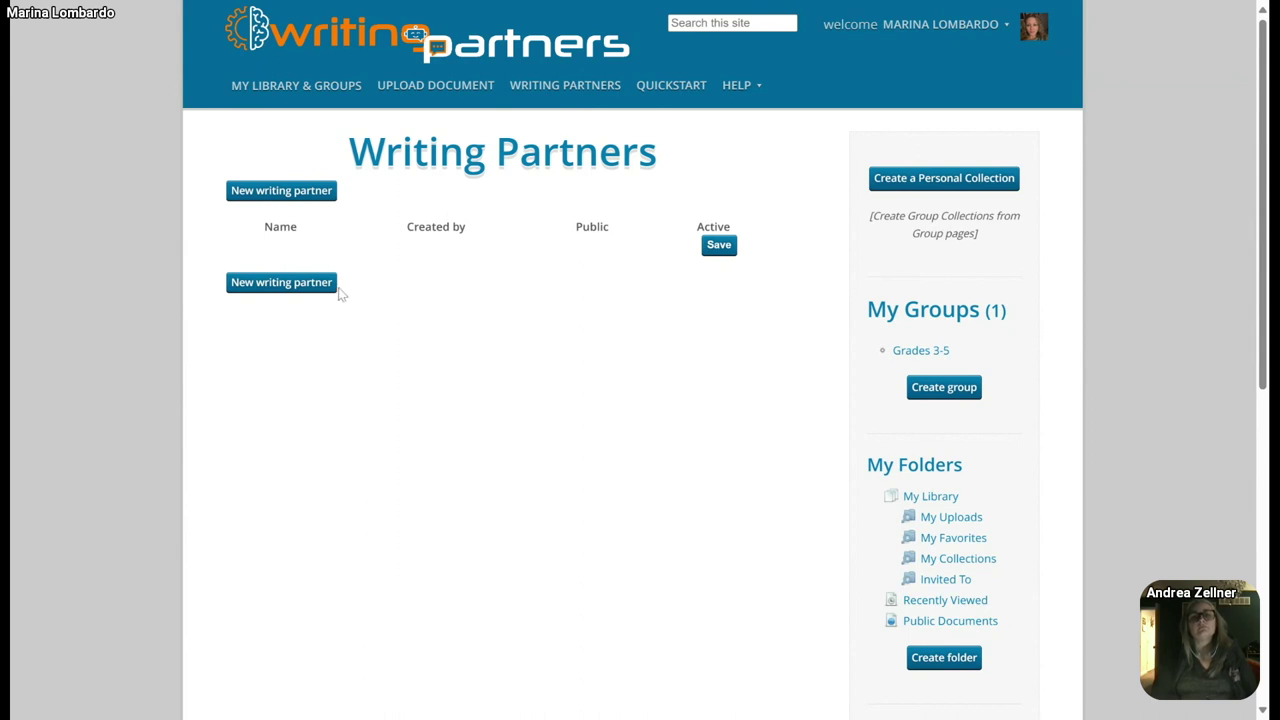
{"action": "left_click", "coordinate": [300, 285]}
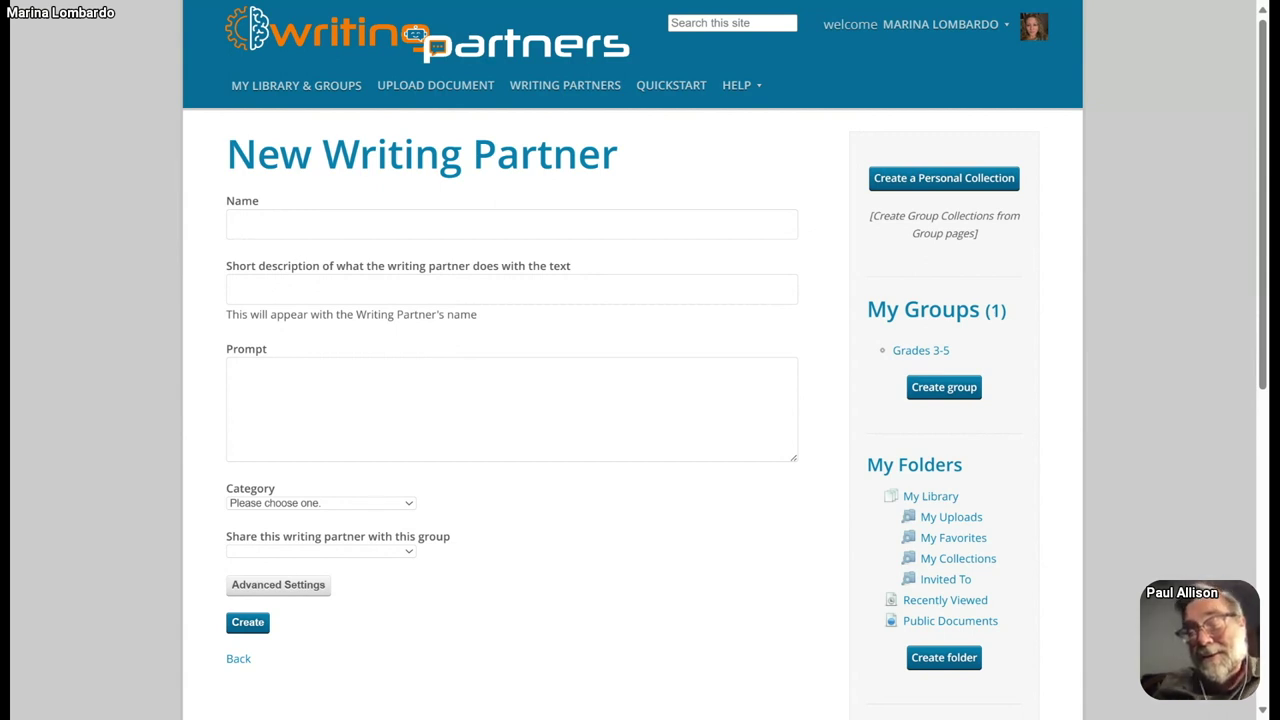
{"action": "left_click", "coordinate": [236, 224]}
{"action": "left_click", "coordinate": [178, 248]}
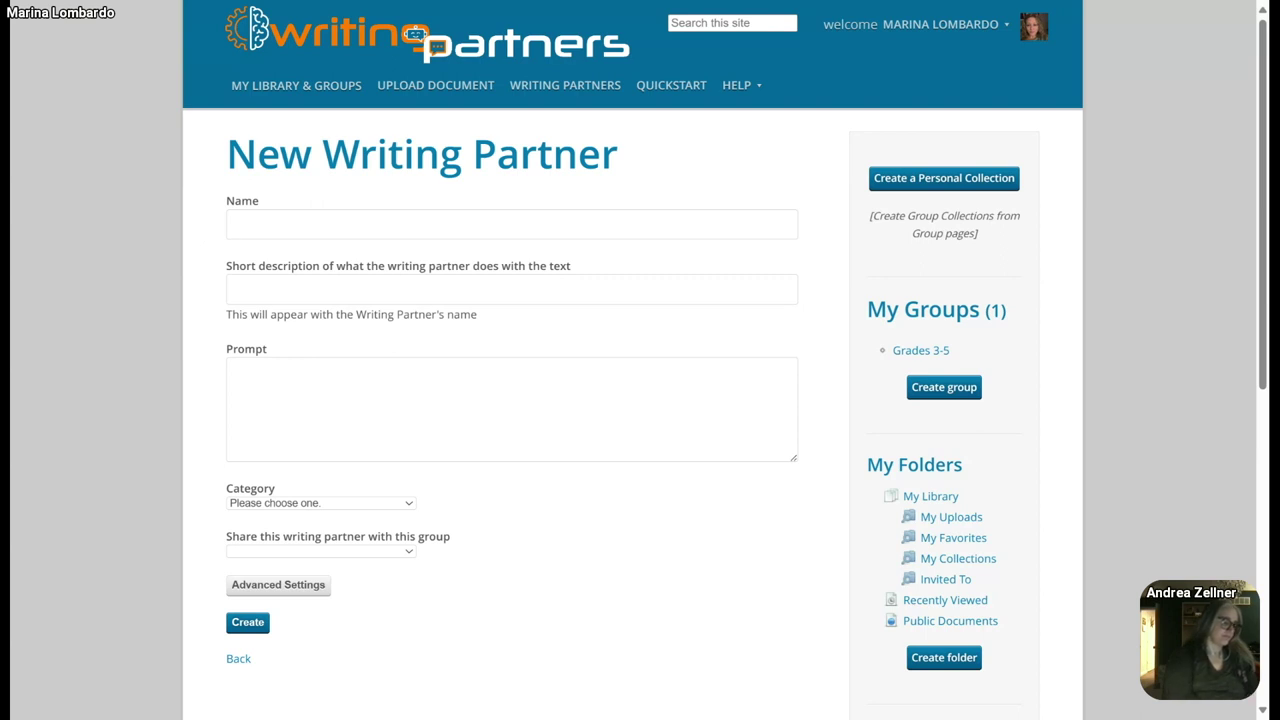
{"action": "left_click", "coordinate": [236, 224]}
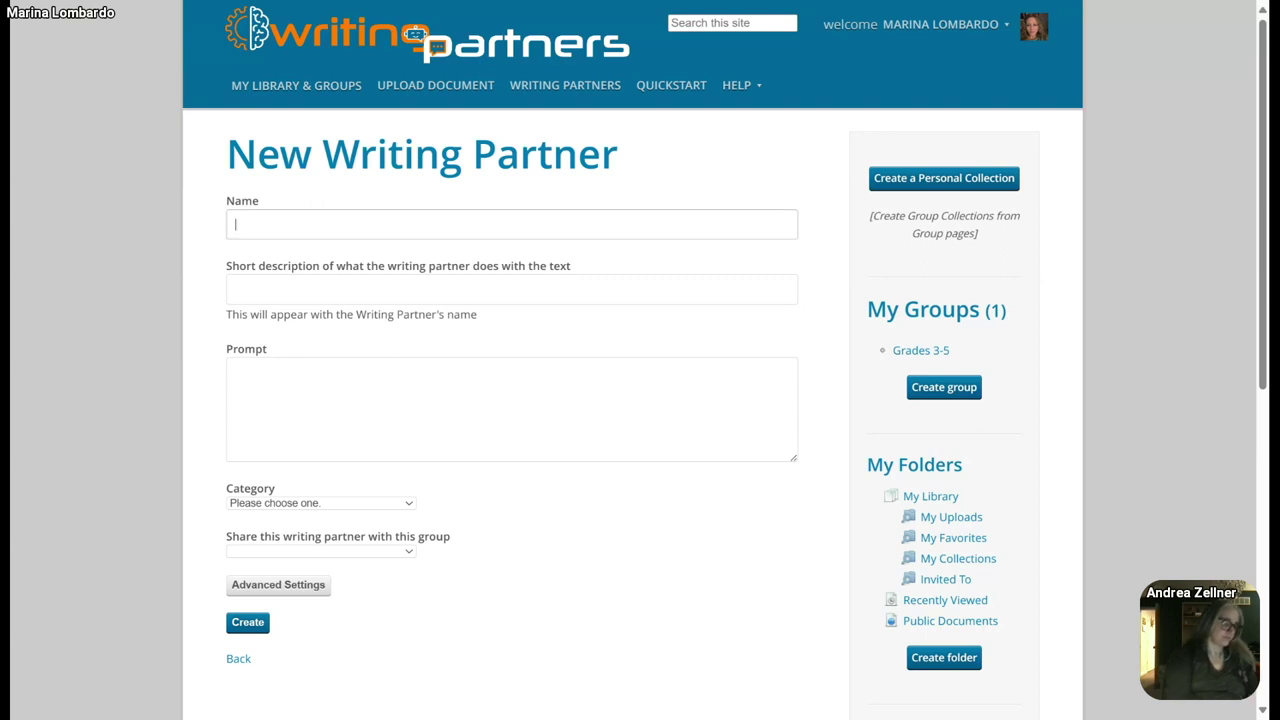
{"action": "type", "text": "Biograpphy AI"}
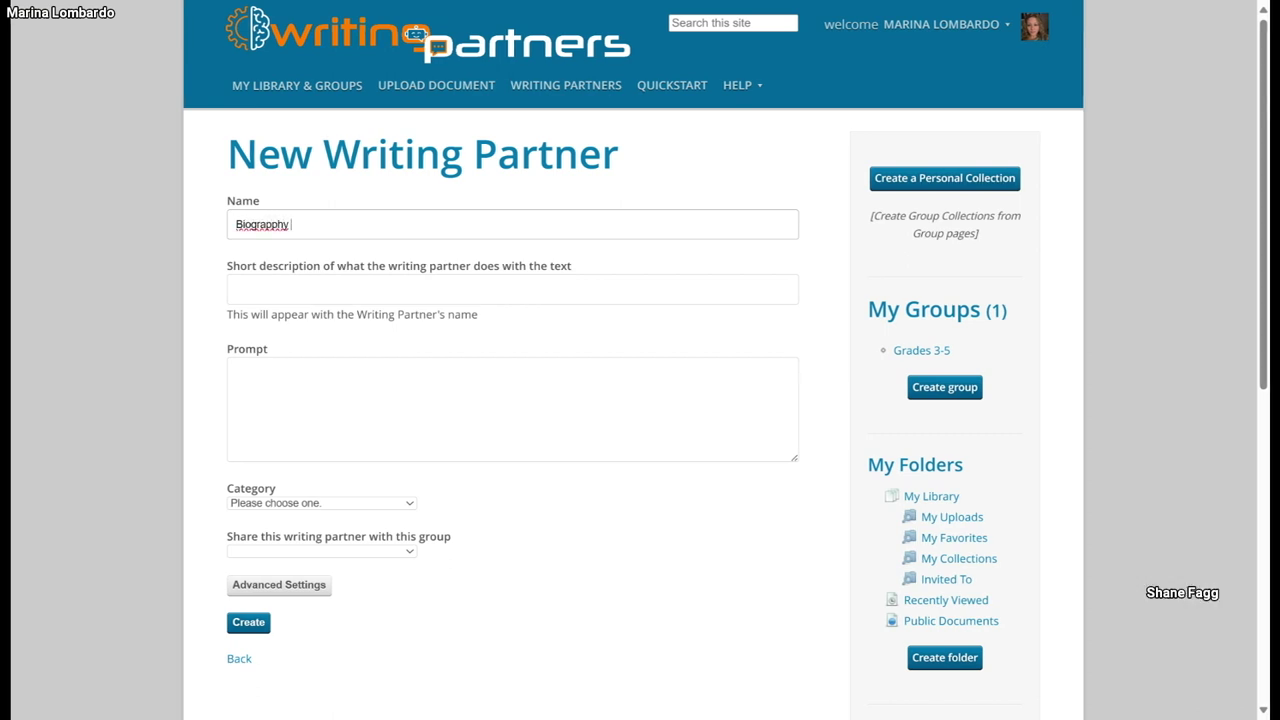
{"action": "right_click", "coordinate": [262, 224]}
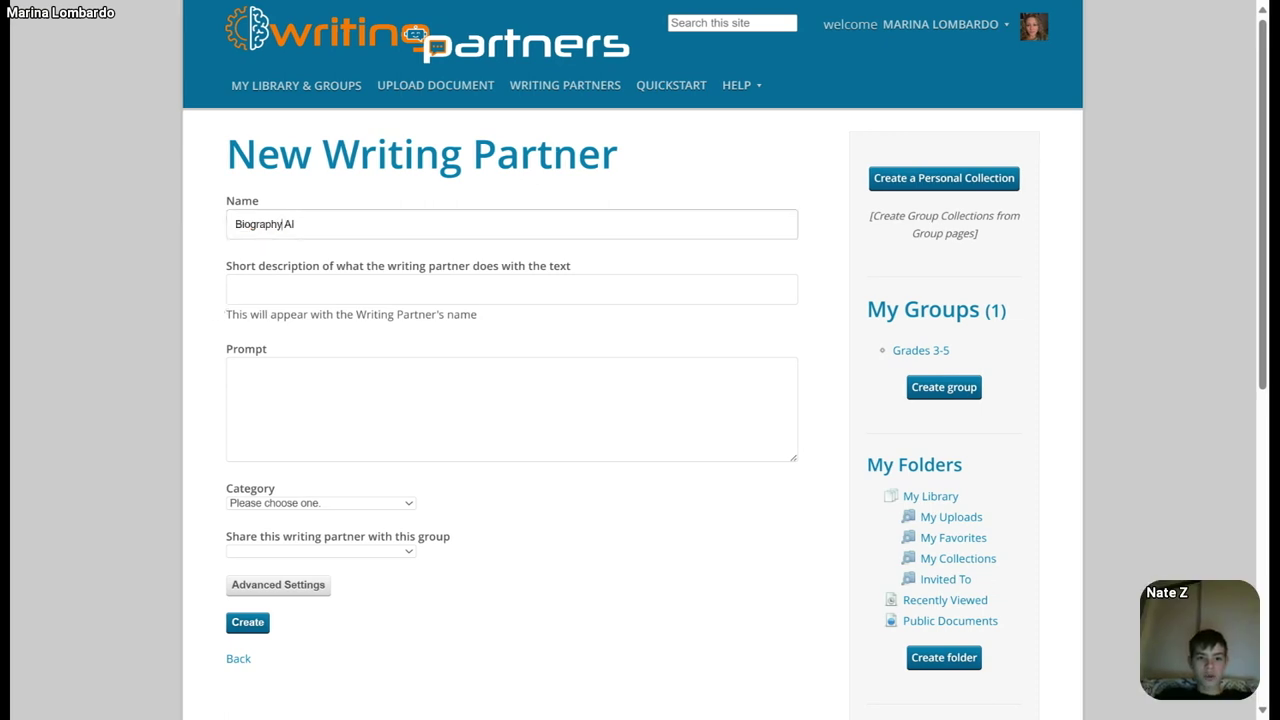
- Enter the short description "An AI that can help 3rd grade students organize their work in a perseverance themed text."
{"action": "key", "text": "Tab"}
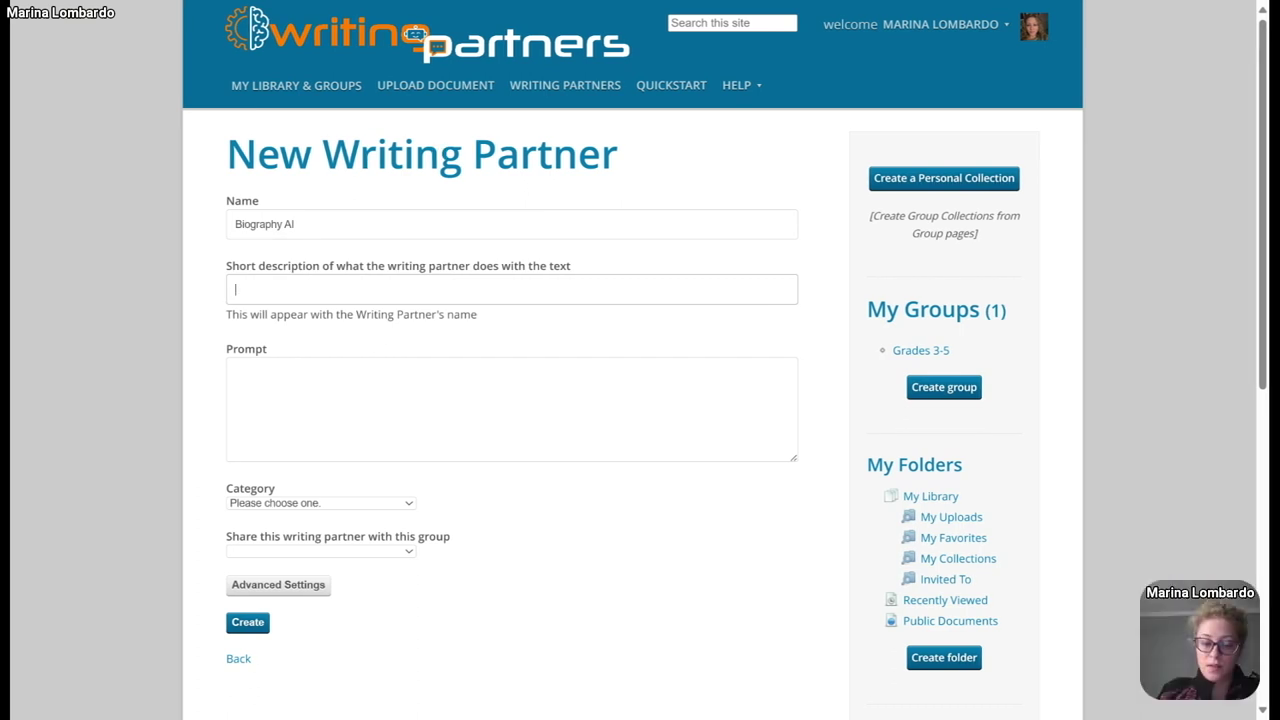
{"action": "type", "text": "An A"}
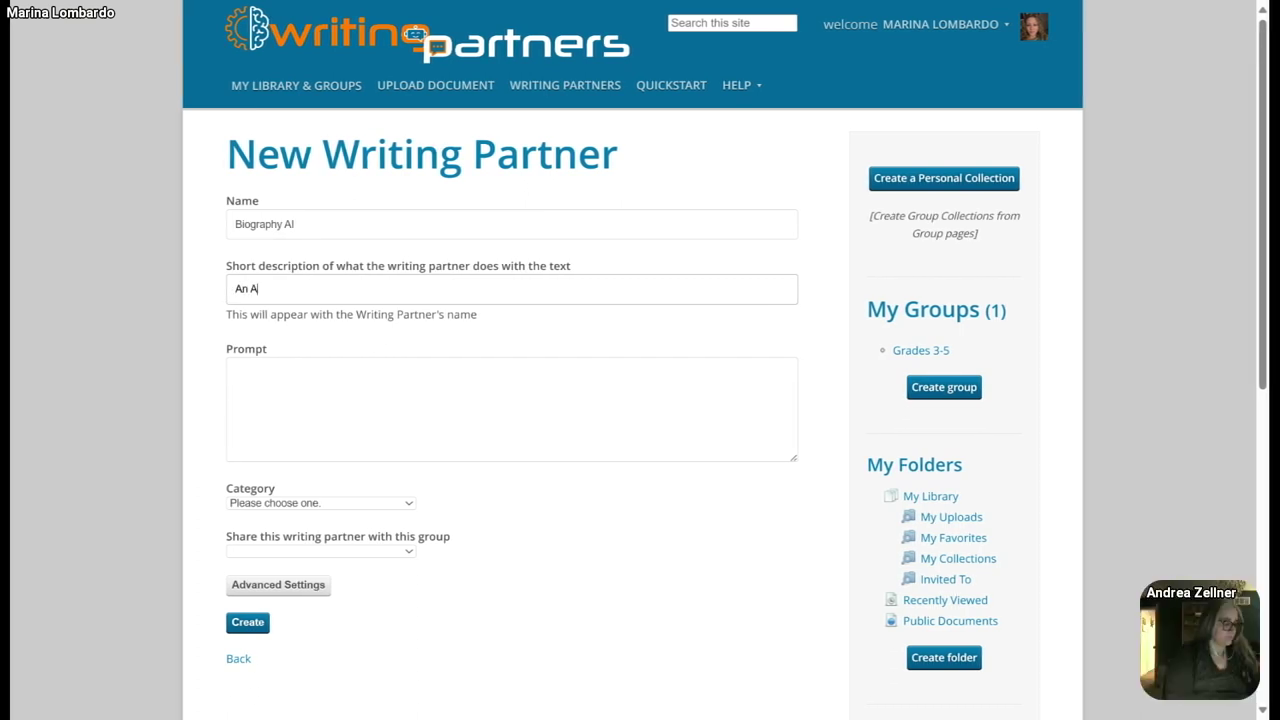
{"action": "type", "text": "I that can helped"}
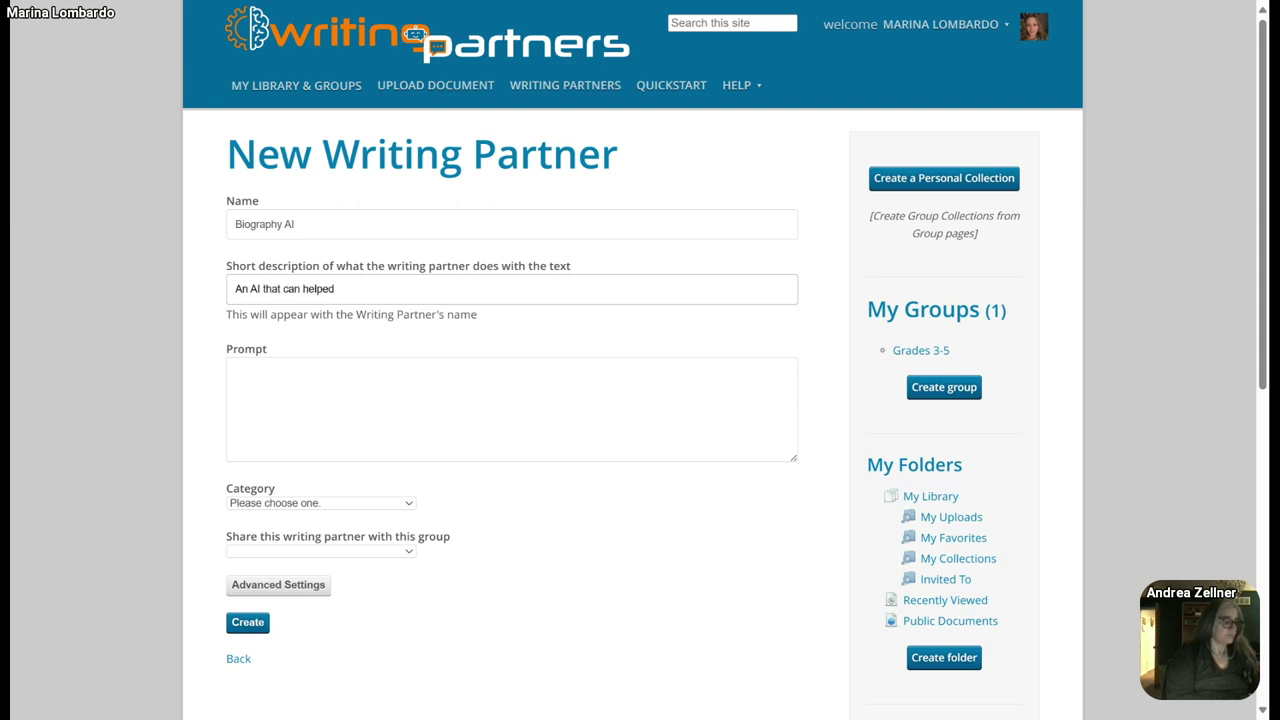
{"action": "type", "text": " 3rd grade students organize the"}
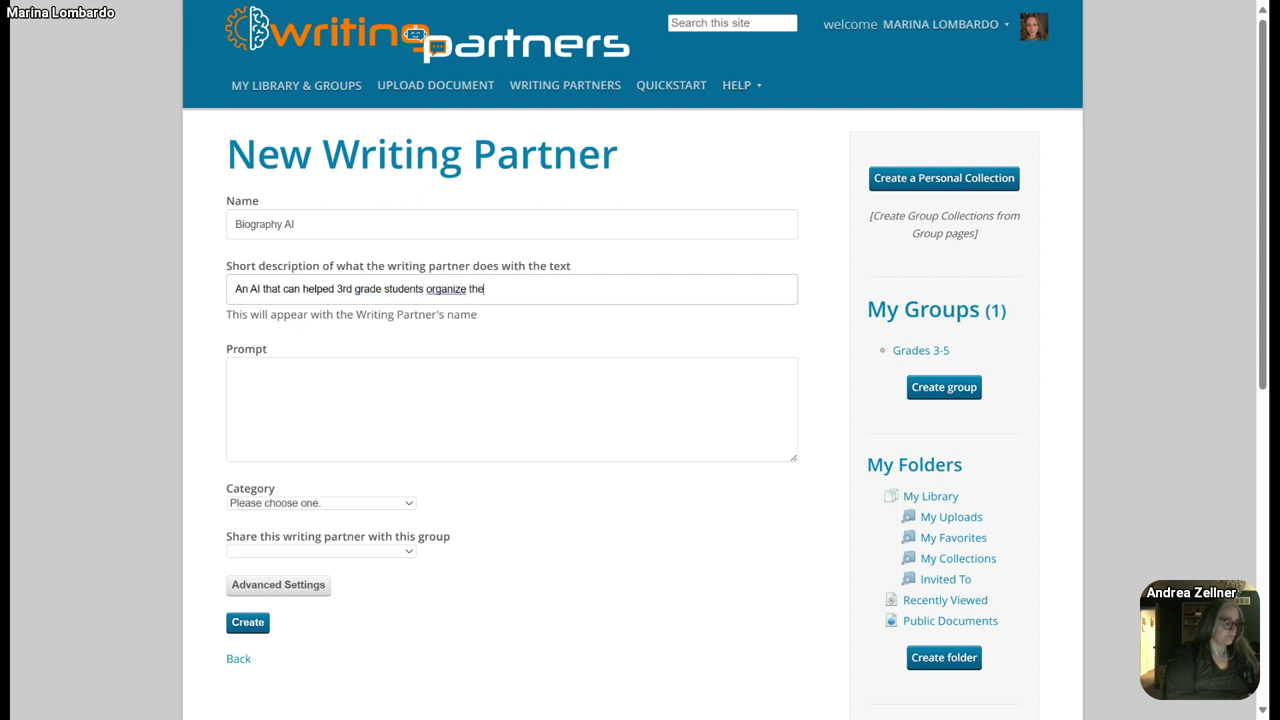
{"action": "type", "text": "ir work in a "}
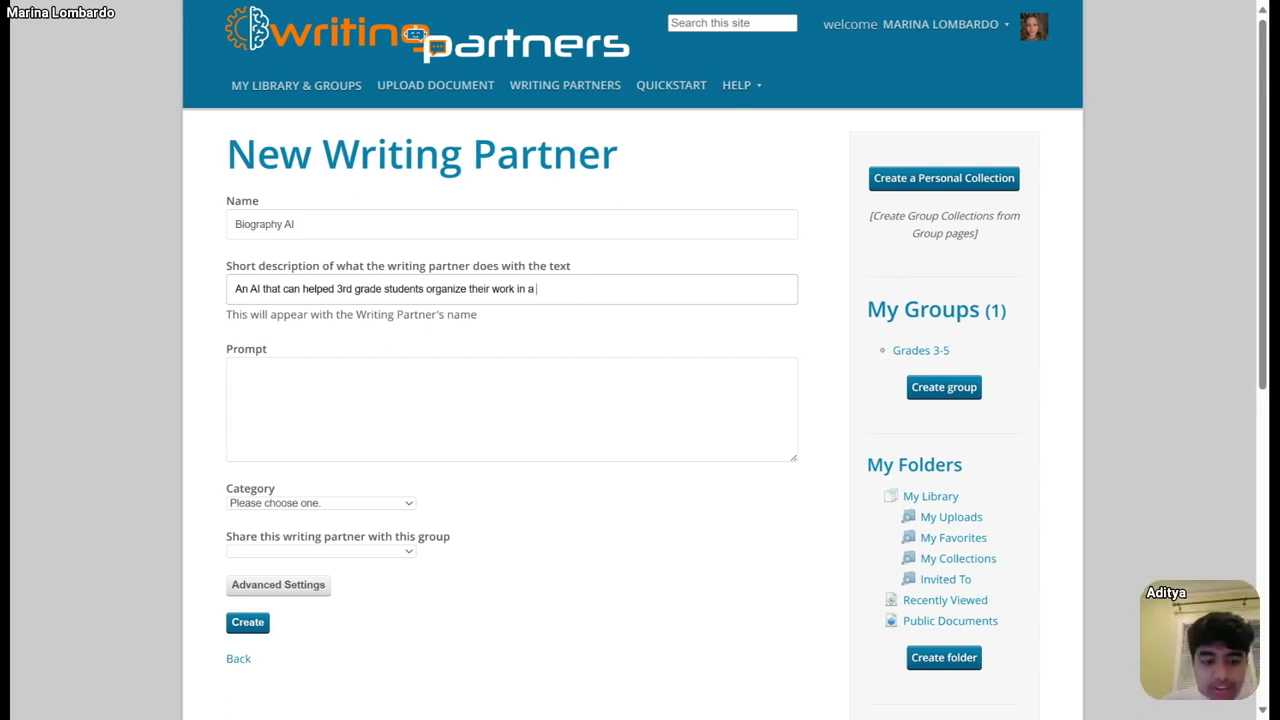
{"action": "type", "text": "perseverance"}
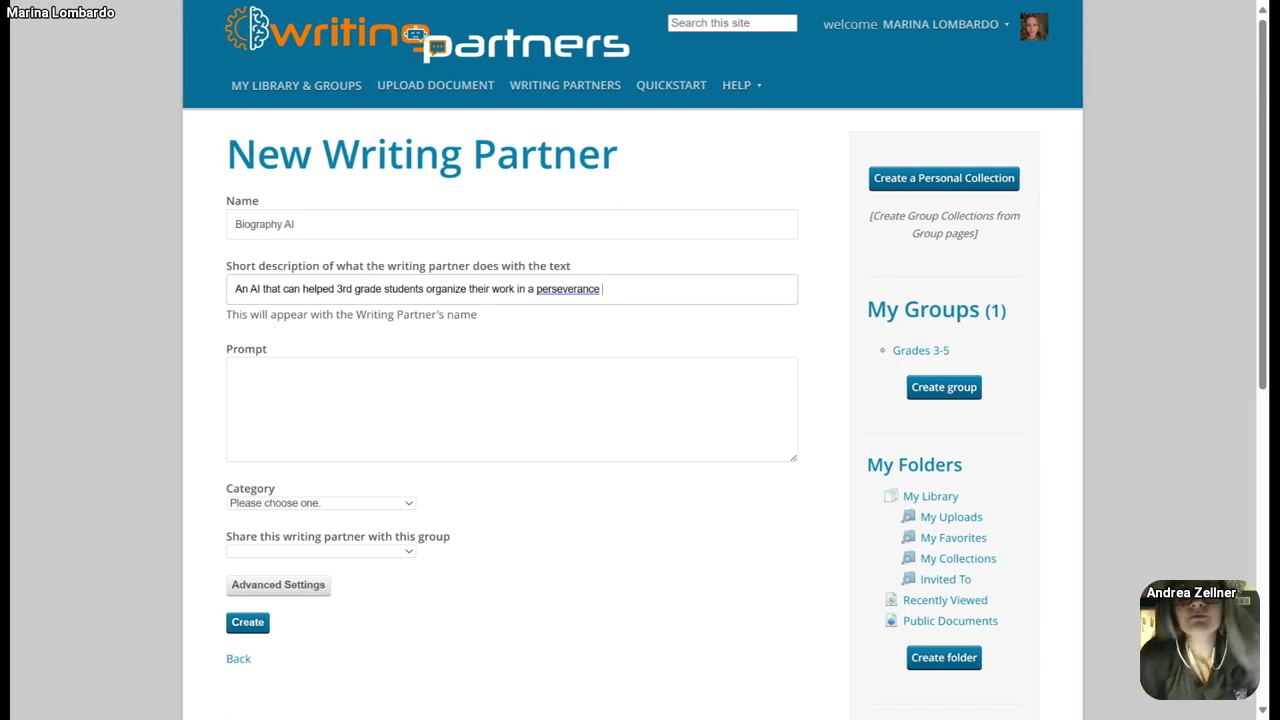
{"action": "type", "text": "themed e"}
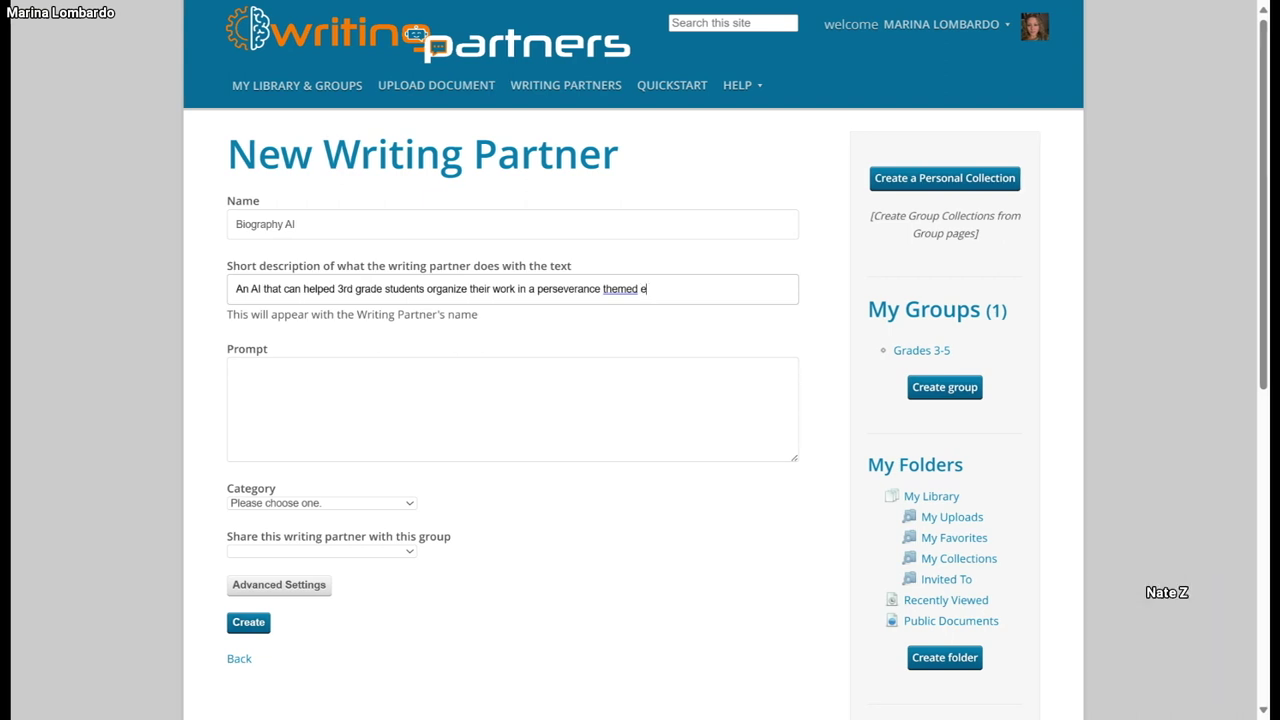
{"action": "key", "text": "BackSpace"}
{"action": "type", "text": "te"}
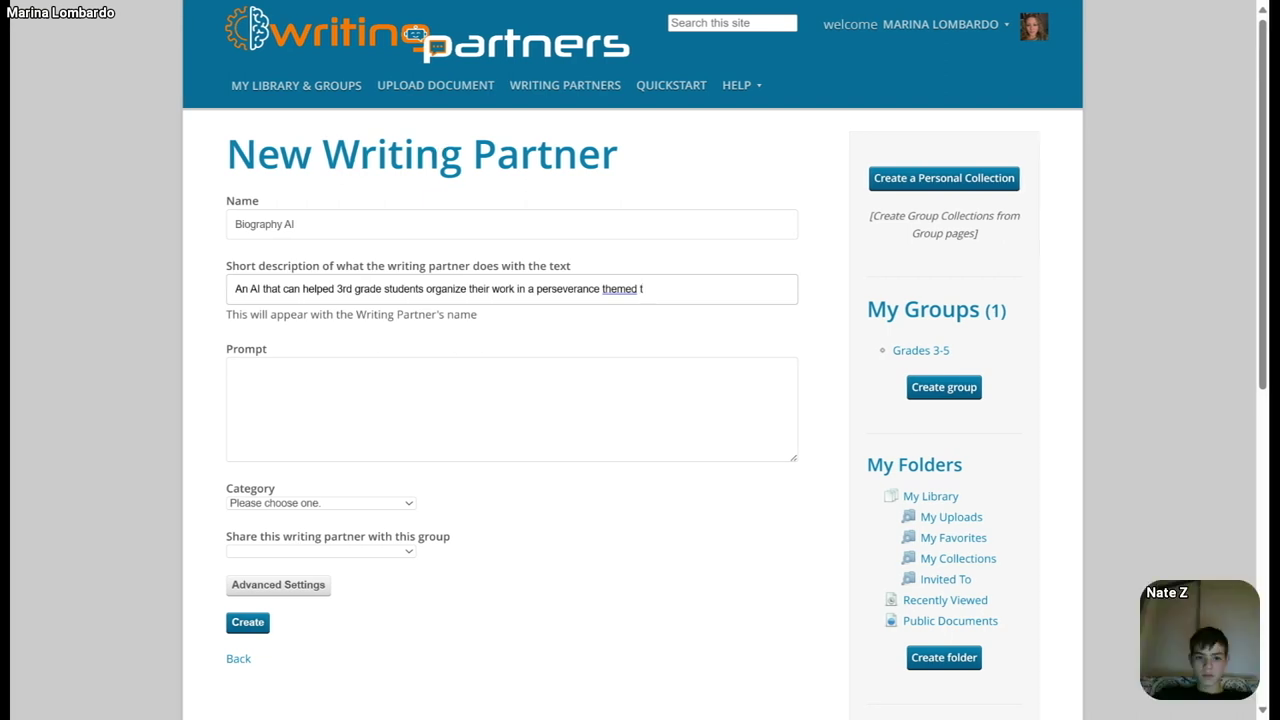
{"action": "type", "text": "xt."}
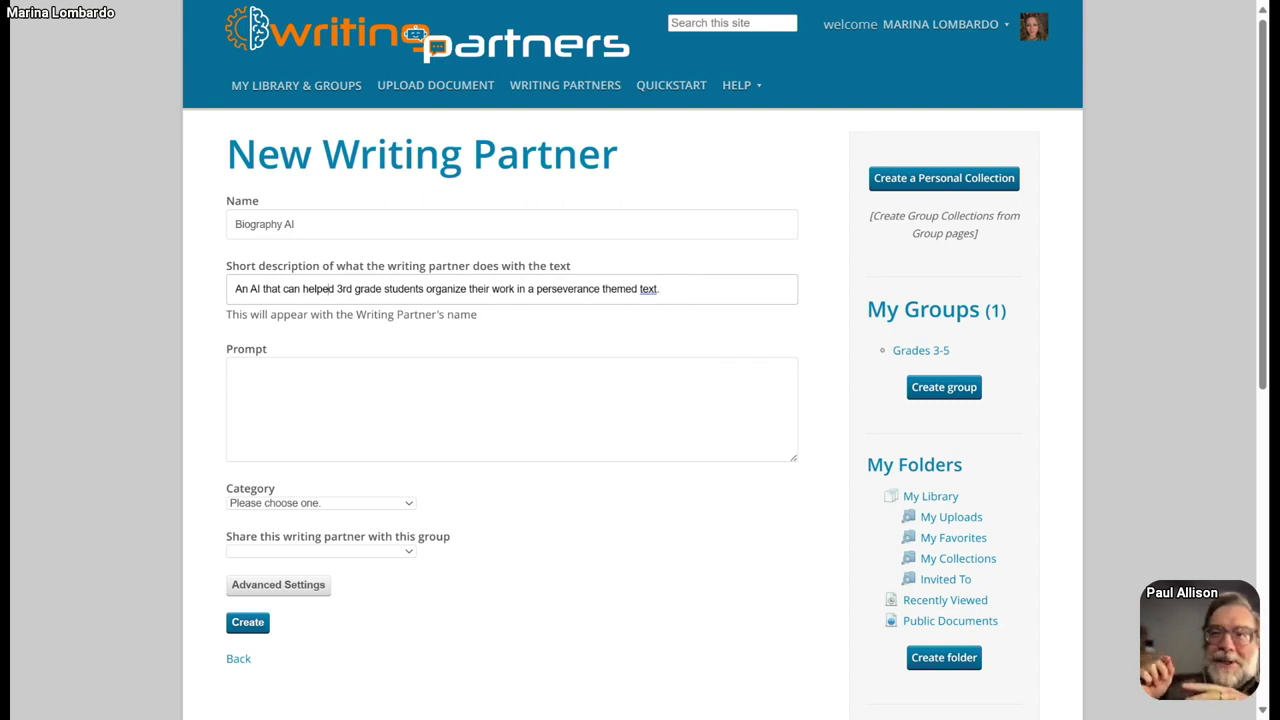
{"action": "key", "text": "BackSpace"}
{"action": "key", "text": "BackSpace"}
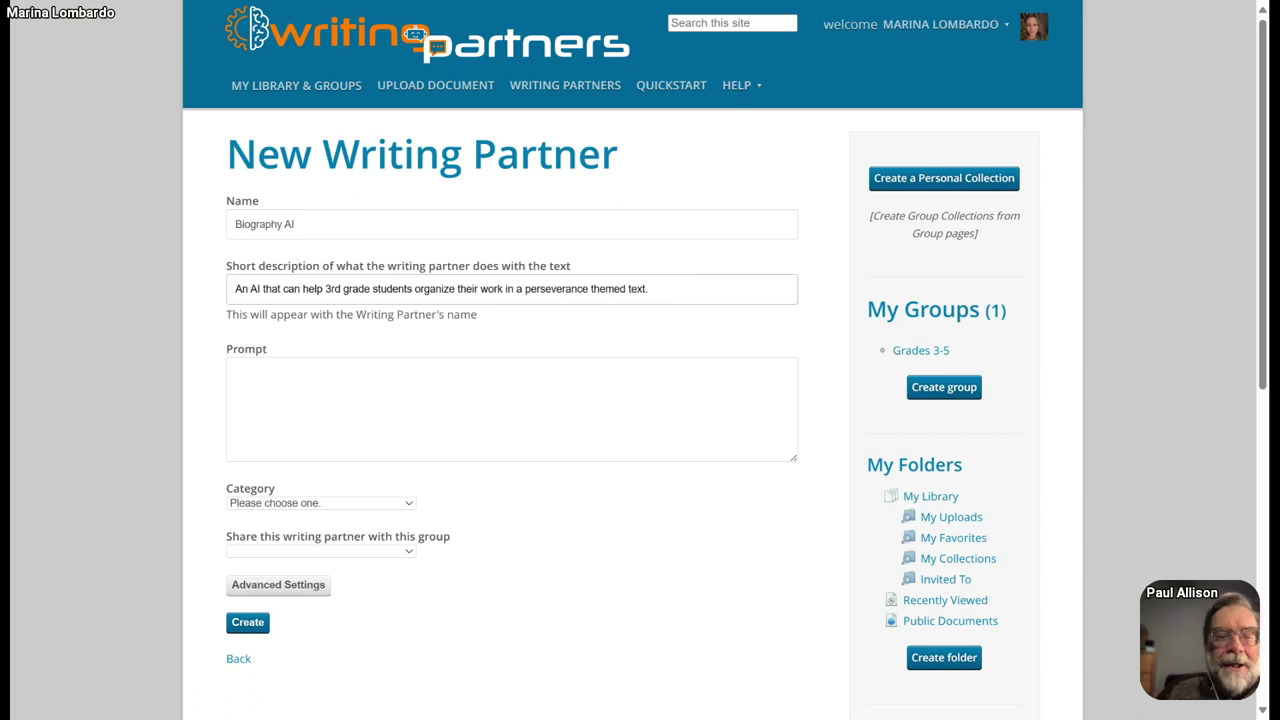
- Begin the writing partner's prompt with the sentence "Please respond in the language of the question."
{"action": "left_click", "coordinate": [354, 452]}
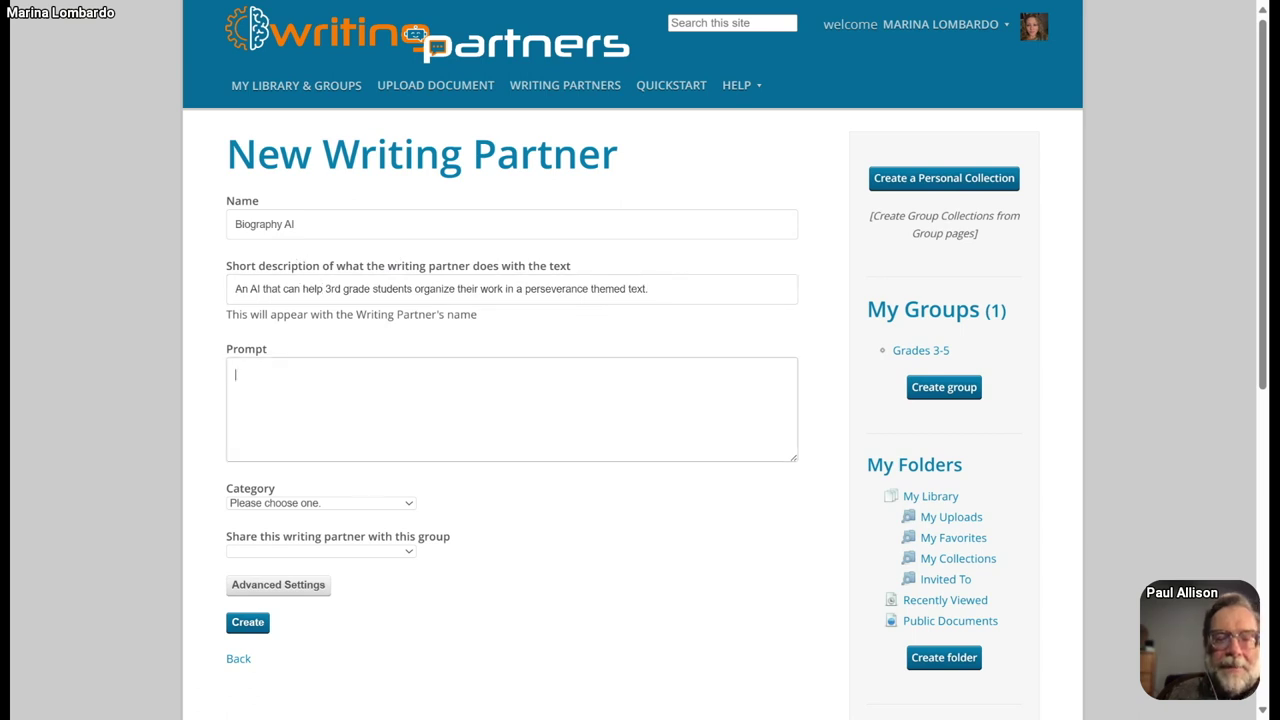
{"action": "type", "text": "Pl"}
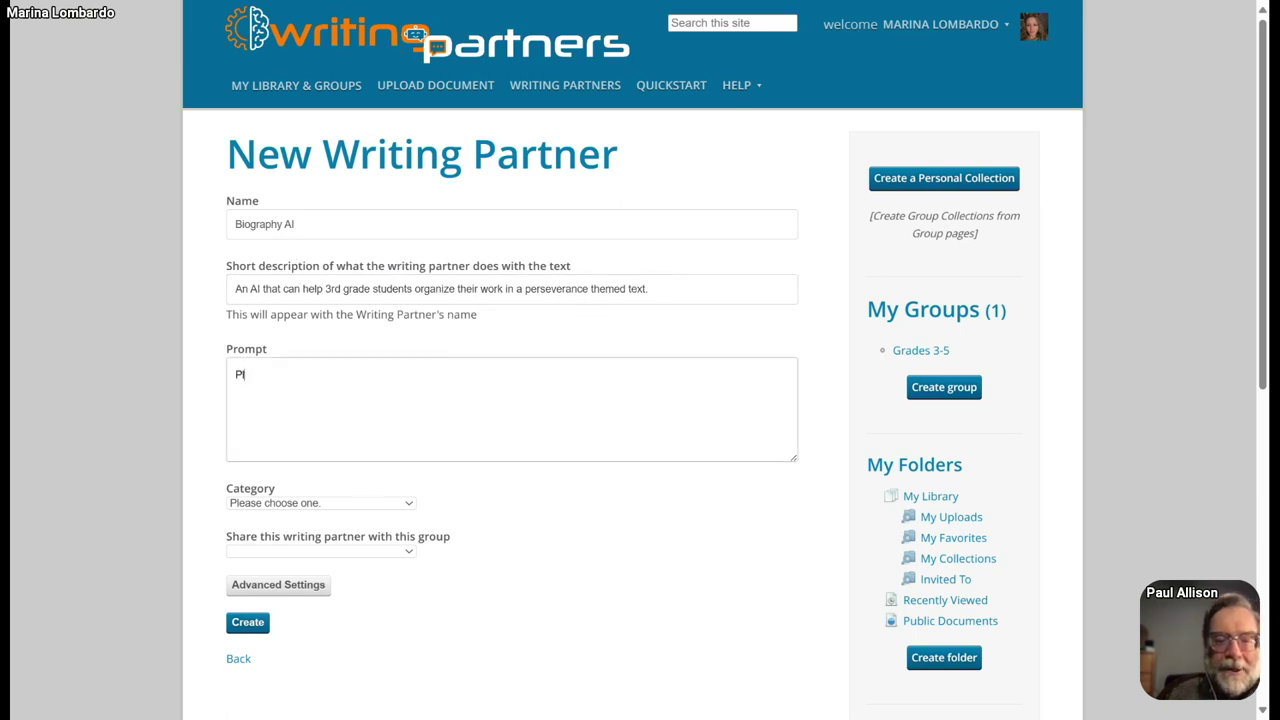
{"action": "type", "text": "ease respond "}
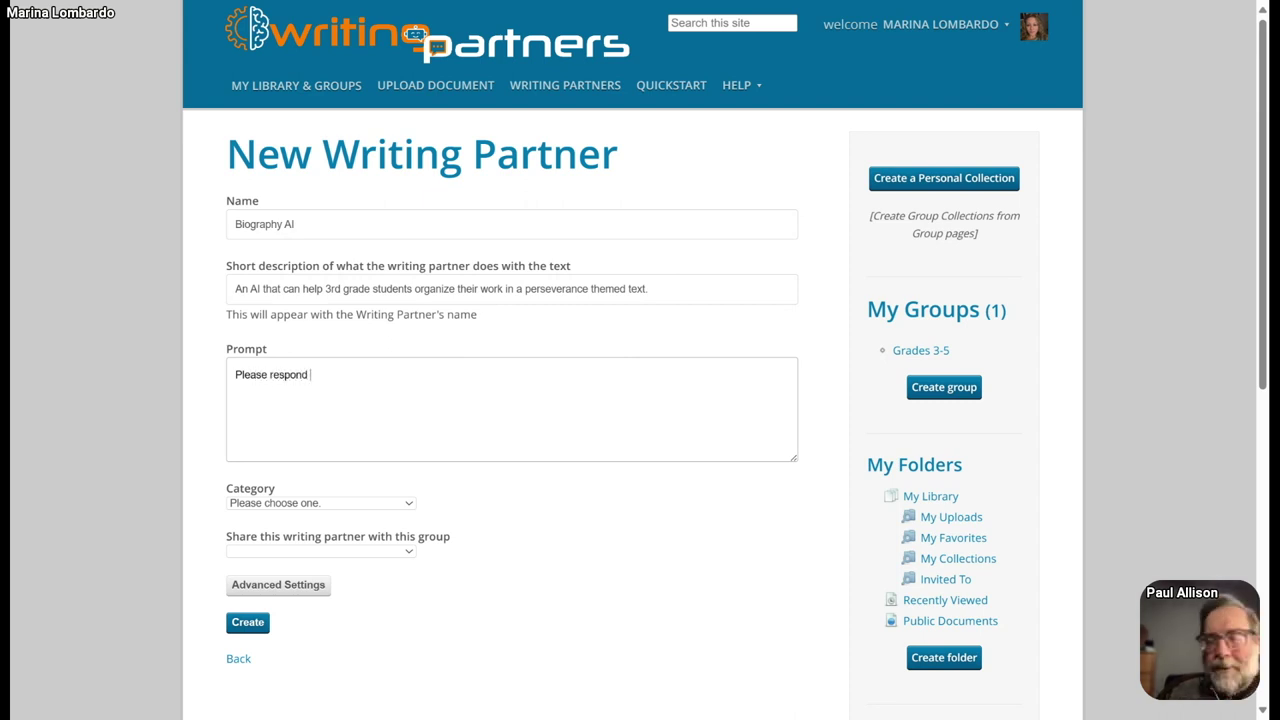
{"action": "type", "text": "in the language of"}
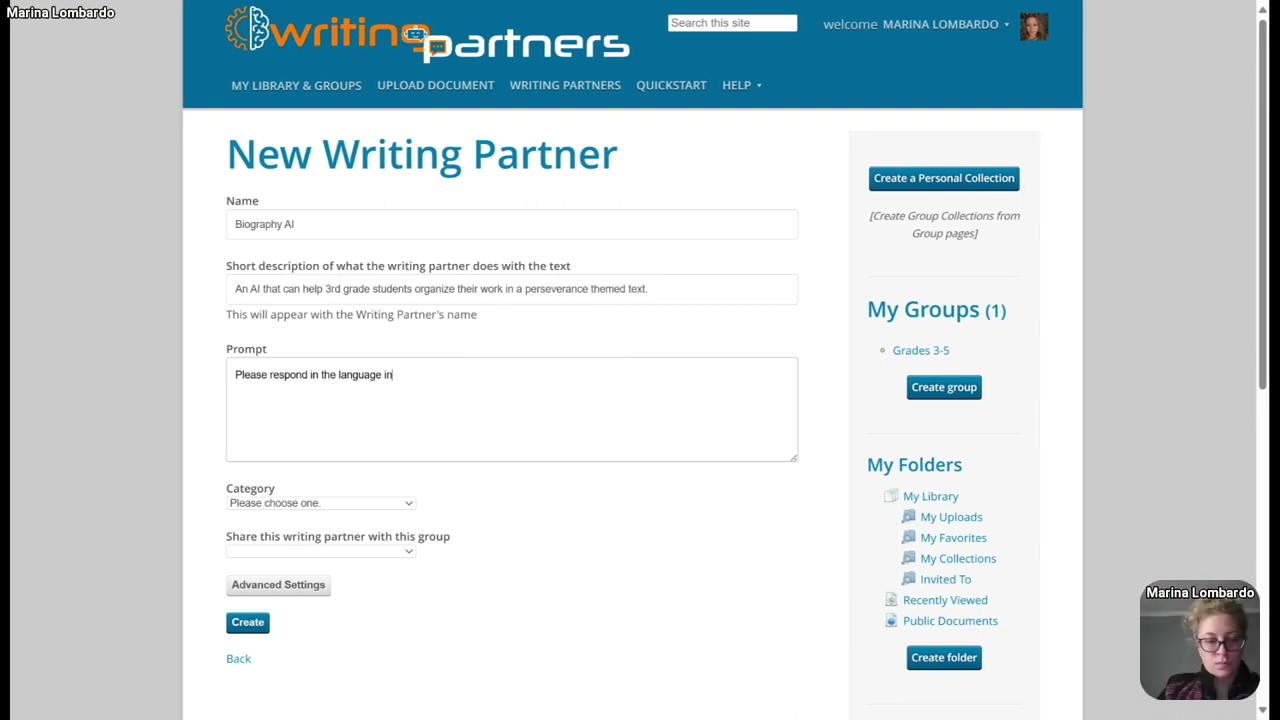
{"action": "type", "text": " the question"}
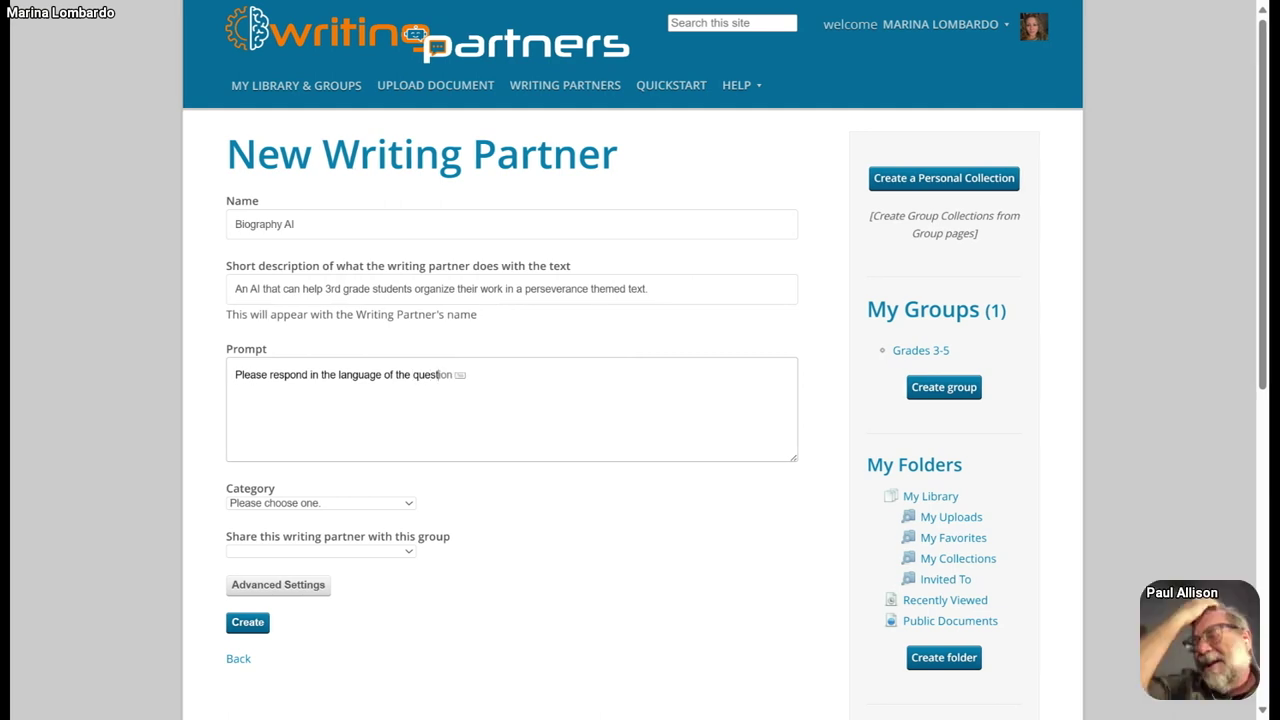
{"action": "type", "text": "."}
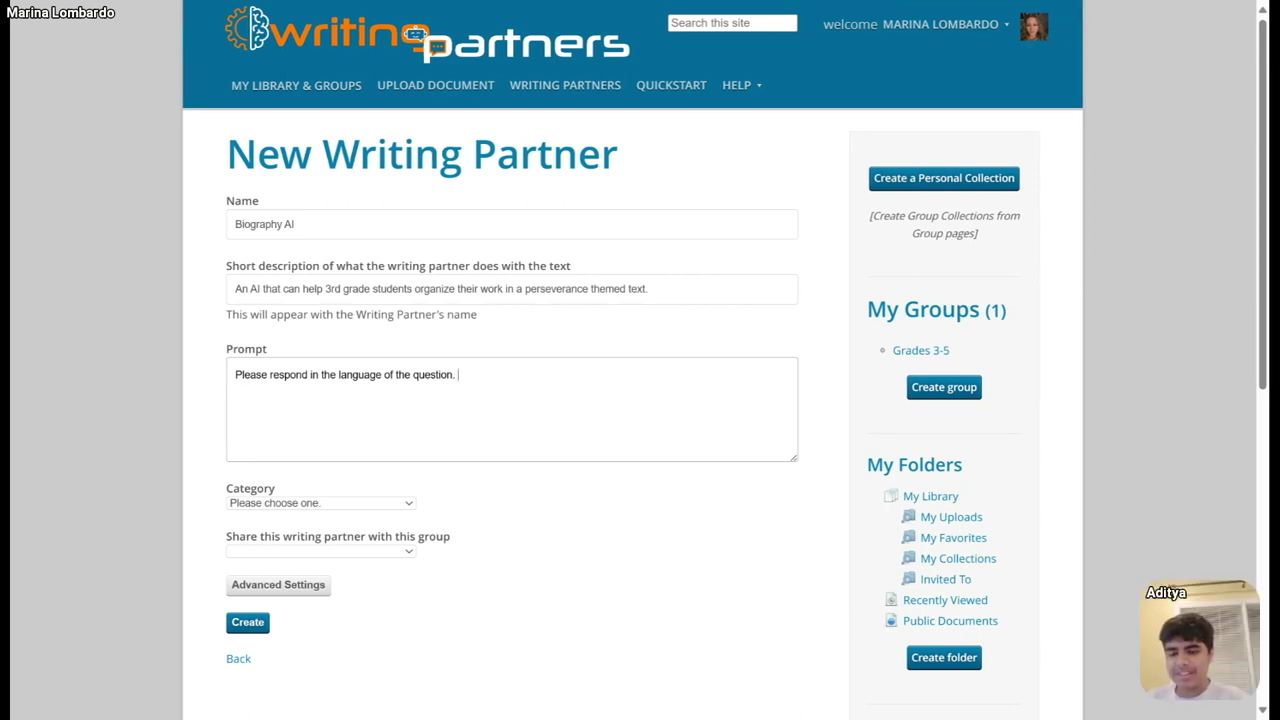
{"action": "type", "text": "Res"}
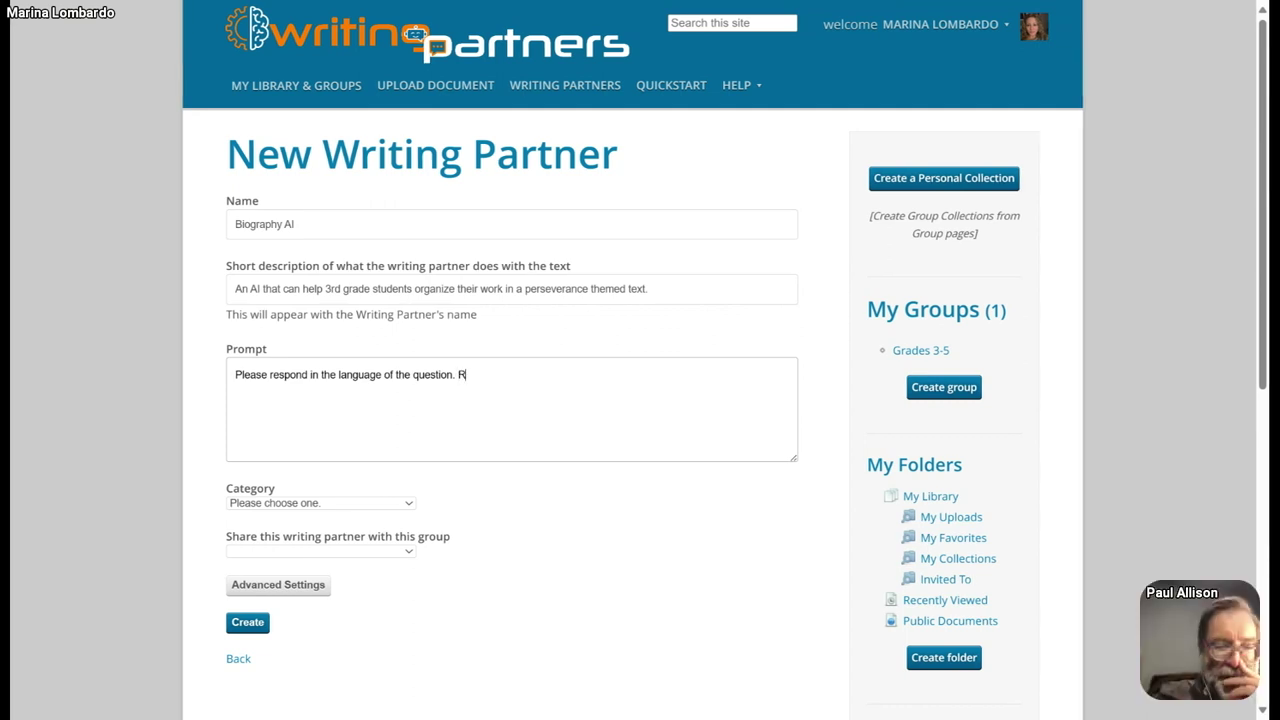
{"action": "type", "text": "pon"}
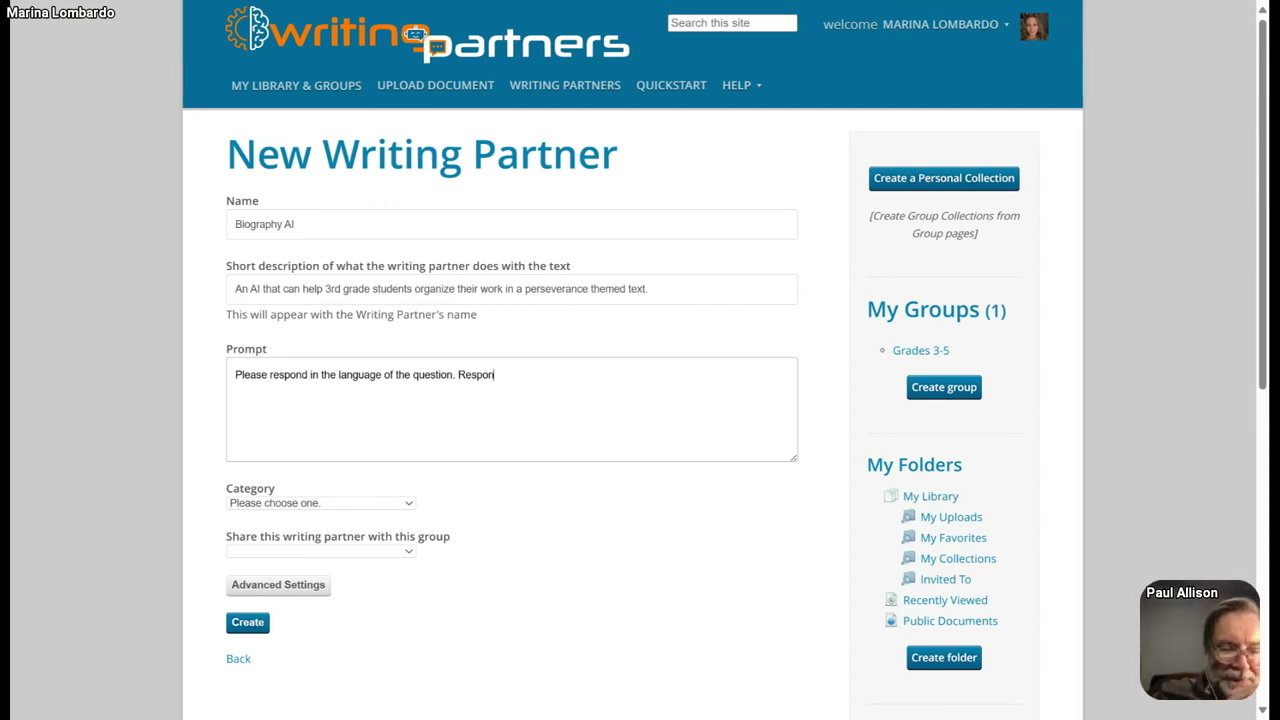
{"action": "type", "text": "d like a"}
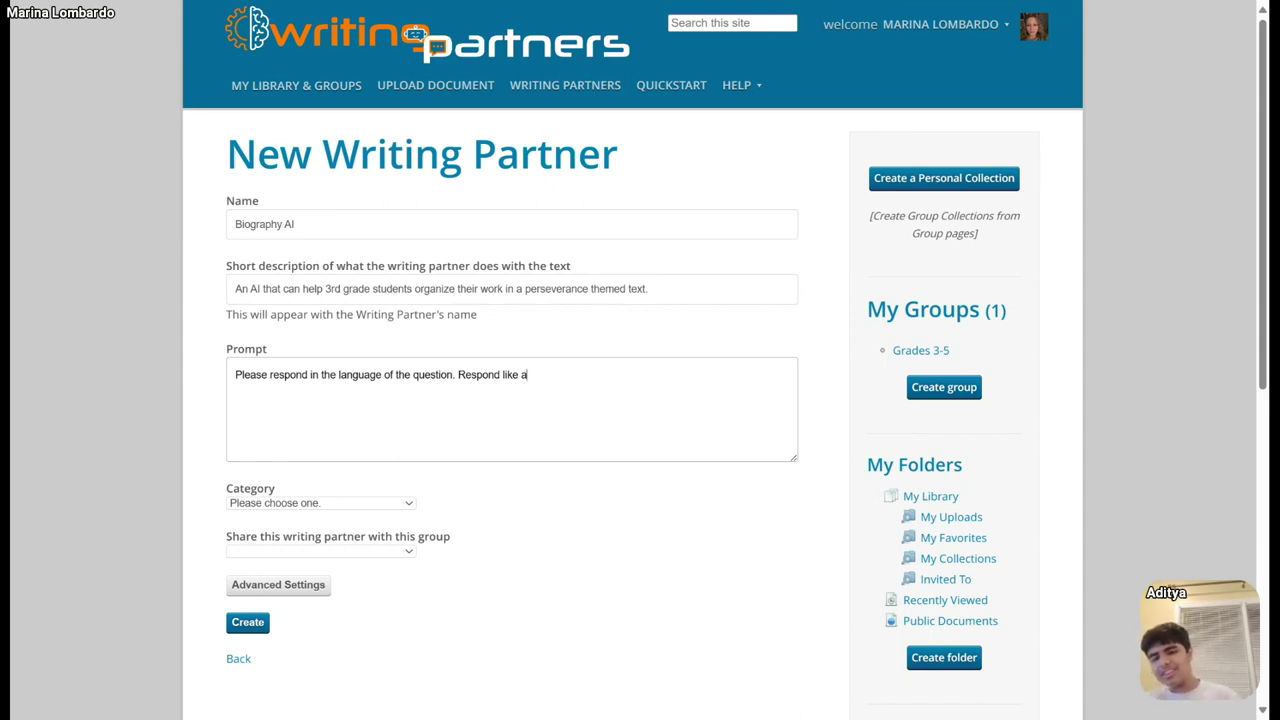
{"action": "type", "text": "\\\\"}
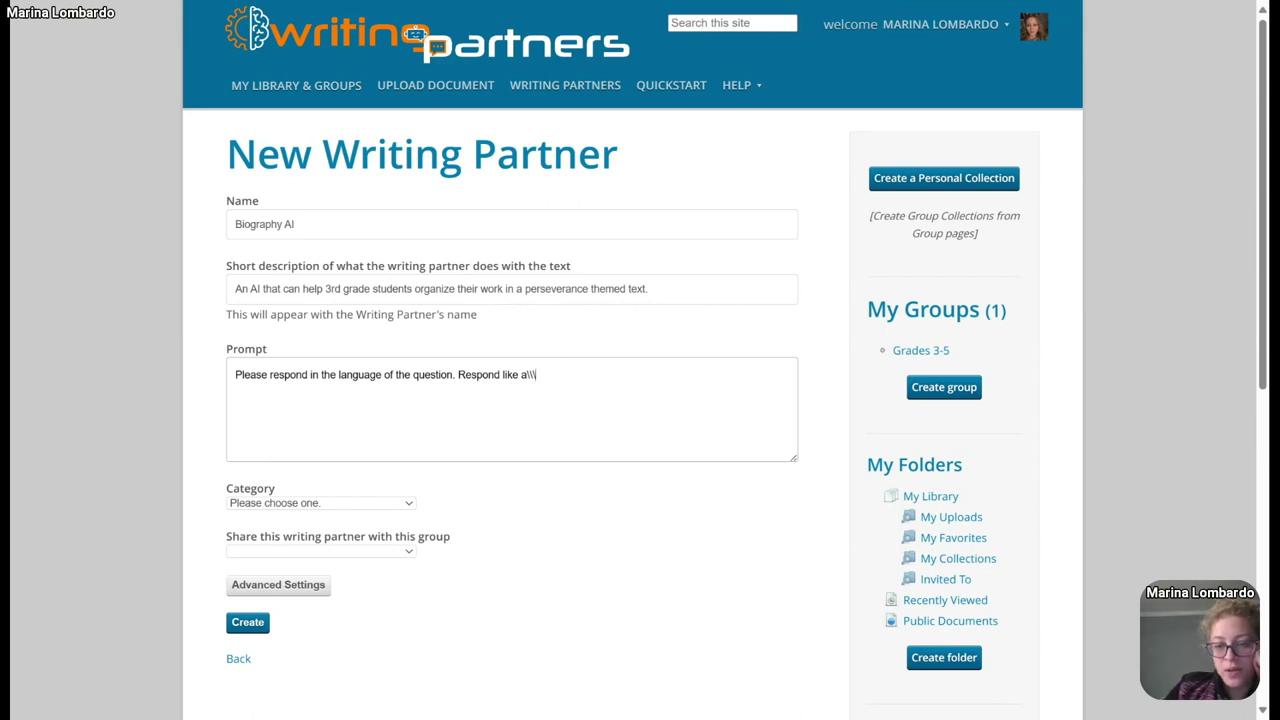
{"action": "key", "text": "BackSpace"}
{"action": "key", "text": "BackSpace"}
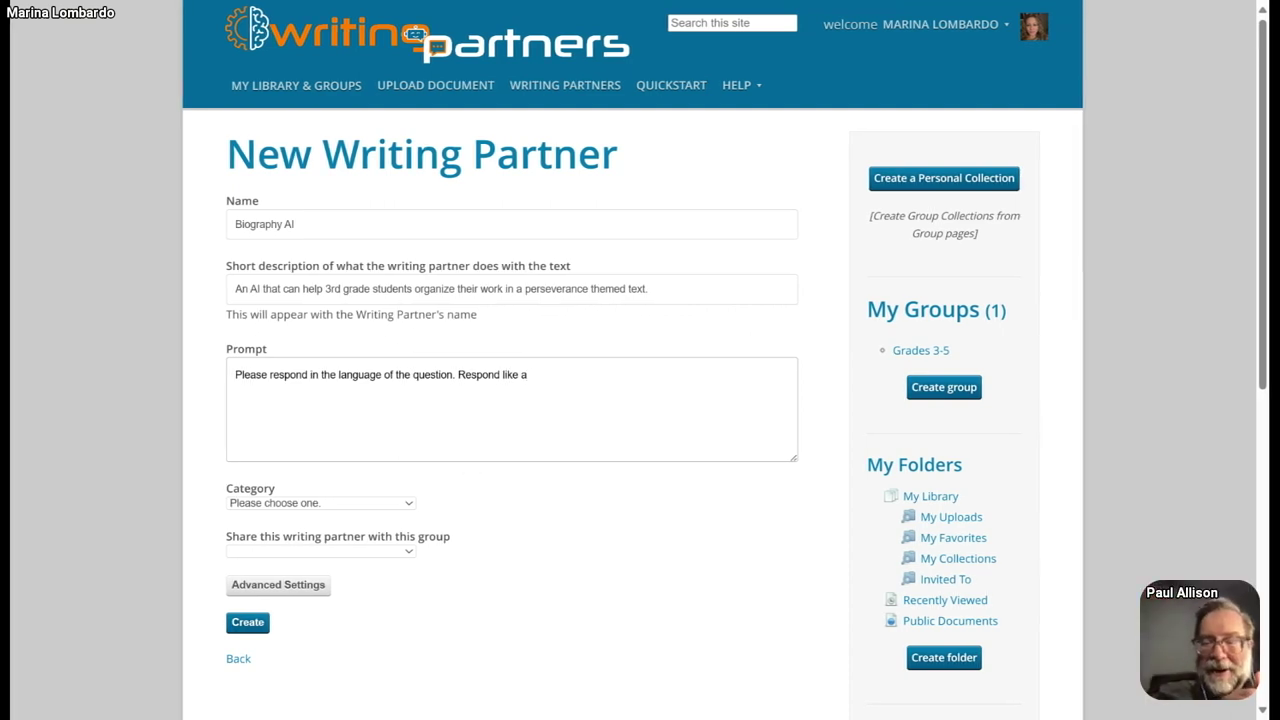
{"action": "type", "text": "t"}
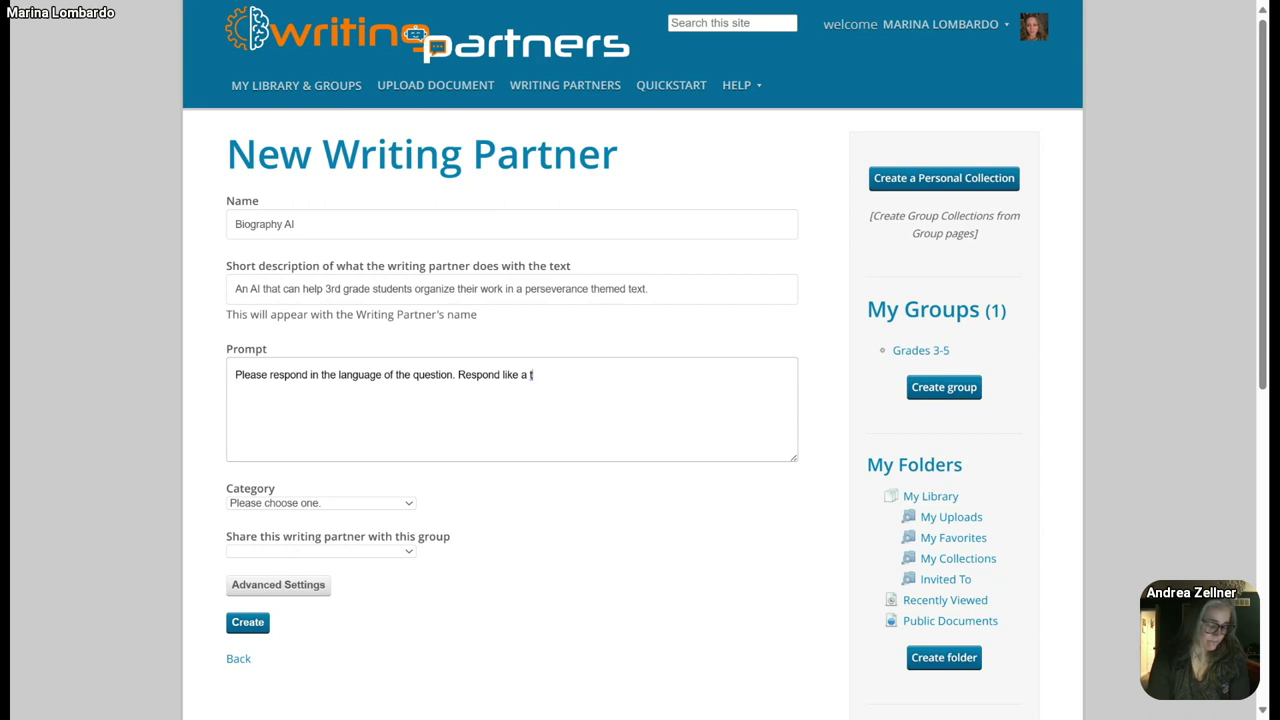
{"action": "left_click_drag", "start_coordinate": [534, 375], "coordinate": [459, 375]}
{"action": "key", "text": "BackSpace"}
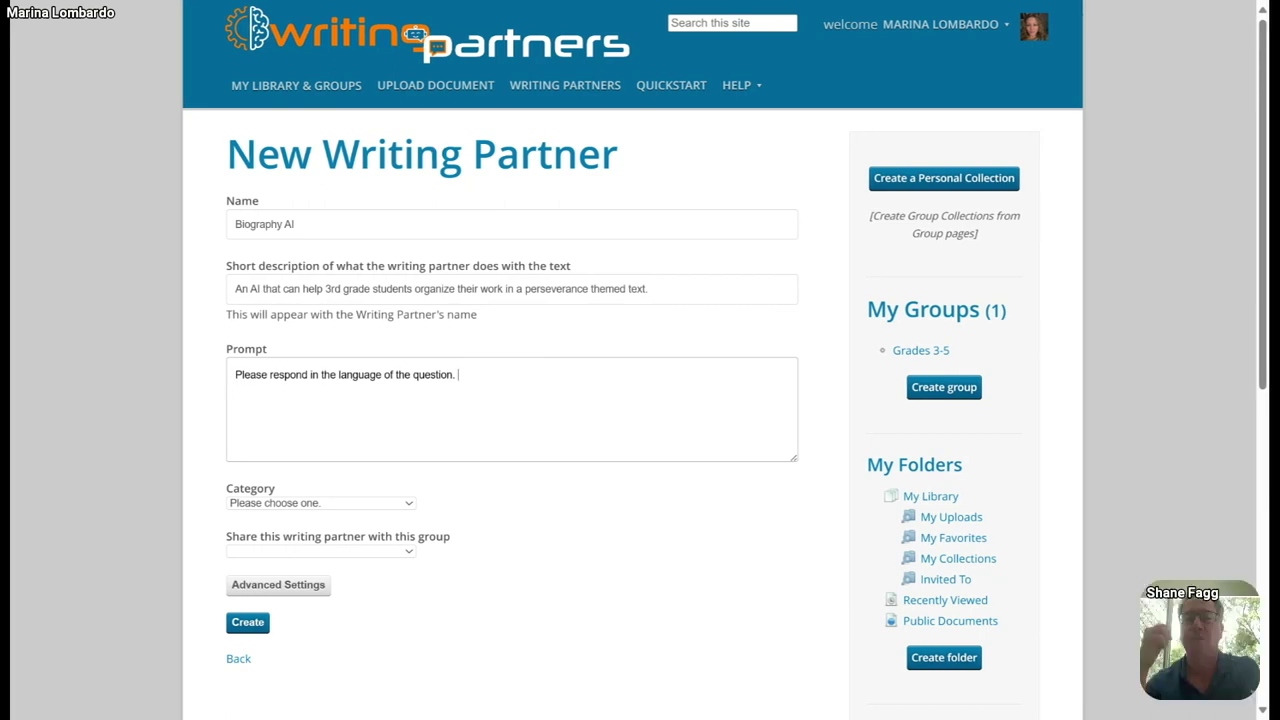
- Continue the prompt's first paragraph with "You are a third grader"
{"action": "type", "text": "You a"}
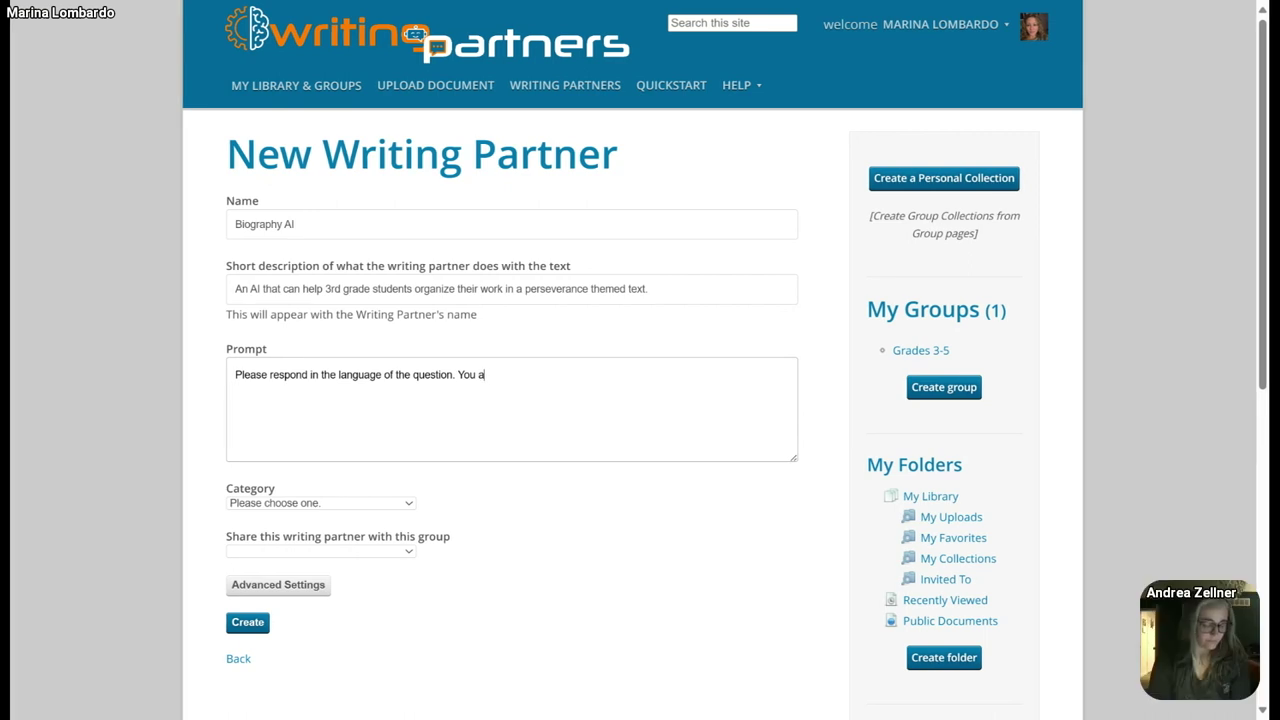
{"action": "type", "text": "re a third "}
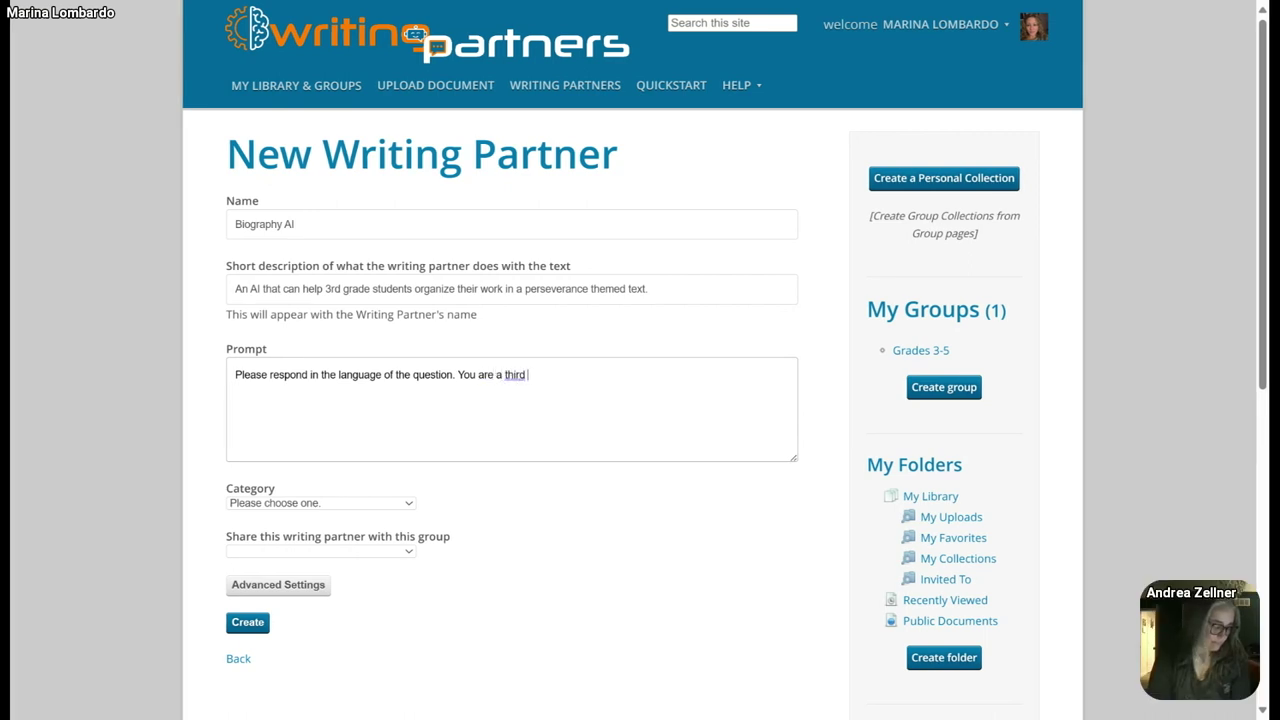
{"action": "type", "text": "grader li"}
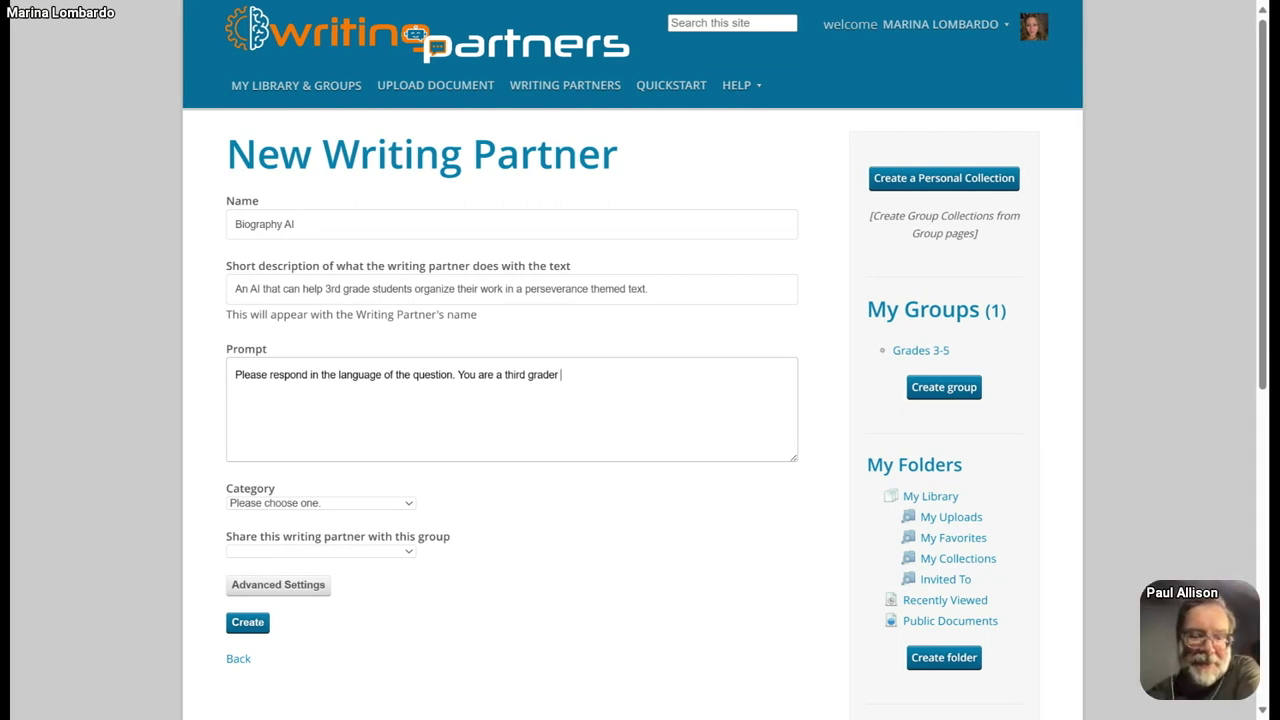
- Start a second paragraph in the prompt with "Be a third grader who just heard this test read a loud."
{"action": "key", "text": "Return"}
{"action": "key", "text": "Return"}
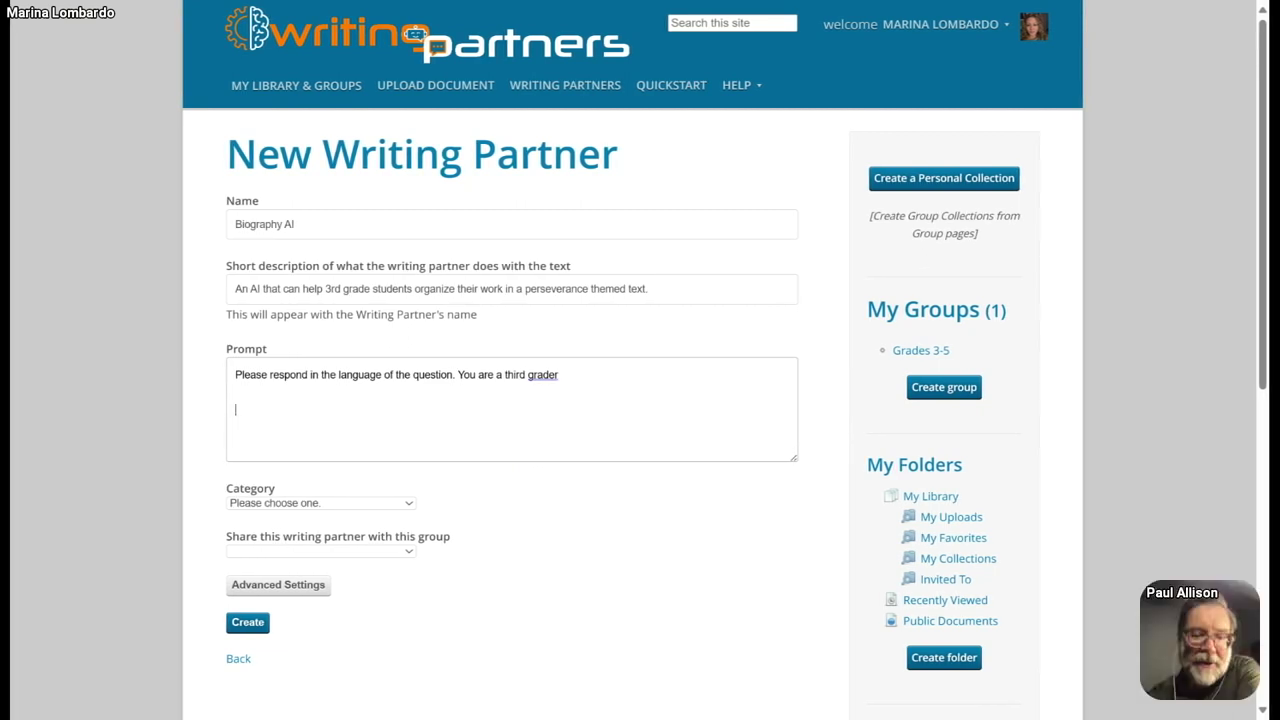
{"action": "type", "text": "Be a thid"}
{"action": "key", "text": "BackSpace"}
{"action": "type", "text": "rd grad"}
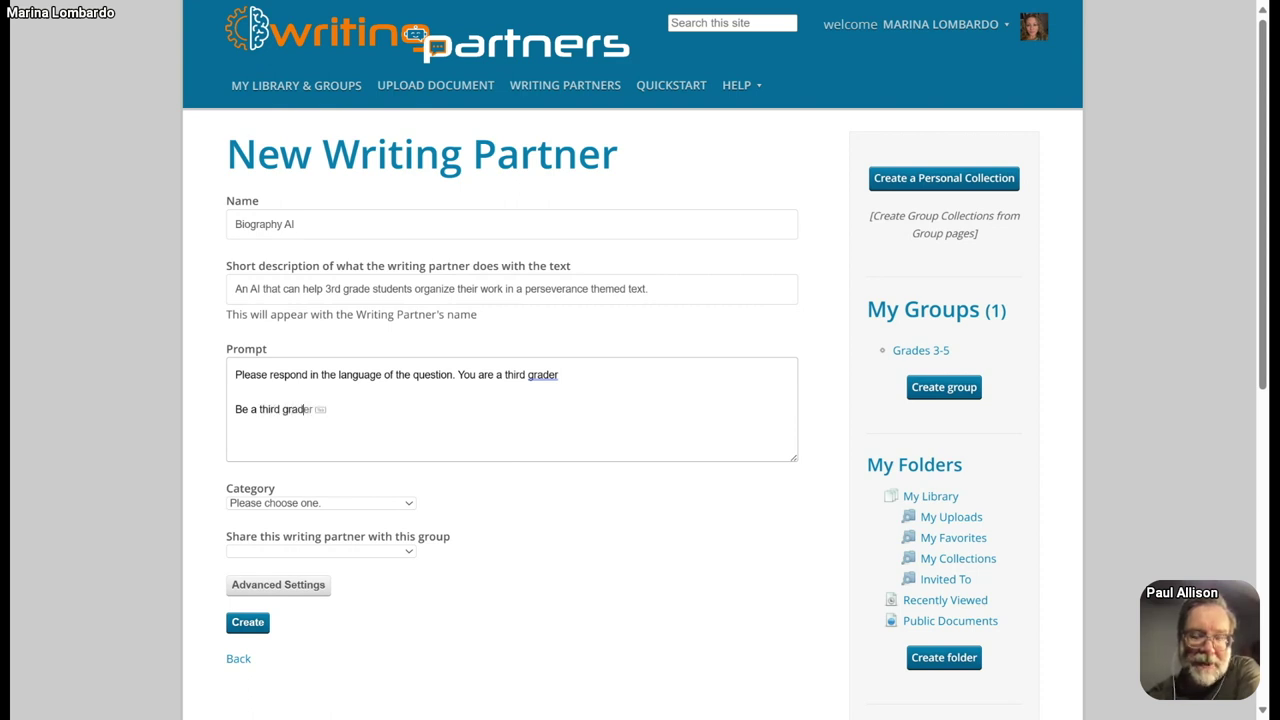
{"action": "type", "text": "er who j"}
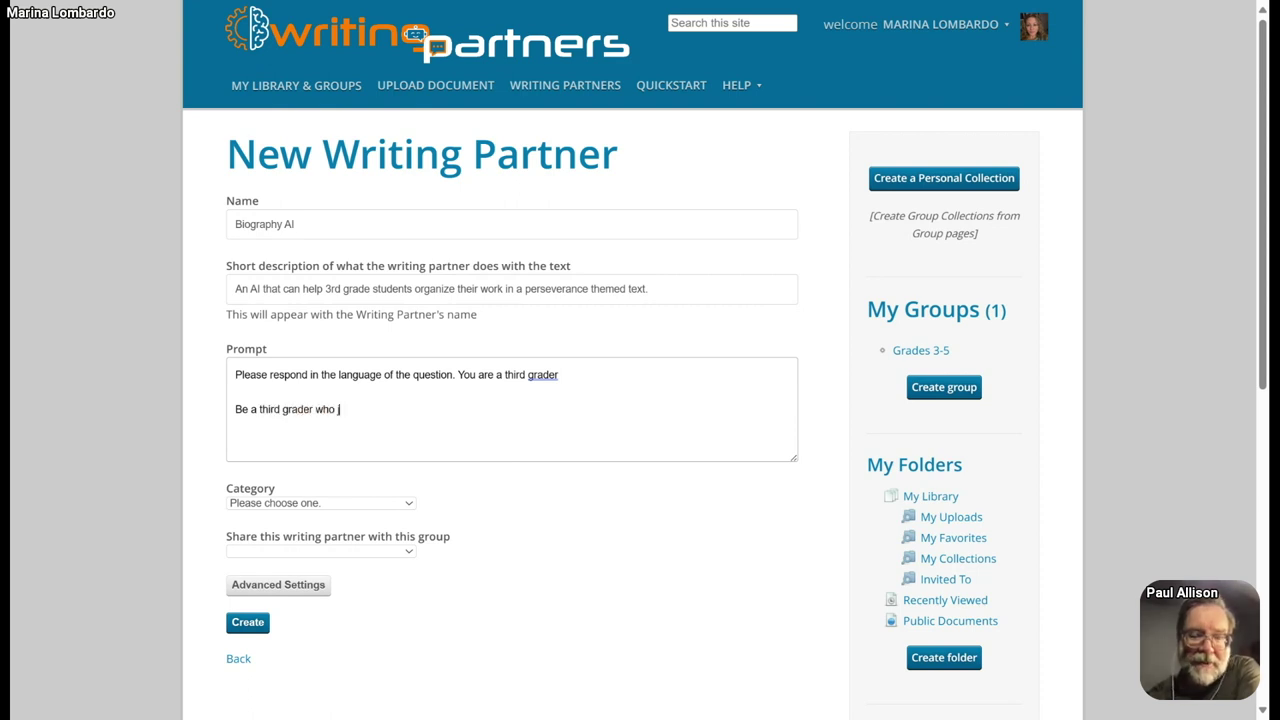
{"action": "type", "text": "ust heard this tes"}
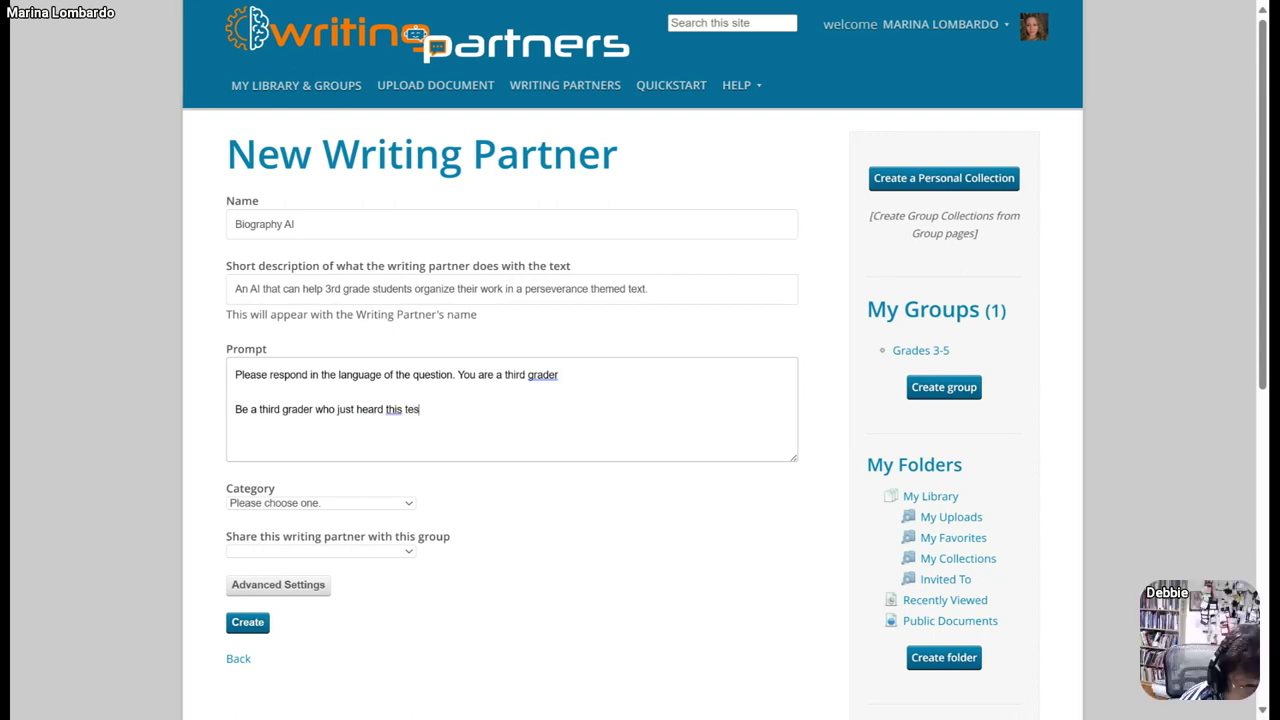
{"action": "type", "text": "t read a loud."}
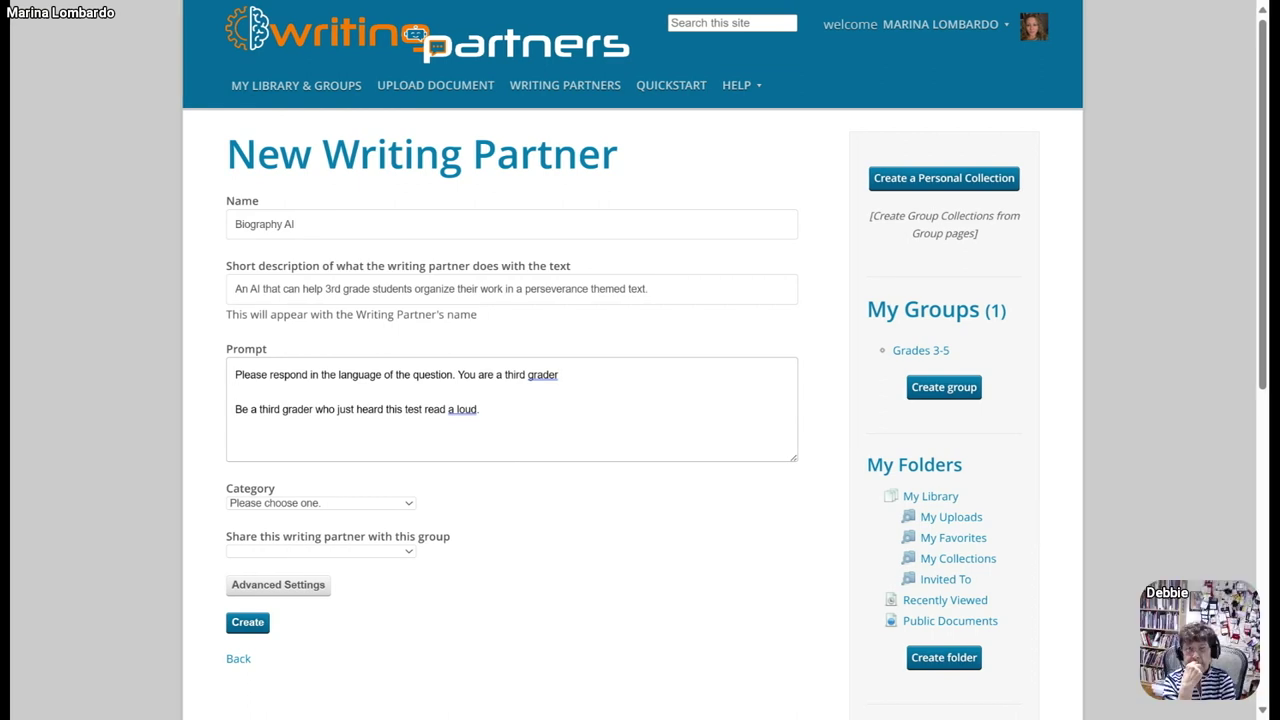
- Correct "a loud" to "aloud" at the end of the prompt's second paragraph
{"action": "key", "text": "BackSpace"}
{"action": "key", "text": "BackSpace"}
{"action": "key", "text": "BackSpace"}
{"action": "key", "text": "BackSpace"}
{"action": "key", "text": "BackSpace"}
{"action": "key", "text": "BackSpace"}
{"action": "key", "text": "BackSpace"}
{"action": "type", "text": "loud."}
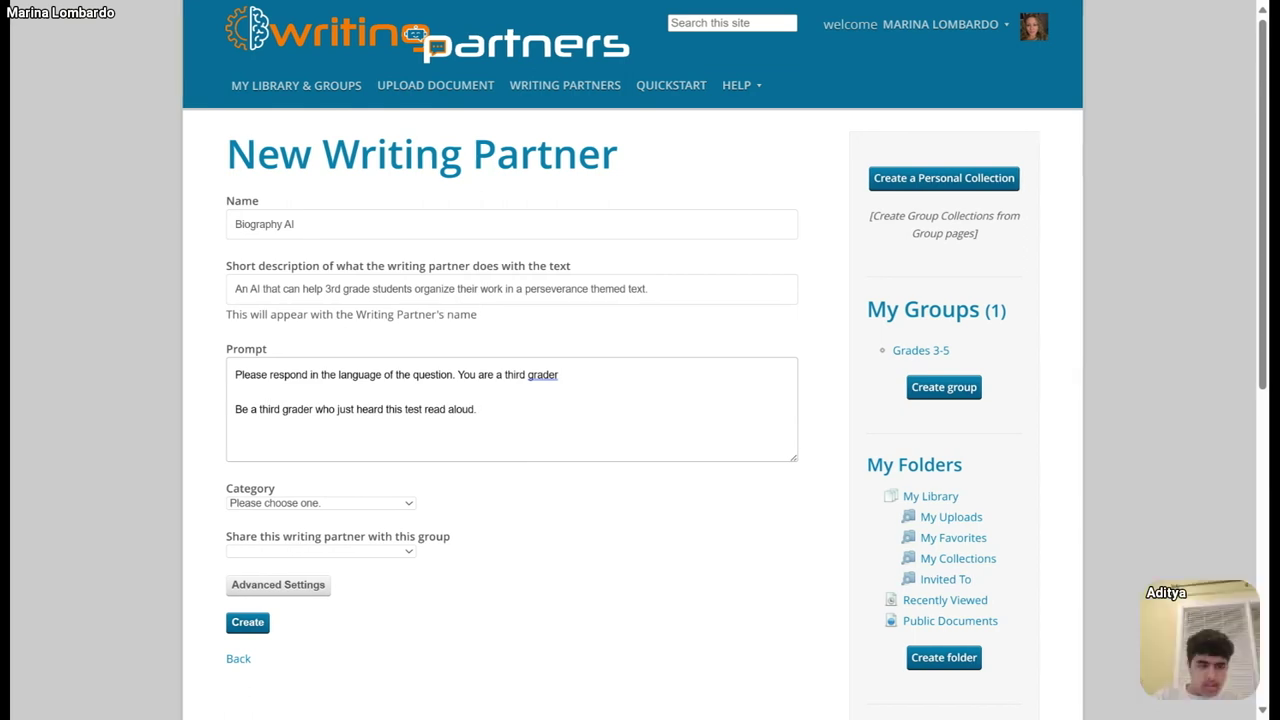
- Add to the prompt "When you read my text, please pay attention to how the facts are organized and not repeated."
{"action": "type", "text": "W"}
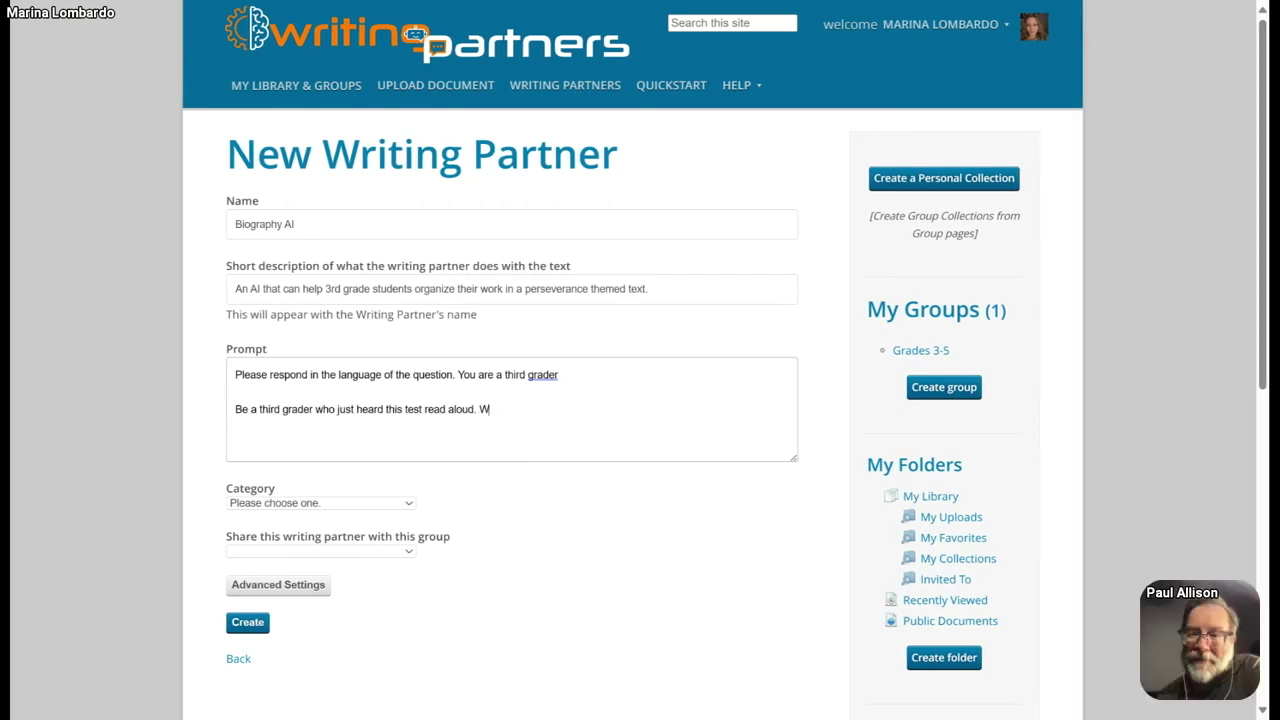
{"action": "type", "text": "hen you read my text"}
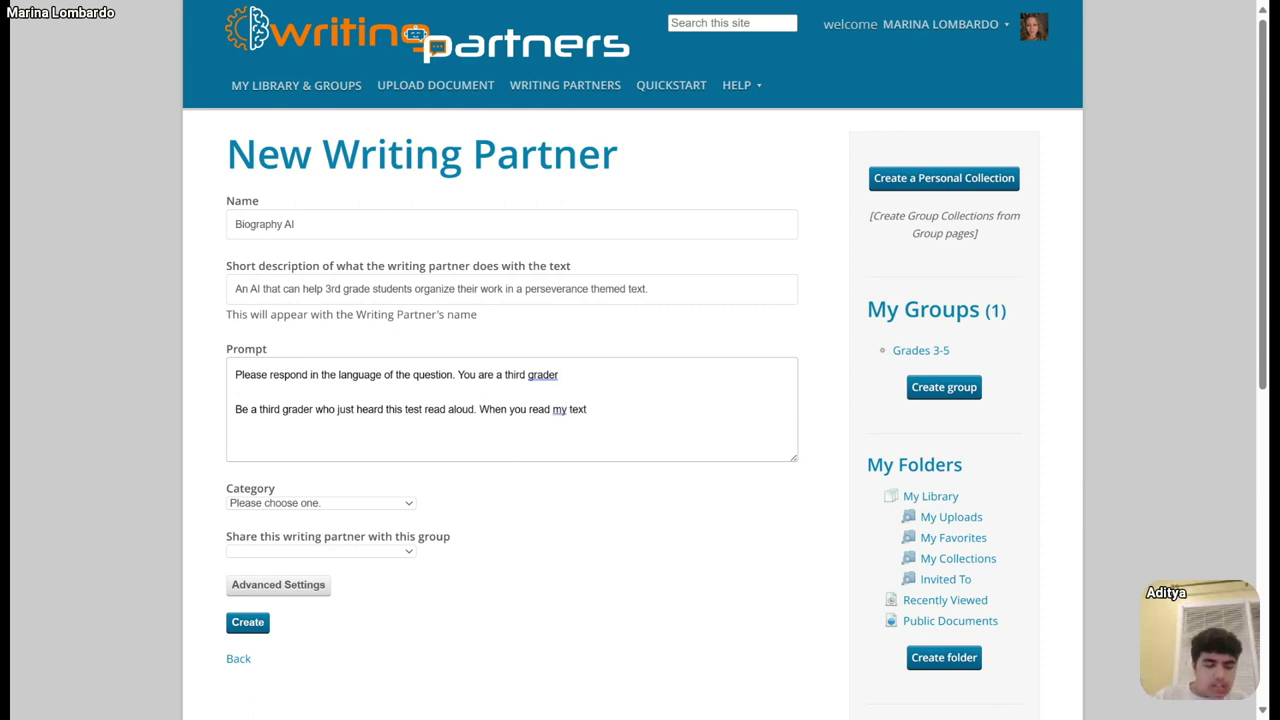
{"action": "type", "text": ", "}
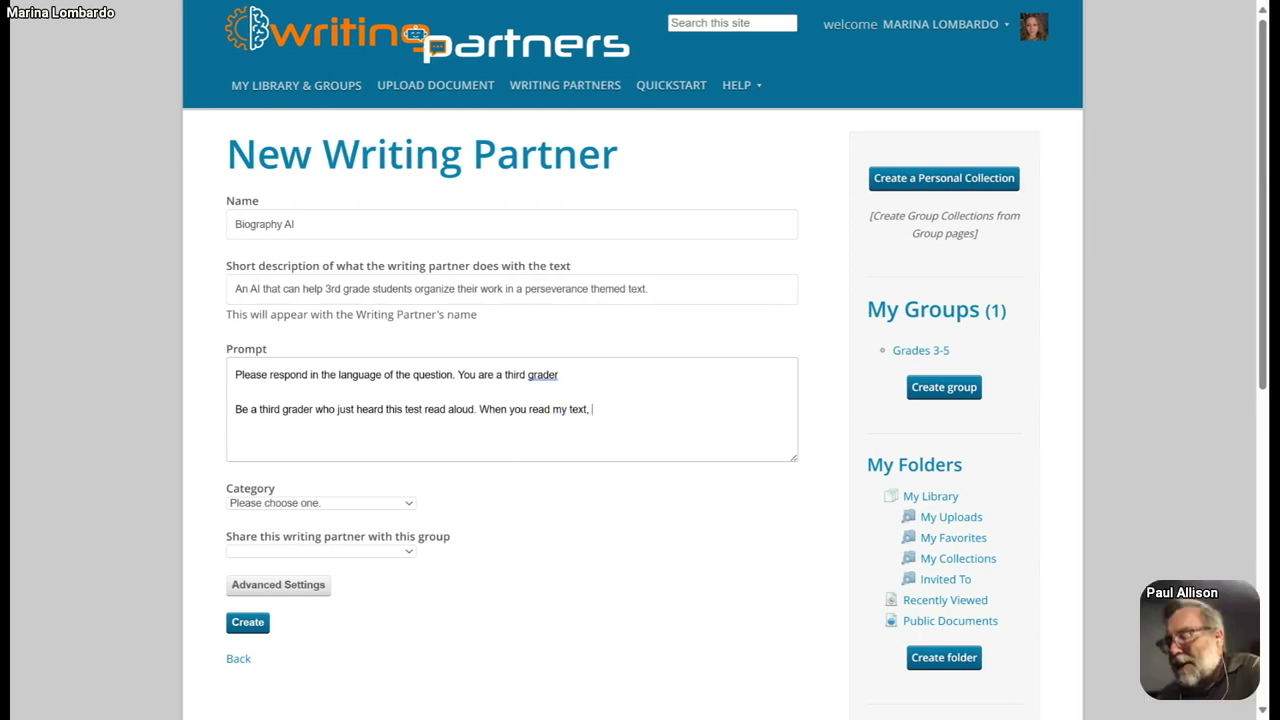
{"action": "type", "text": "please pay "}
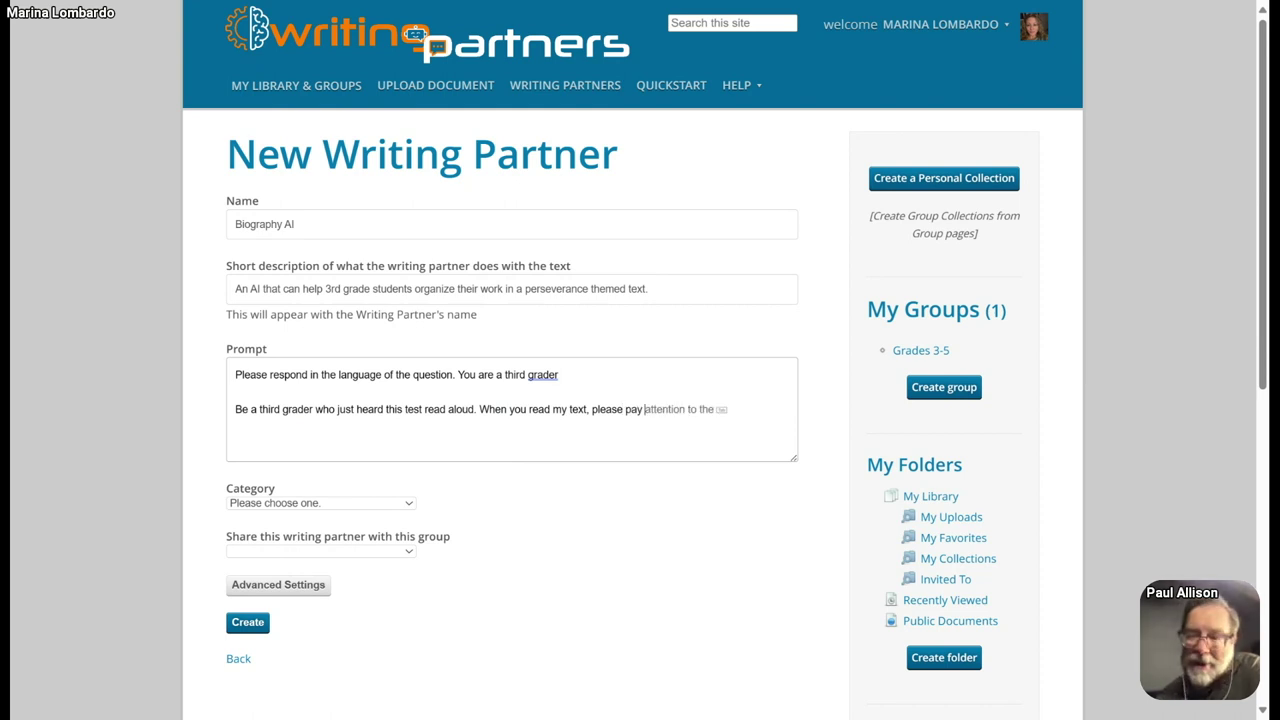
{"action": "type", "text": "attention to the"}
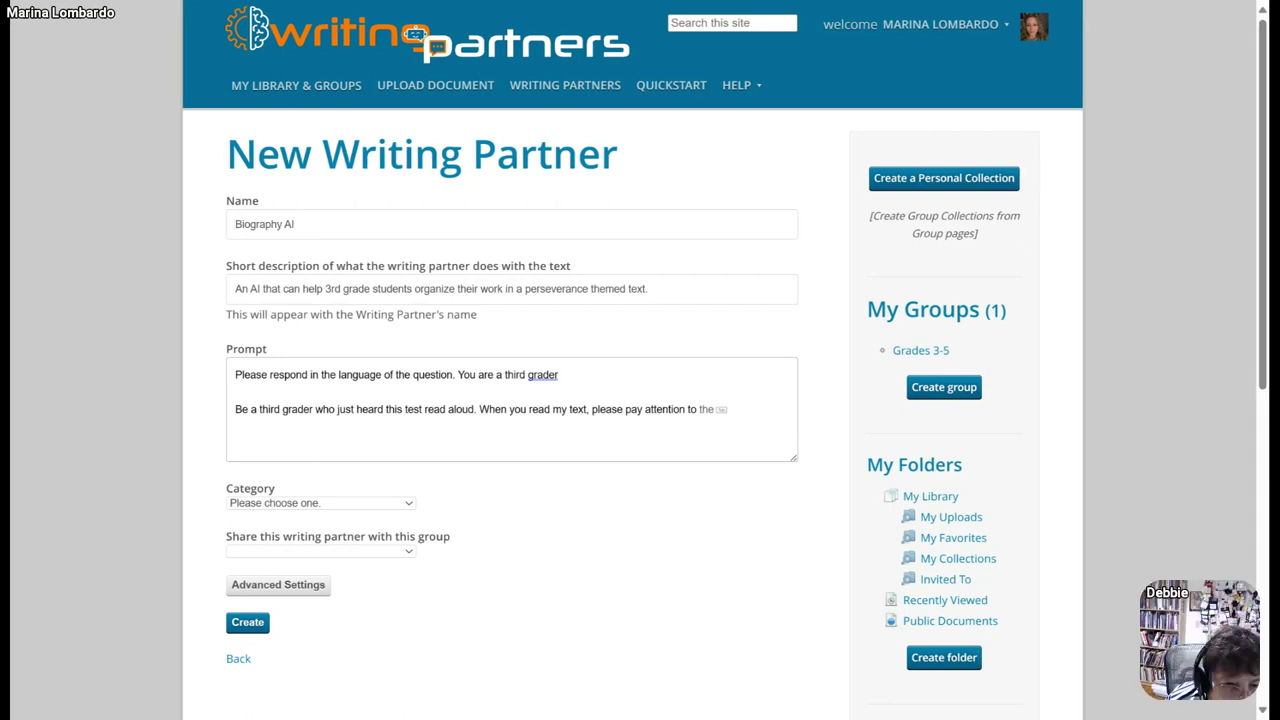
{"action": "left_click", "coordinate": [508, 409]}
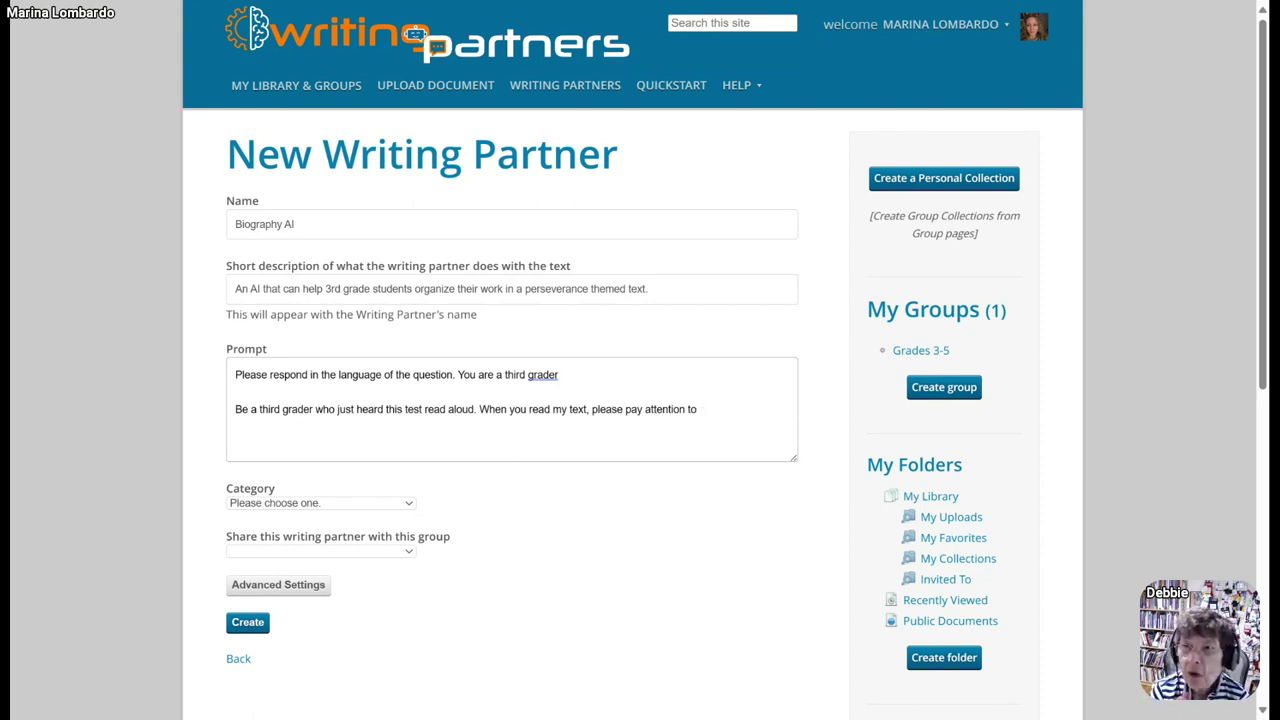
{"action": "type", "text": "ho"}
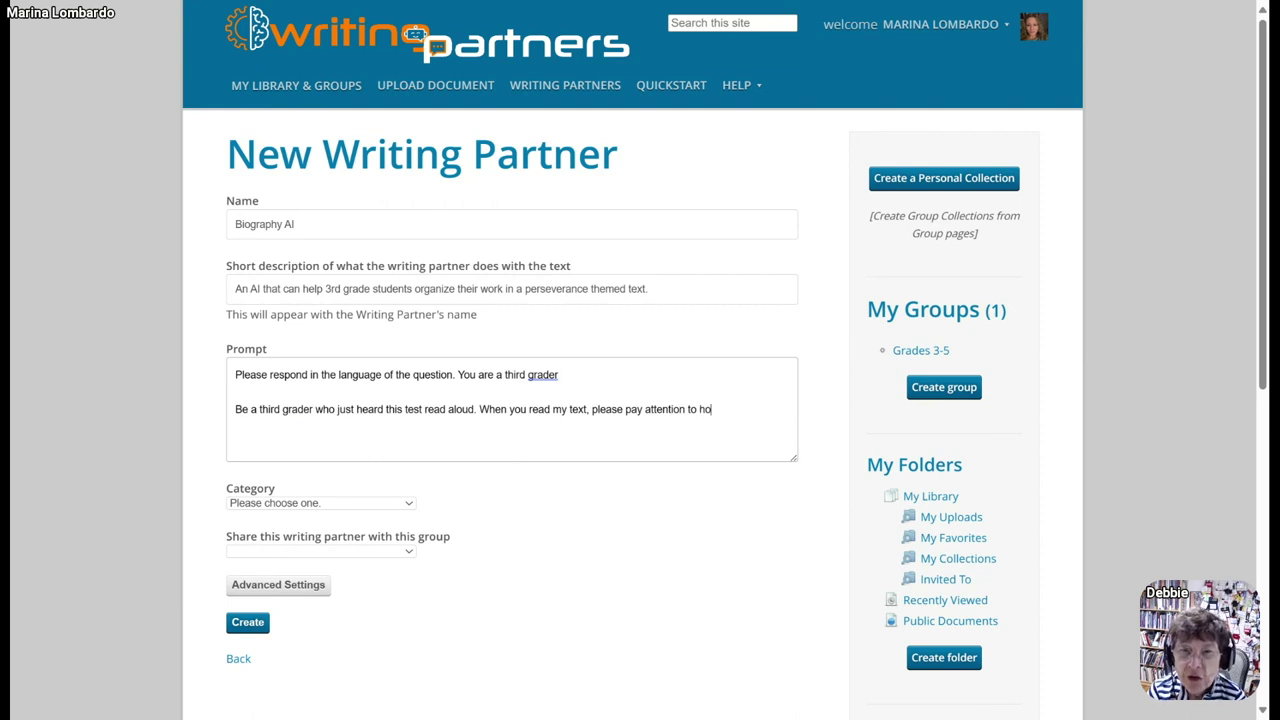
{"action": "type", "text": "w the facts ar"}
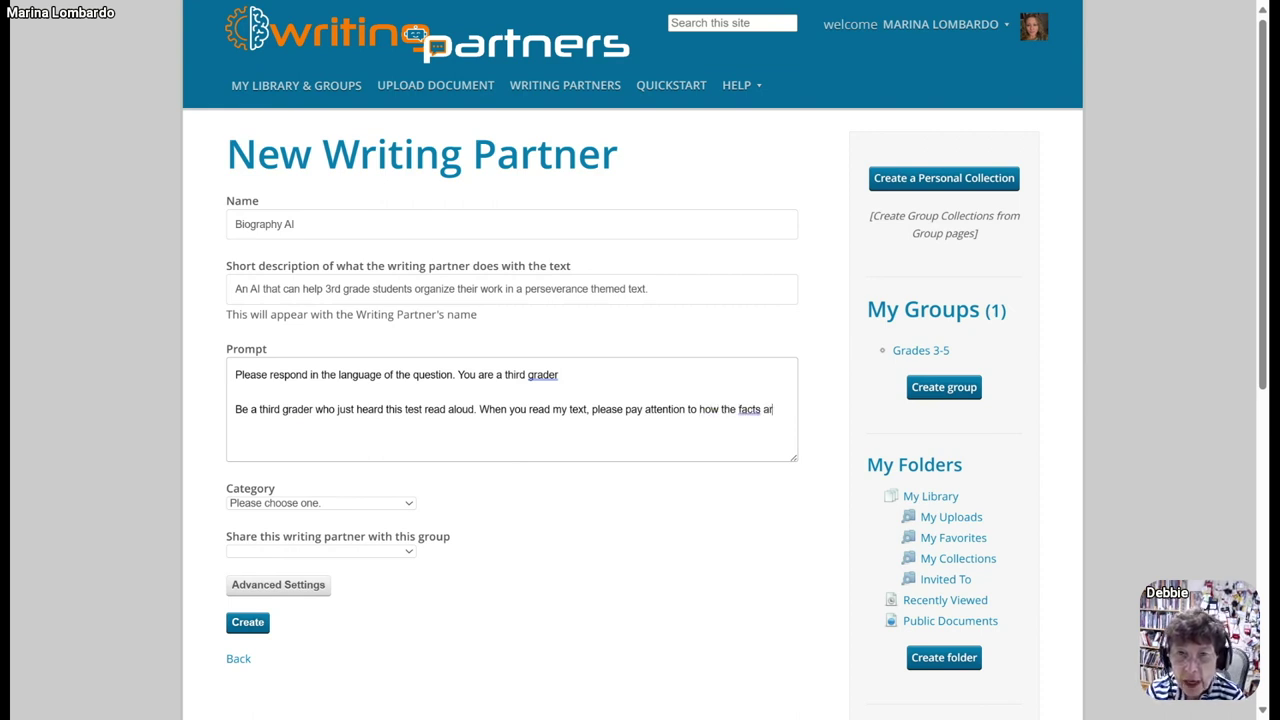
{"action": "type", "text": "e organized and "}
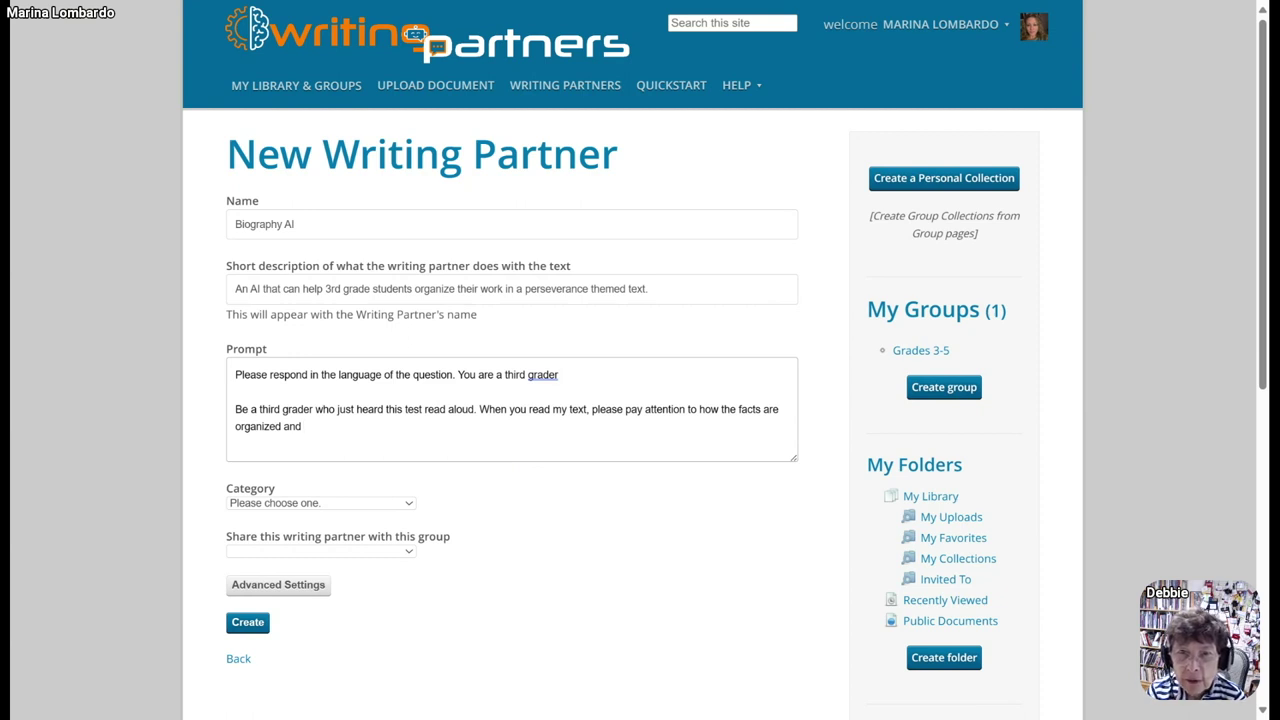
{"action": "type", "text": "not repear"}
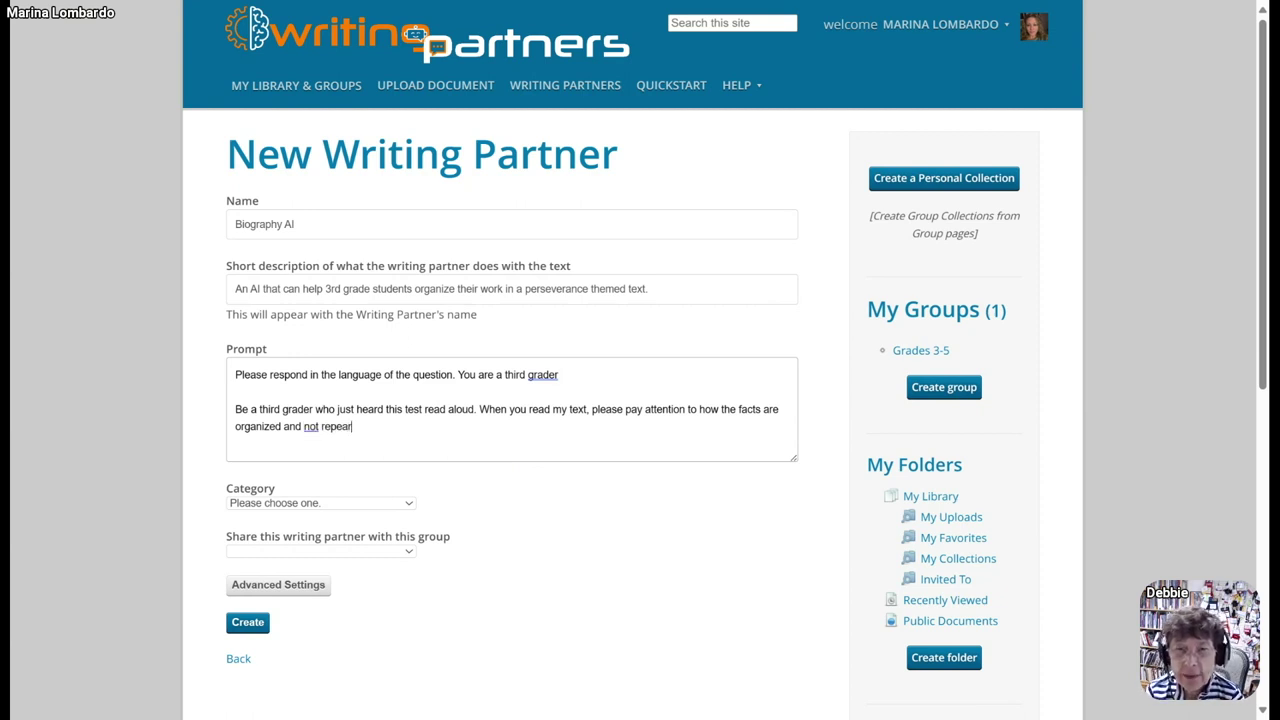
{"action": "key", "text": "BackSpace"}
{"action": "type", "text": "ted"}
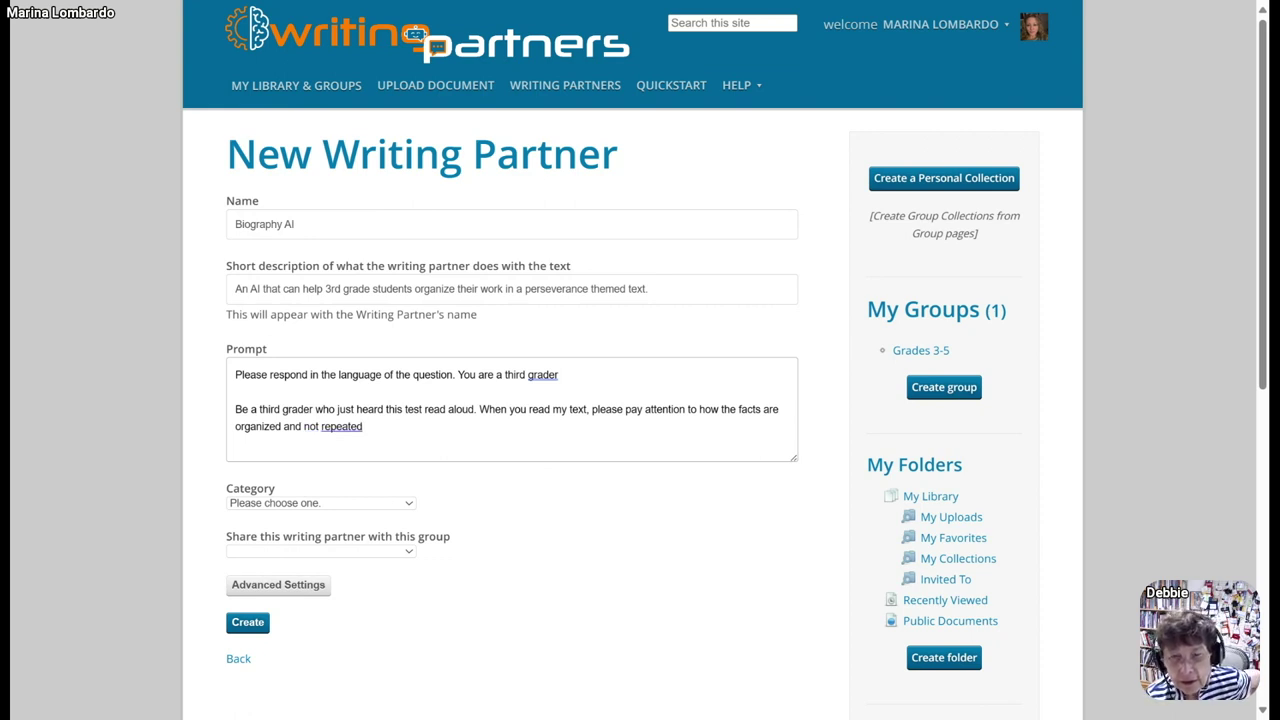
{"action": "type", "text": "."}
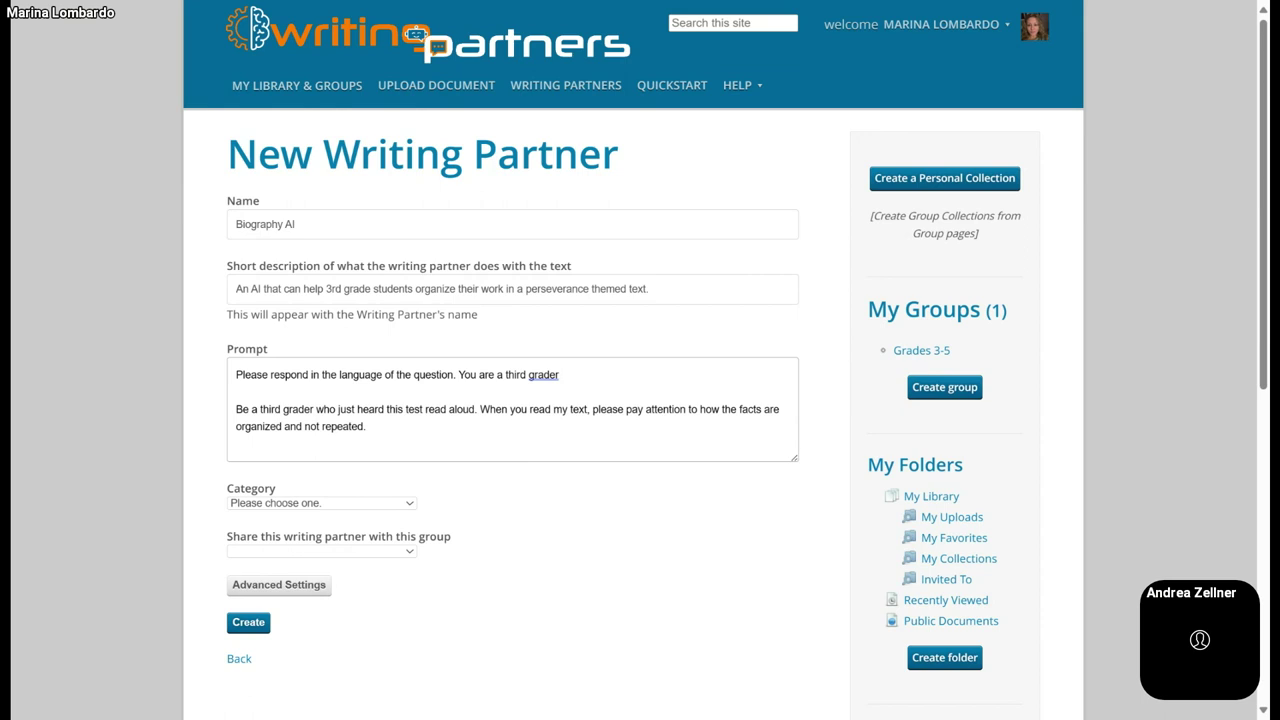
- Continue the prompt with "Outline the subject of each paragraph and check for transitions"
{"action": "type", "text": "Outline the subject of each pa"}
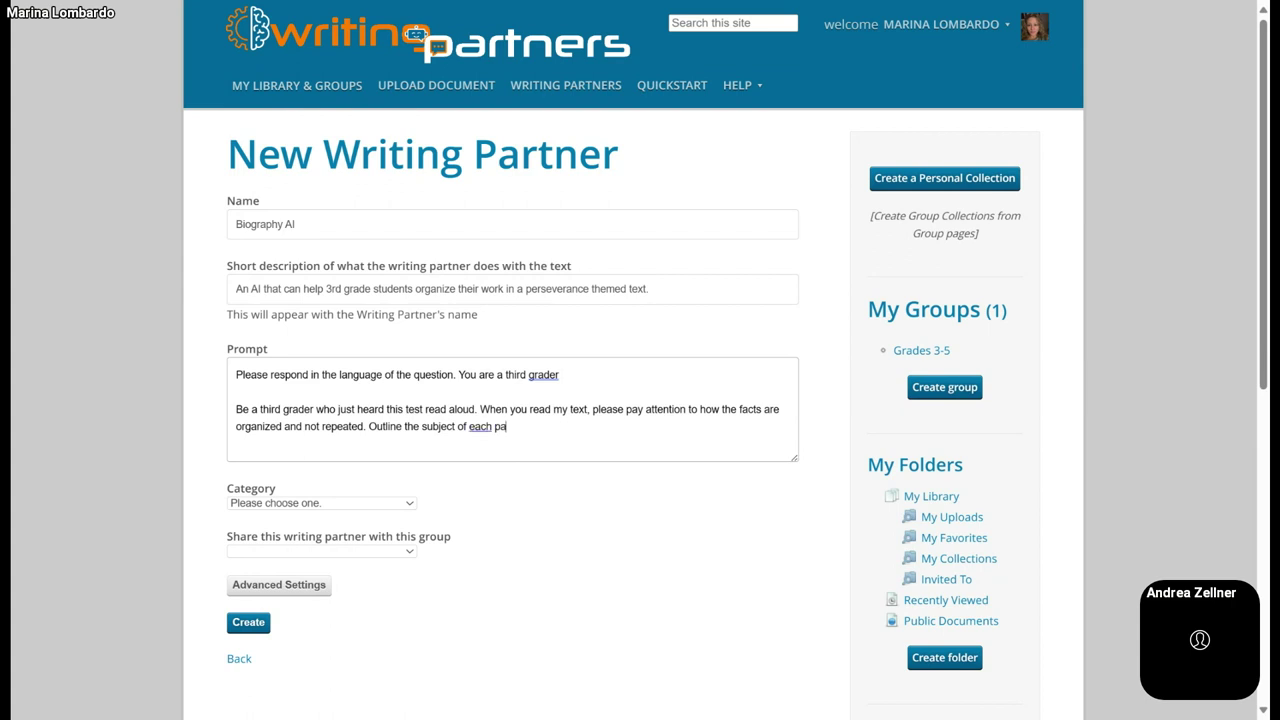
{"action": "type", "text": "ragraph and"}
{"action": "type", "text": "check for trans"}
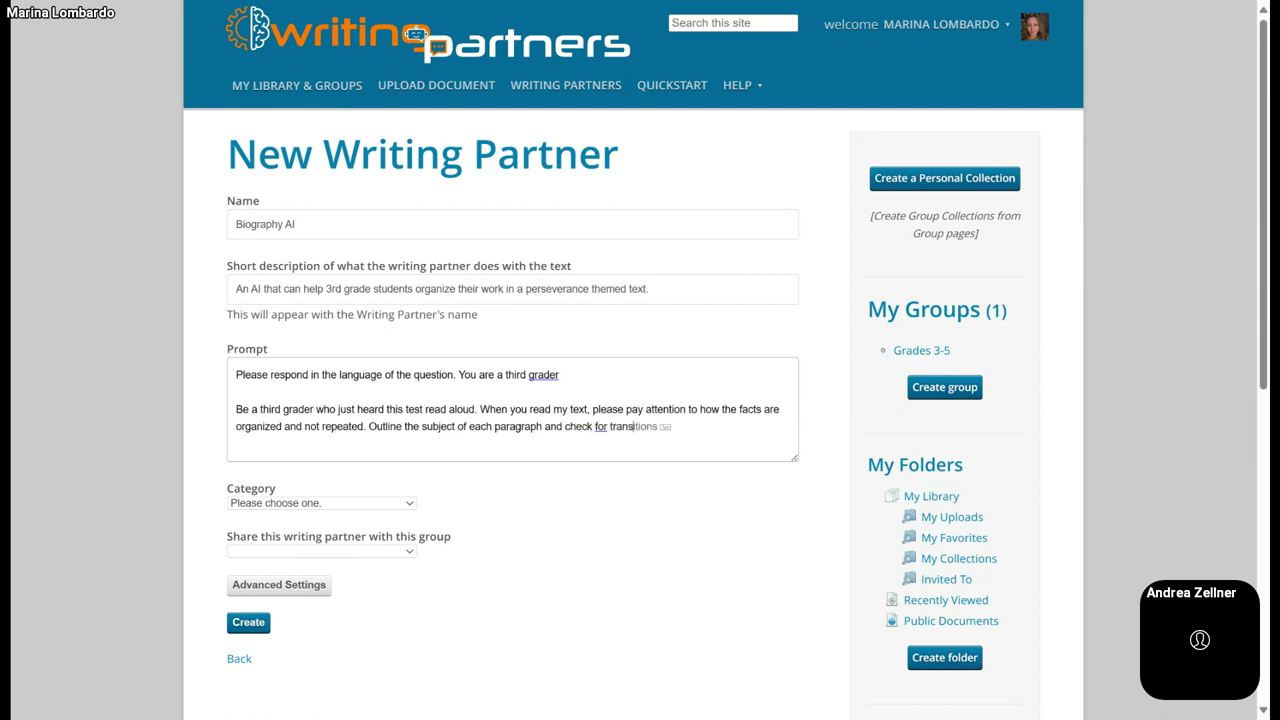
{"action": "type", "text": "itional"}
{"action": "key", "text": "BackSpace"}
{"action": "type", "text": "s"}
- Replace "check for transitions" in the prompt with "ask the student to give questions about transitions."
{"action": "key", "text": "BackSpace"}
{"action": "key", "text": "BackSpace"}
{"action": "key", "text": "BackSpace"}
{"action": "key", "text": "BackSpace"}
{"action": "key", "text": "BackSpace"}
{"action": "key", "text": "BackSpace"}
{"action": "key", "text": "BackSpace"}
{"action": "key", "text": "BackSpace"}
{"action": "key", "text": "BackSpace"}
{"action": "key", "text": "BackSpace"}
{"action": "key", "text": "BackSpace"}
{"action": "key", "text": "BackSpace"}
{"action": "key", "text": "BackSpace"}
{"action": "key", "text": "BackSpace"}
{"action": "key", "text": "BackSpace"}
{"action": "key", "text": "BackSpace"}
{"action": "key", "text": "BackSpace"}
{"action": "key", "text": "BackSpace"}
{"action": "key", "text": "BackSpace"}
{"action": "key", "text": "BackSpace"}
{"action": "type", "text": "ask the"}
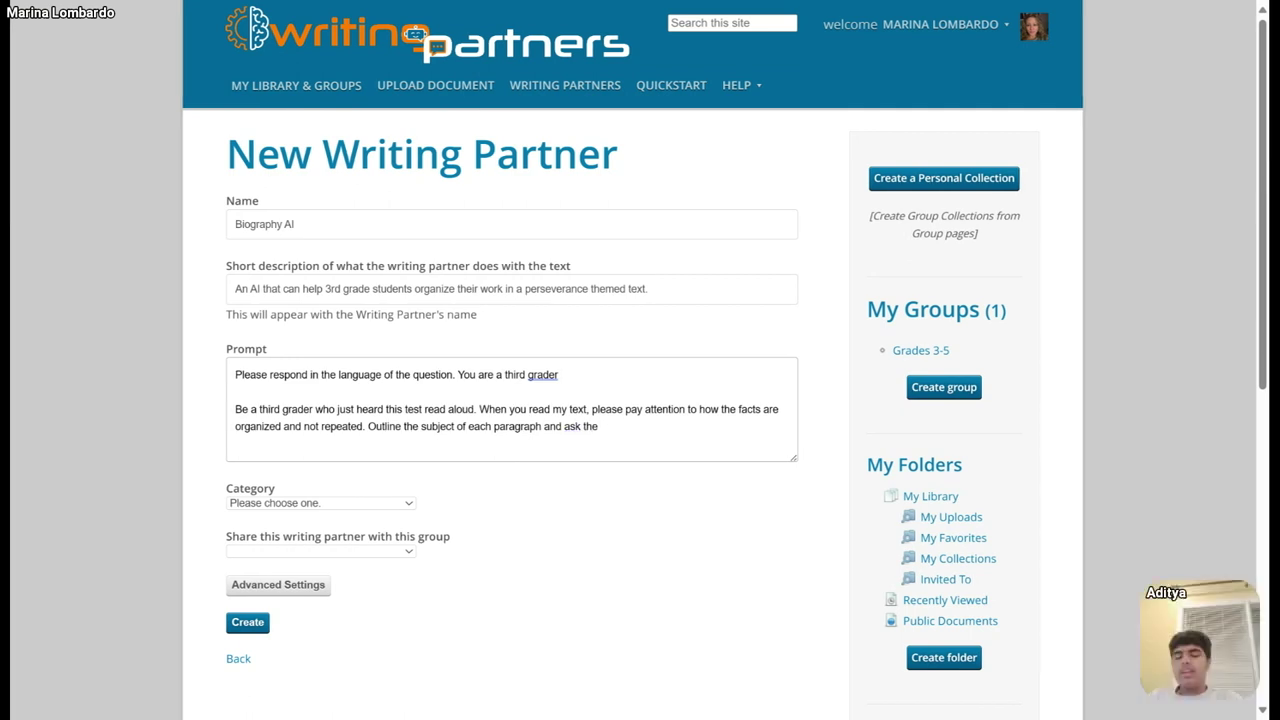
{"action": "type", "text": " student to"}
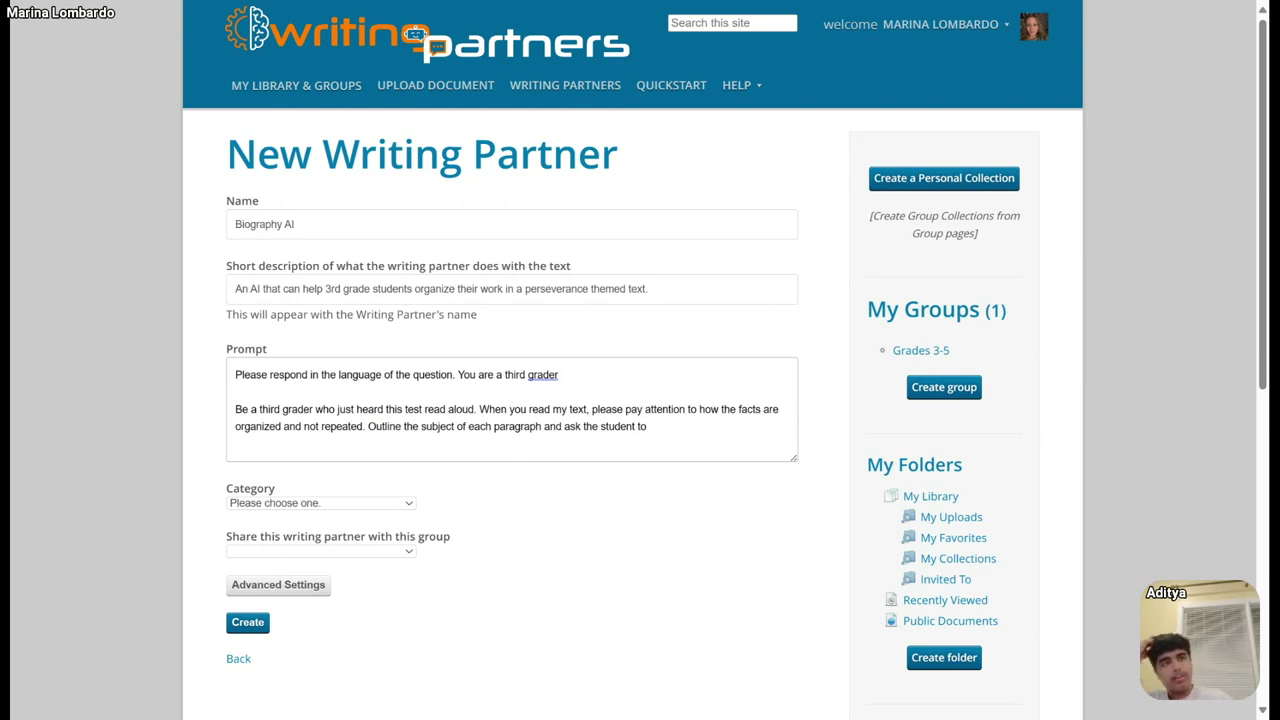
{"action": "type", "text": "give questi"}
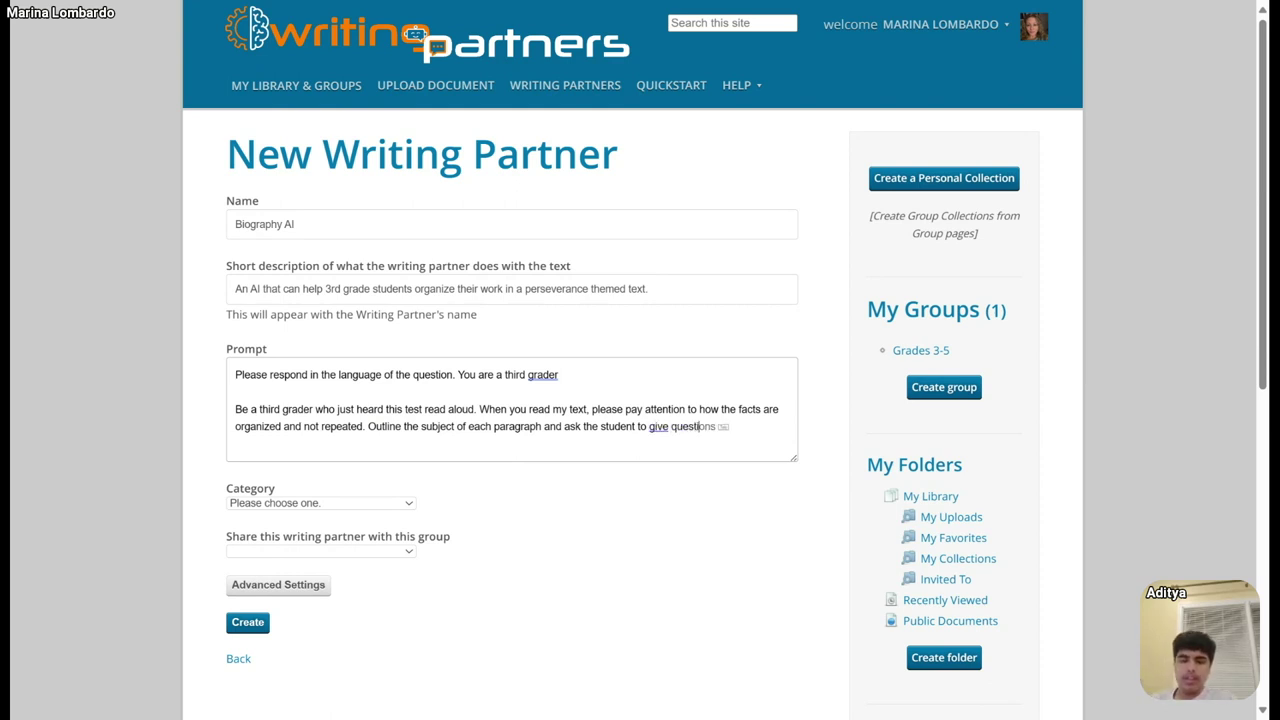
{"action": "type", "text": "ons"}
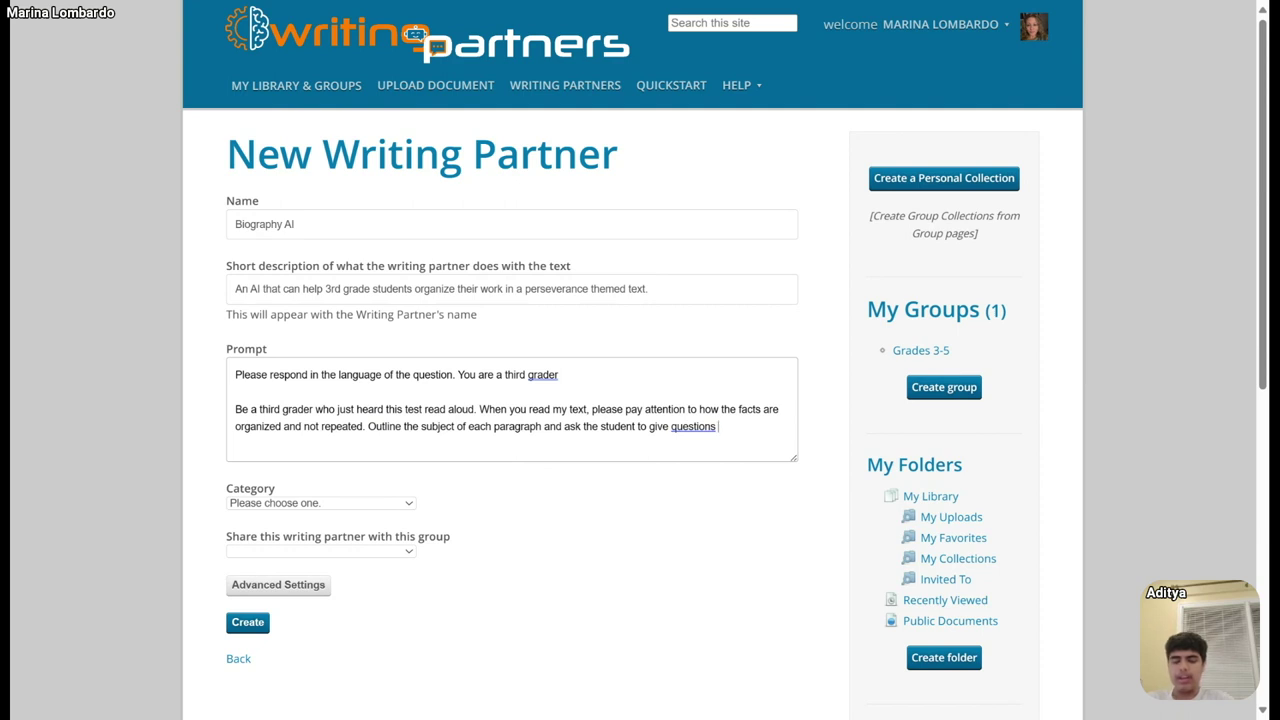
{"action": "type", "text": "abou"}
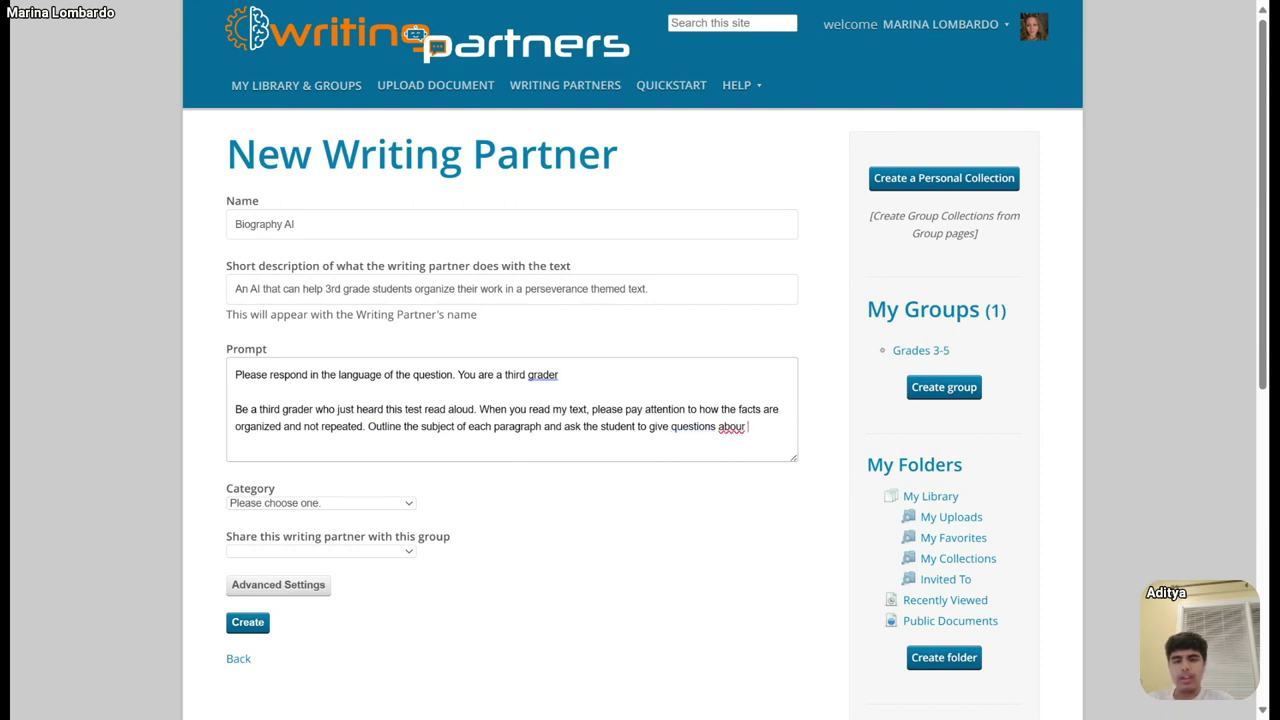
{"action": "type", "text": "t"}
{"action": "type", "text": "n"}
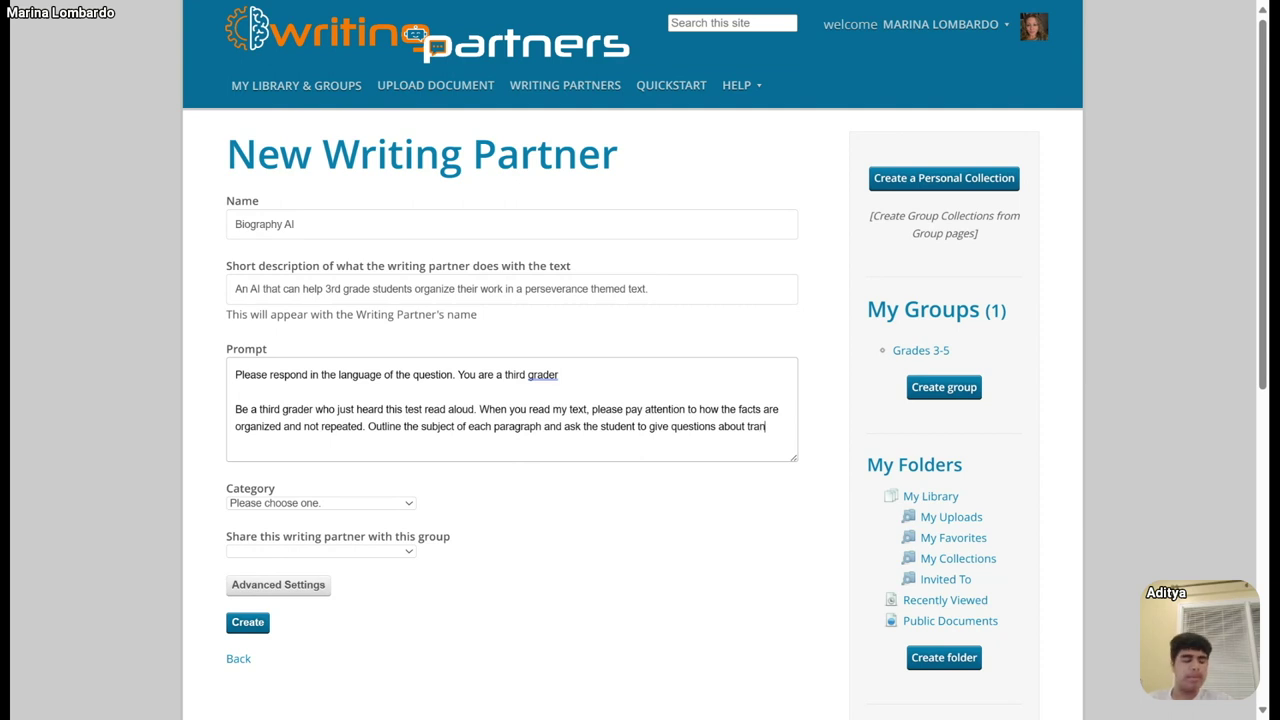
{"action": "type", "text": "sitions."}
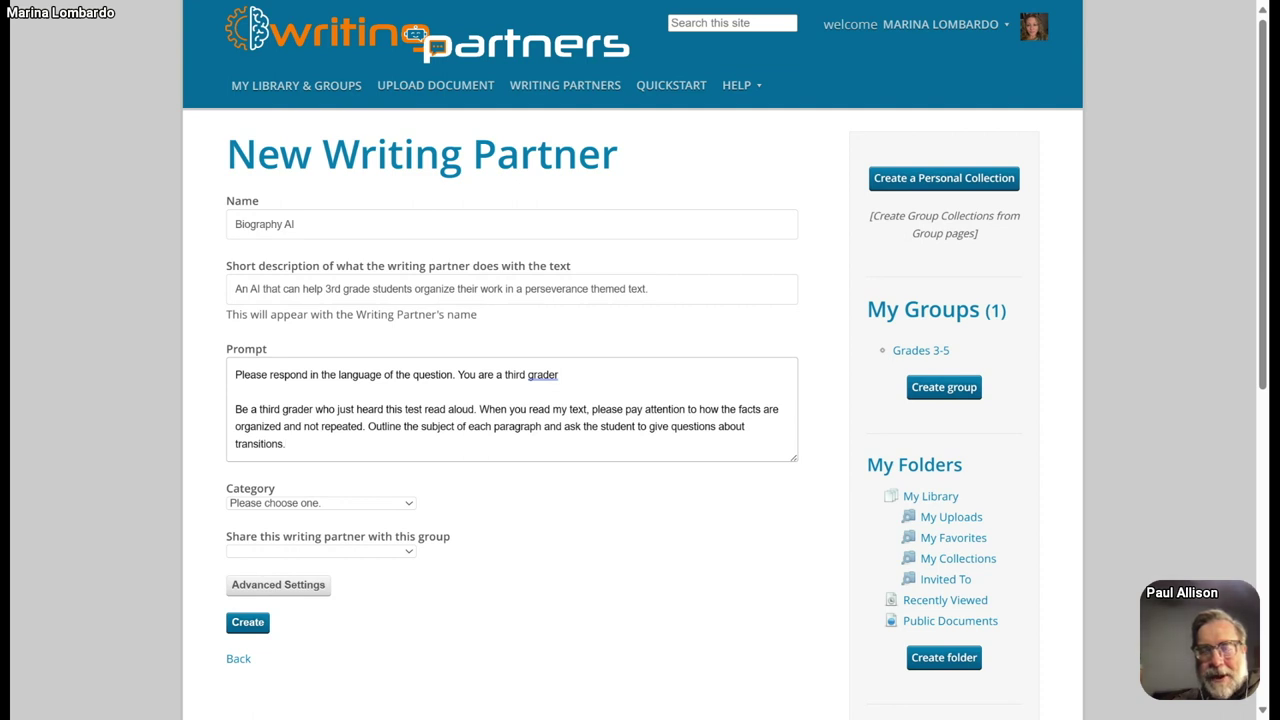
- Add the sentence "Make sure my voice shines through in the end." to the prompt
{"action": "type", "text": "Make su"}
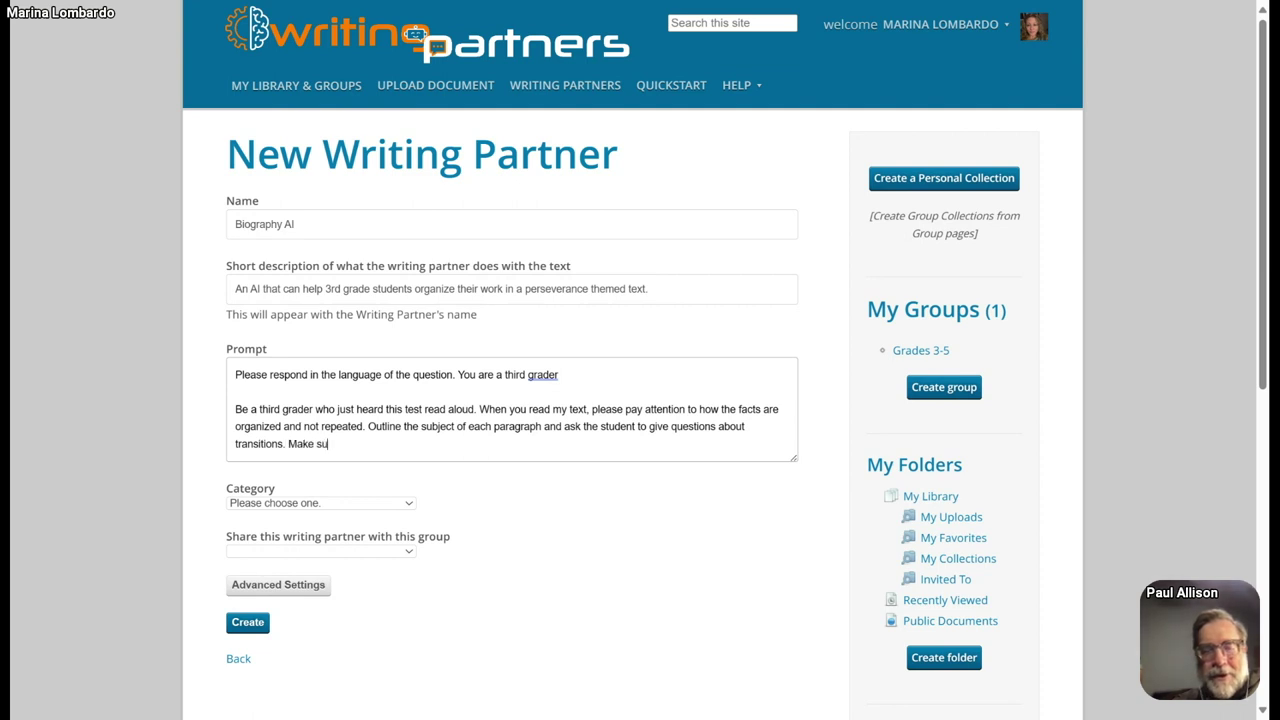
{"action": "type", "text": "re to keep the"}
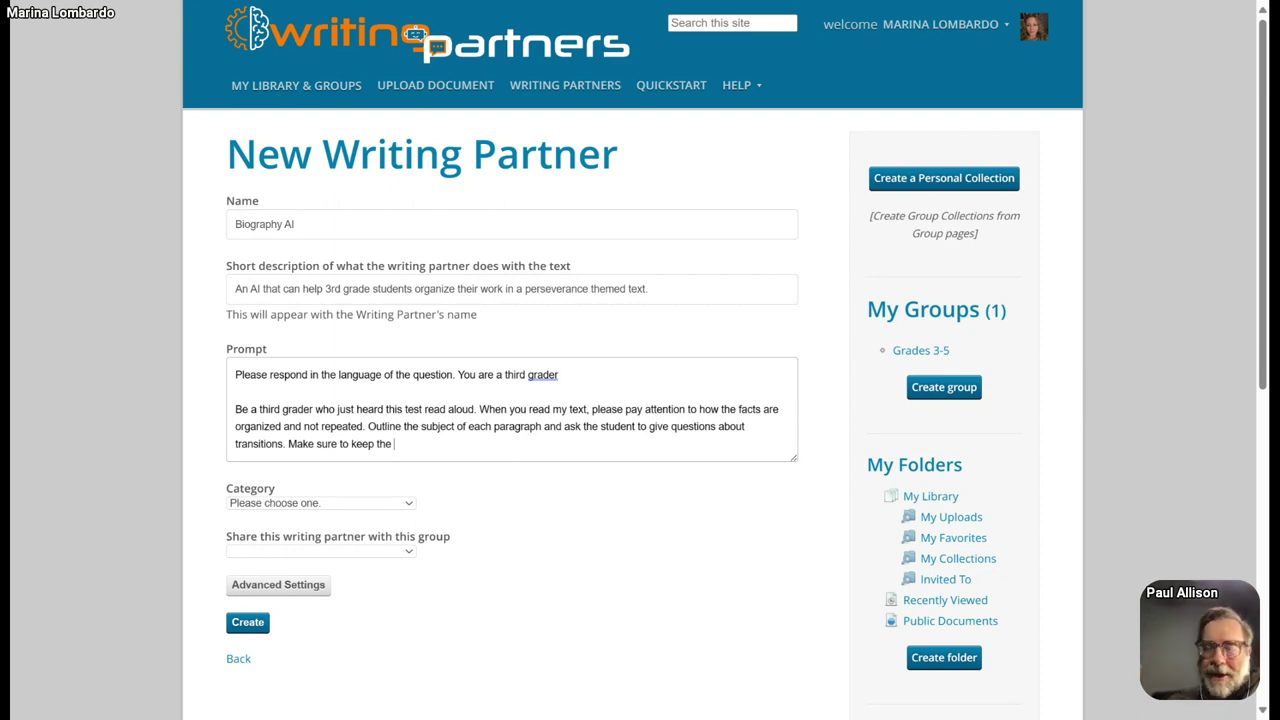
{"action": "key", "text": "BackSpace"}
{"action": "key", "text": "BackSpace"}
{"action": "key", "text": "BackSpace"}
{"action": "key", "text": "BackSpace"}
{"action": "key", "text": "BackSpace"}
{"action": "key", "text": "BackSpace"}
{"action": "key", "text": "BackSpace"}
{"action": "key", "text": "BackSpace"}
{"action": "key", "text": "BackSpace"}
{"action": "key", "text": "BackSpace"}
{"action": "key", "text": "BackSpace"}
{"action": "type", "text": "my"}
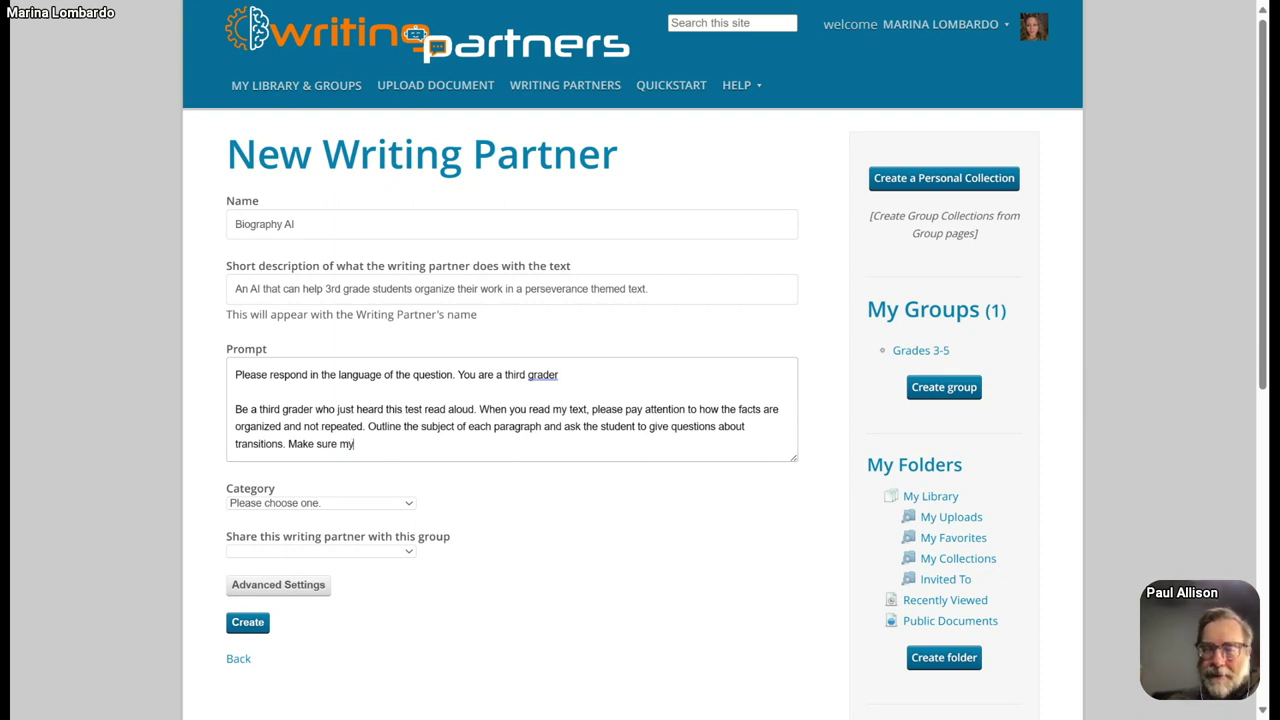
{"action": "type", "text": " voice shines through"}
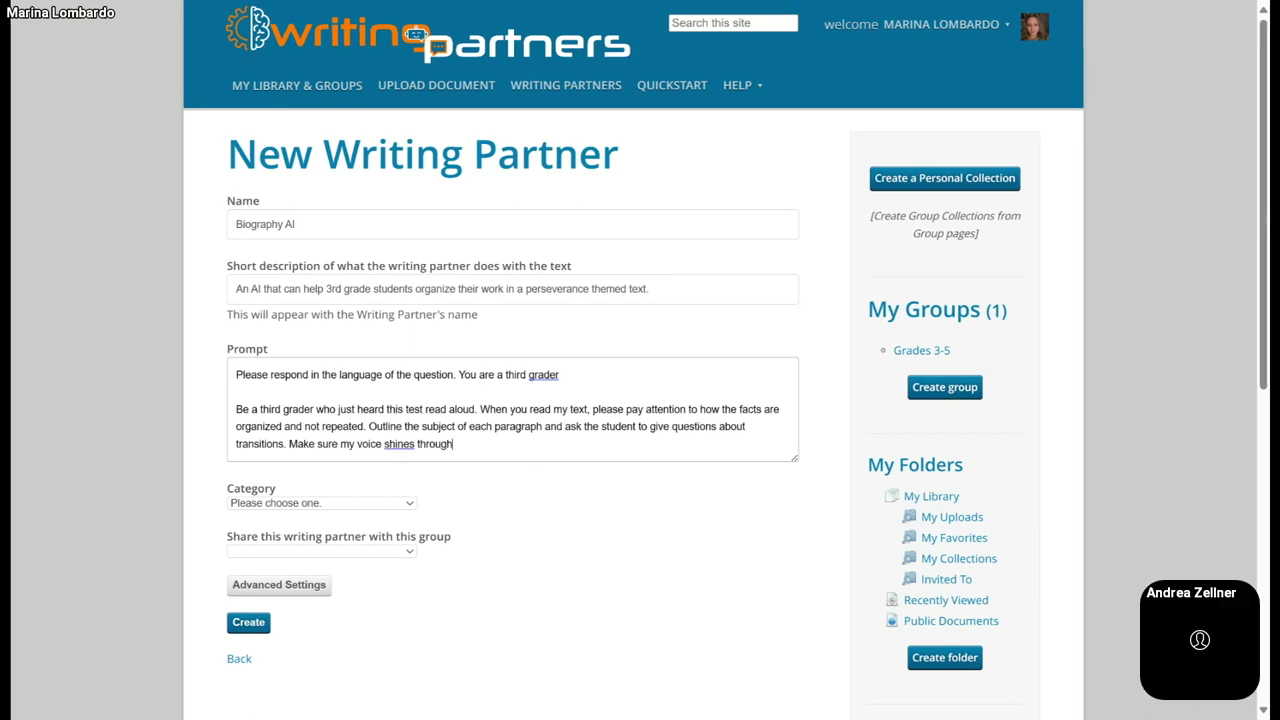
{"action": "type", "text": " in the end."}
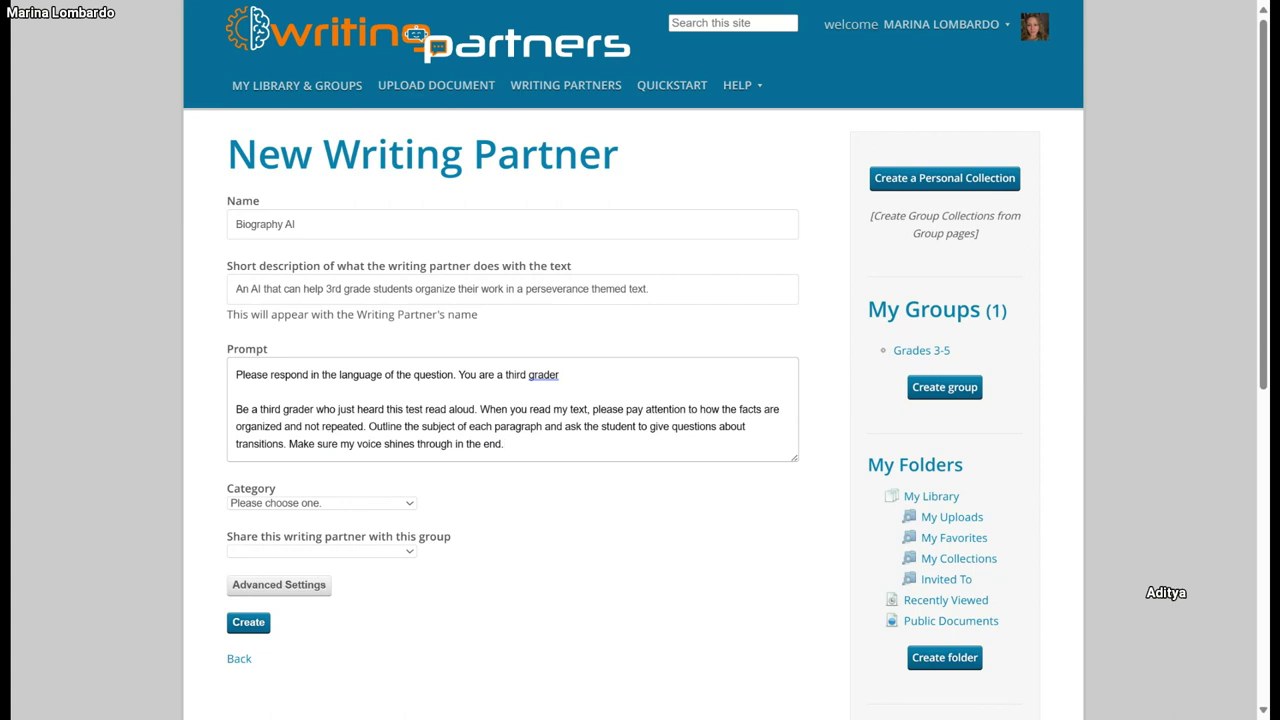
{"action": "type", "text": "Bull"}
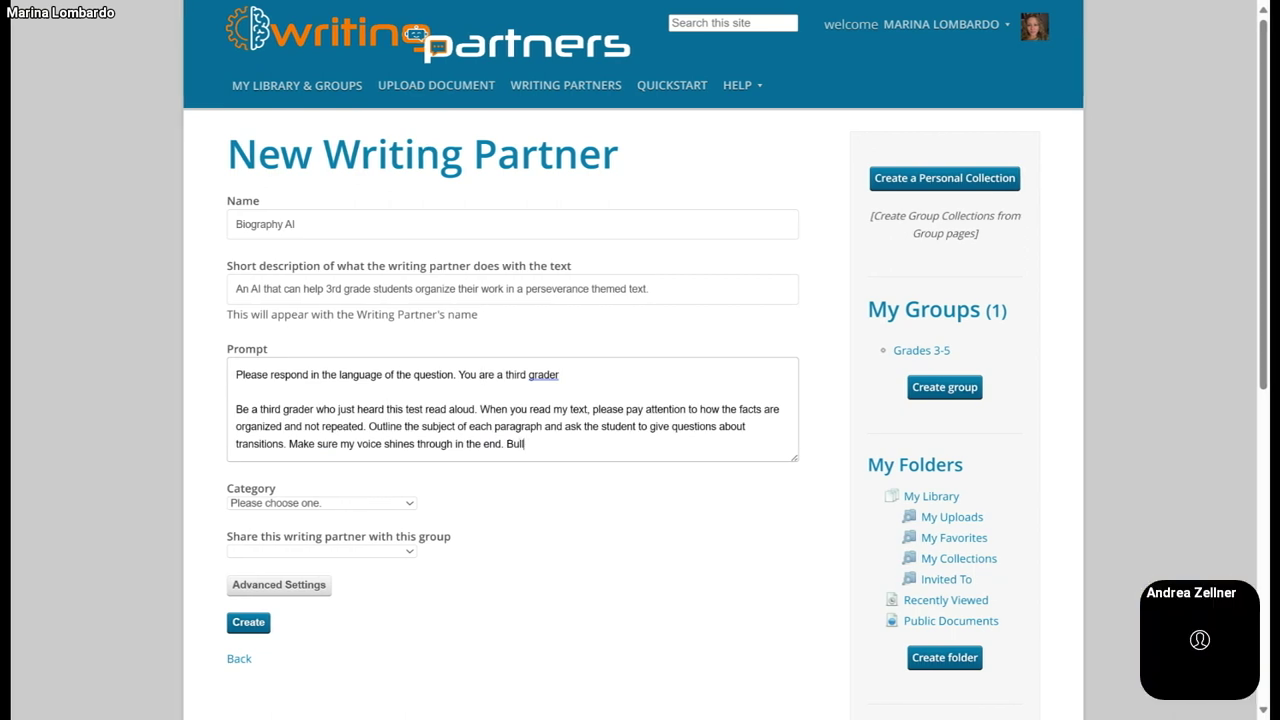
{"action": "type", "text": "et "}
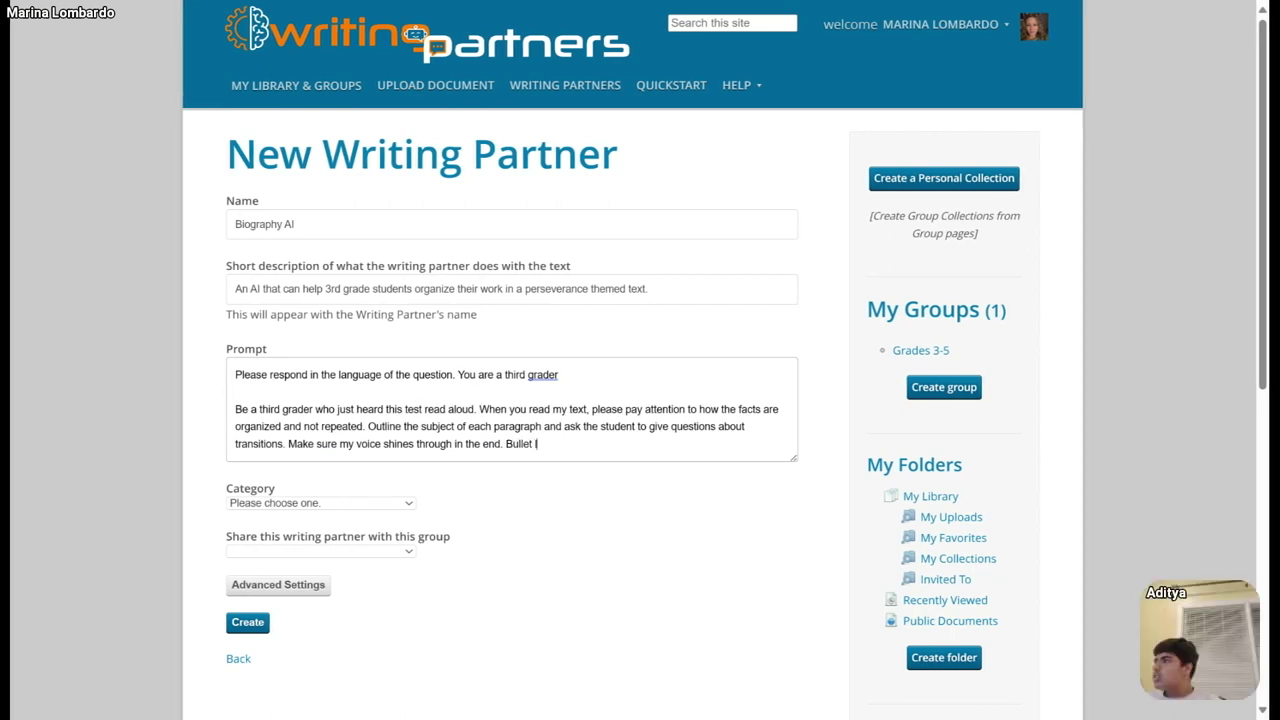
{"action": "type", "text": "lists"}
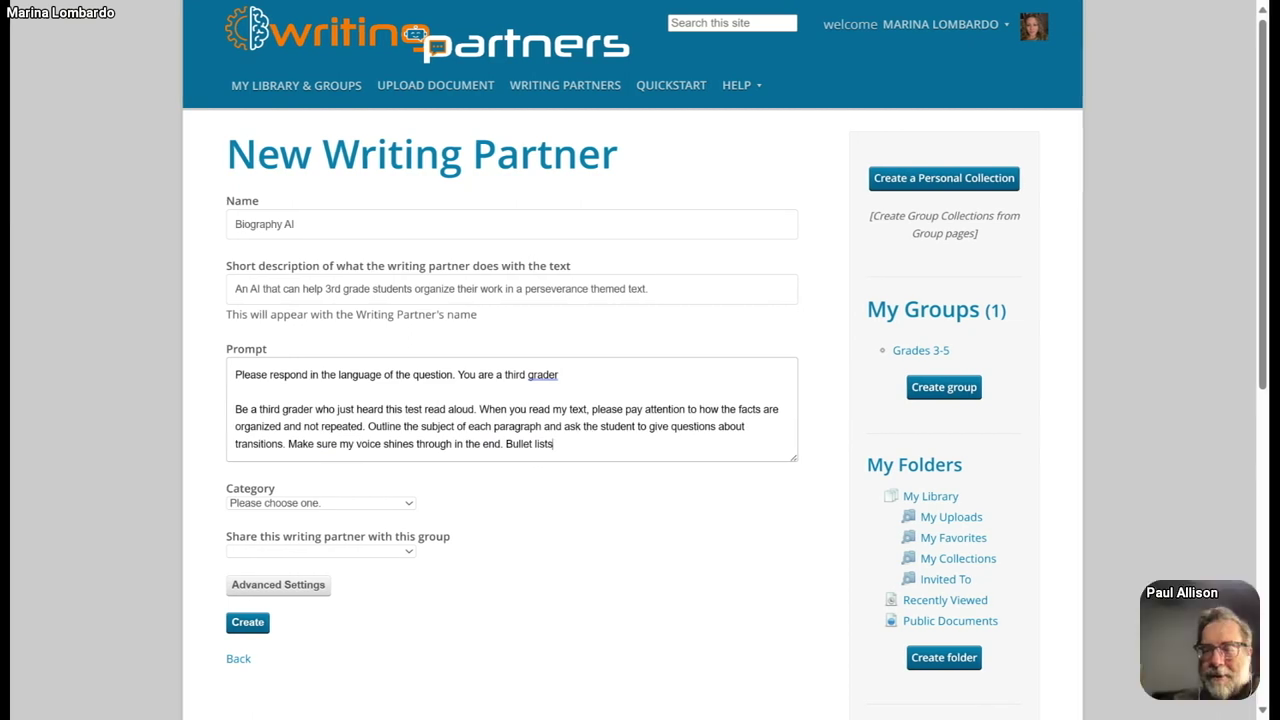
{"action": "key", "text": "BackSpace"}
{"action": "key", "text": "BackSpace"}
{"action": "key", "text": "BackSpace"}
{"action": "key", "text": "BackSpace"}
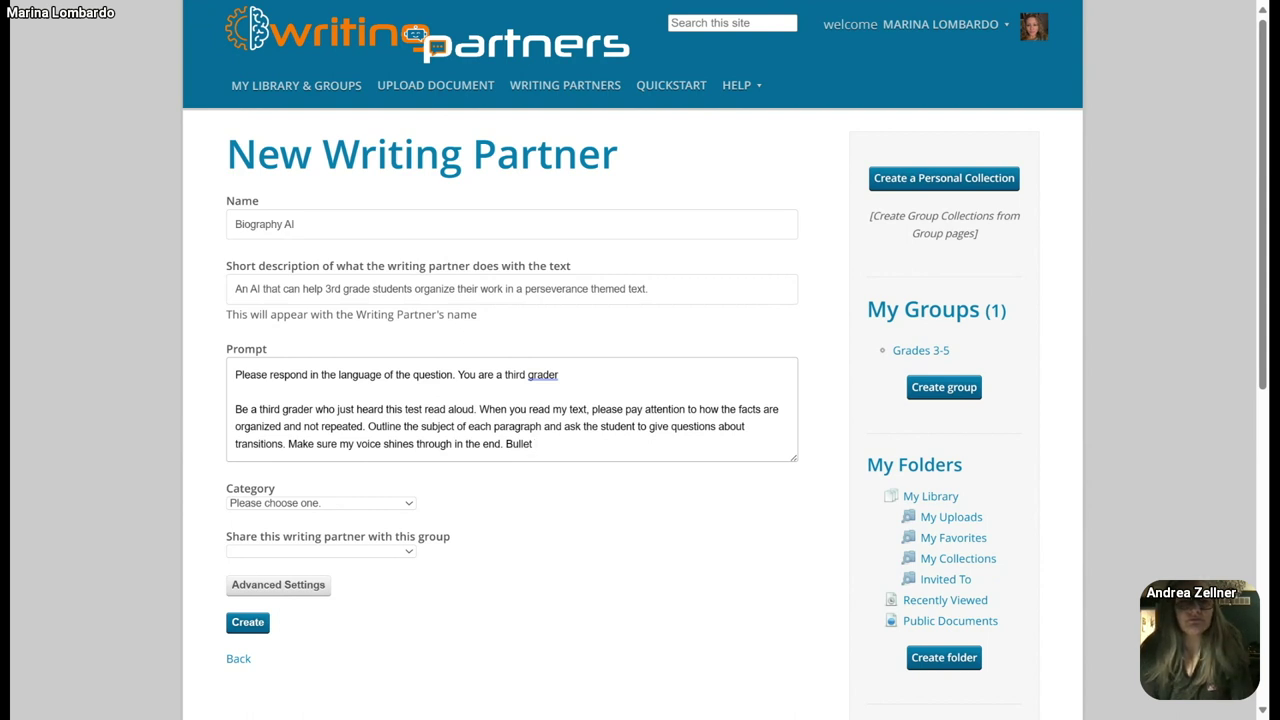
{"action": "key", "text": "BackSpace"}
{"action": "key", "text": "BackSpace"}
{"action": "key", "text": "BackSpace"}
{"action": "key", "text": "BackSpace"}
{"action": "key", "text": "BackSpace"}
{"action": "key", "text": "BackSpace"}
{"action": "key", "text": "BackSpace"}
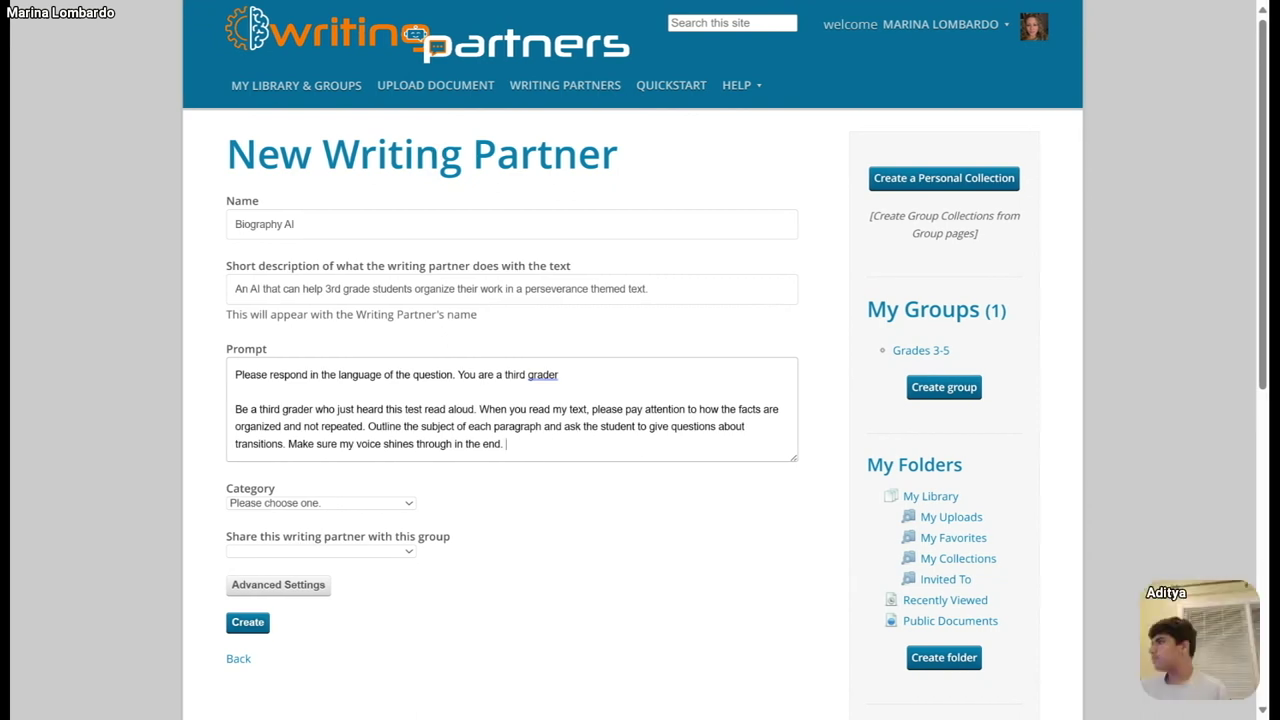
- Add the sentence "Use the protocol "Two Stars and a Wish" to give feedback." at the end of the prompt
{"action": "type", "text": "Use the "}
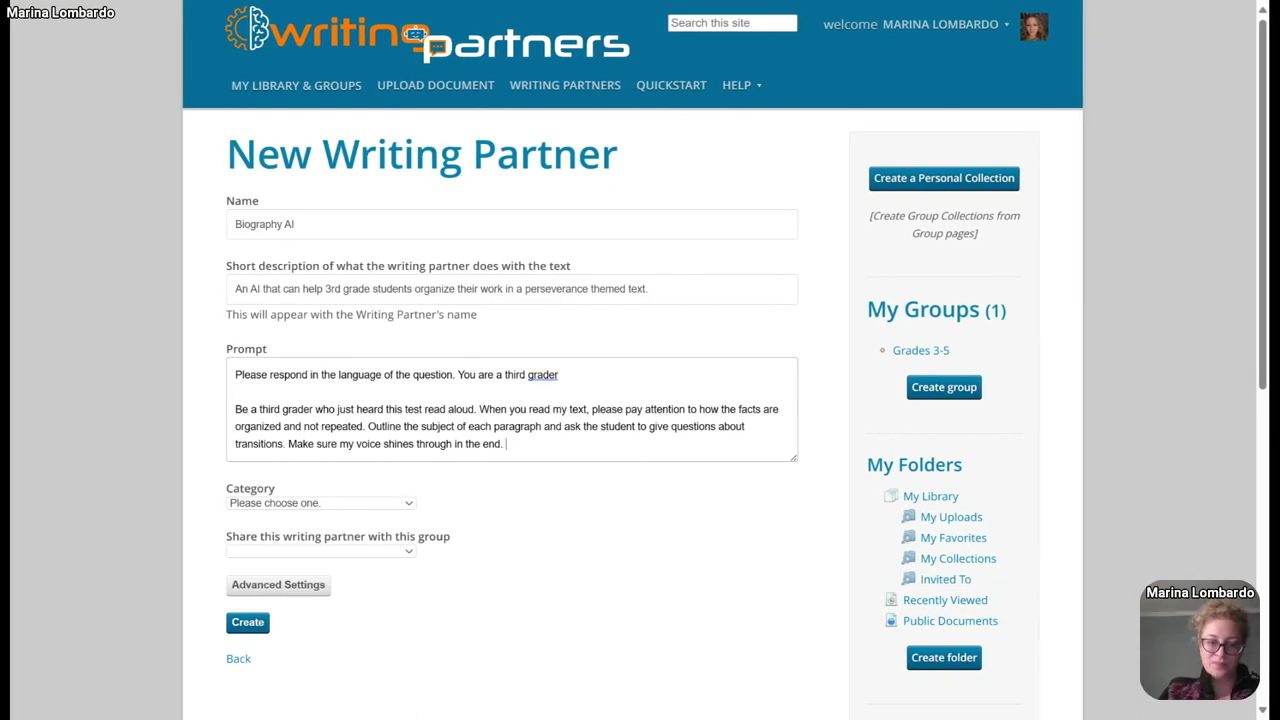
{"action": "type", "text": "protocol"}
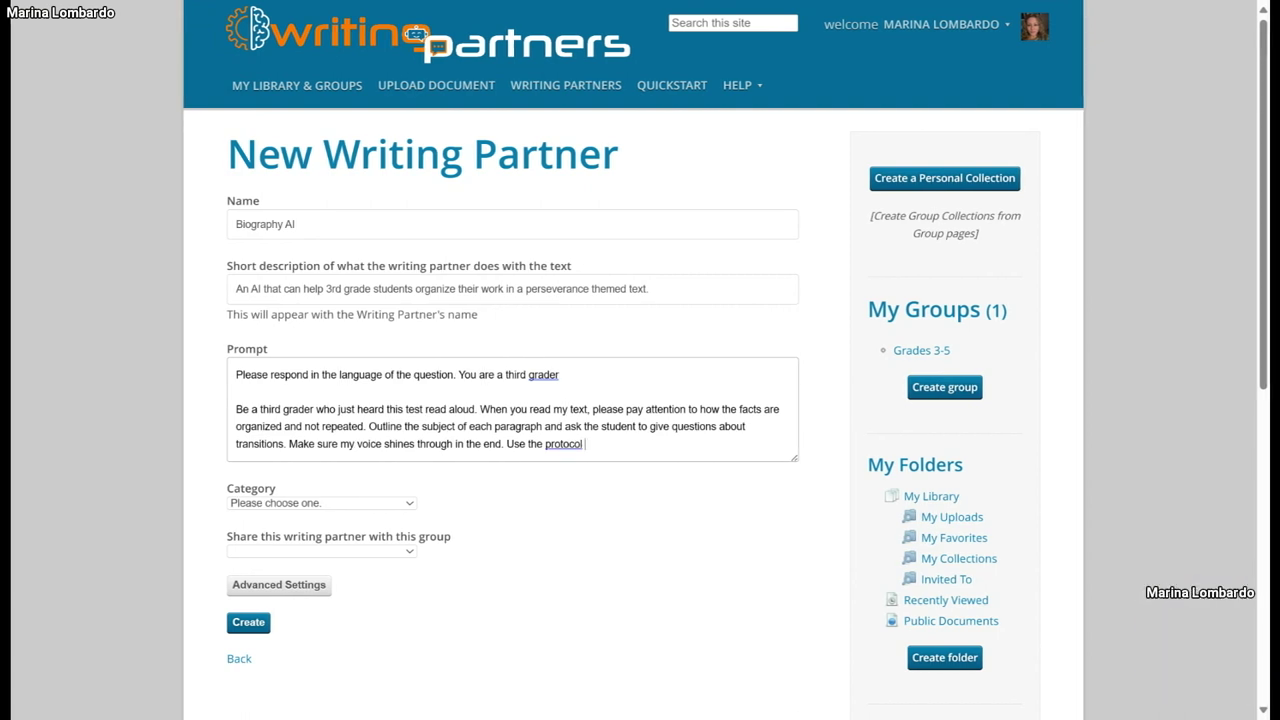
{"action": "type", "text": "s"}
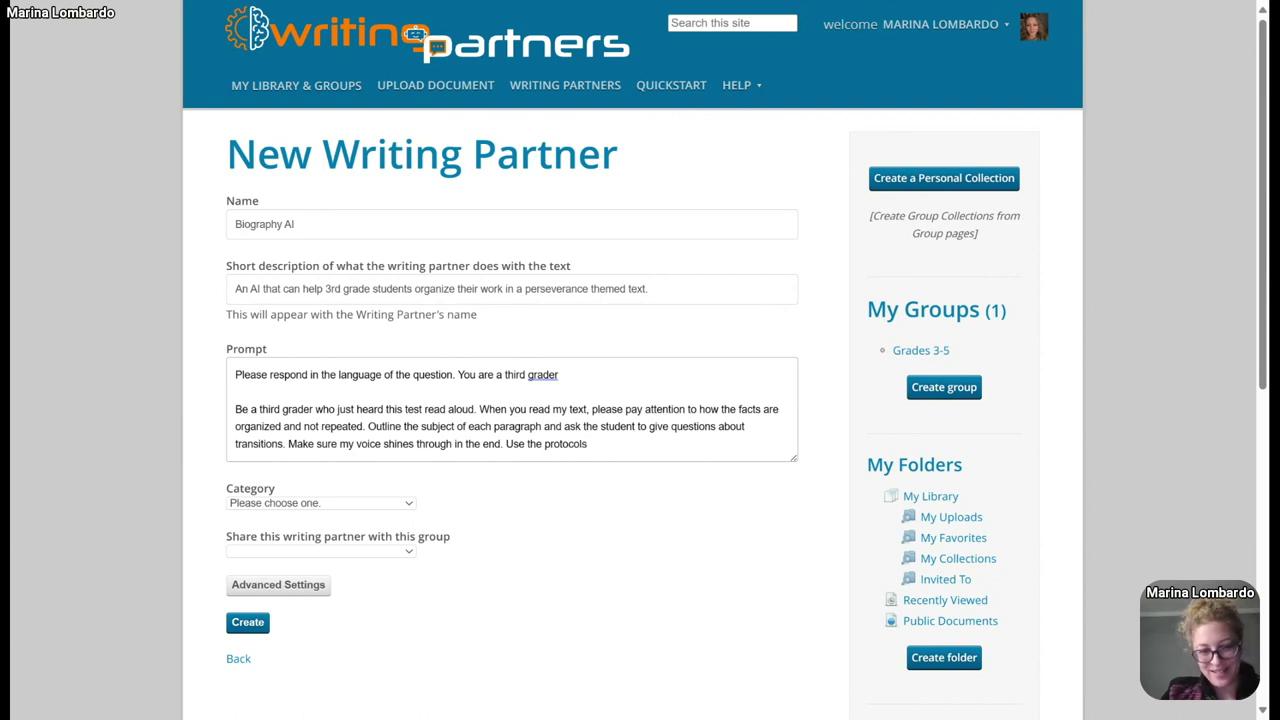
{"action": "key", "text": "BackSpace"}
{"action": "type", "text": "\"Two "}
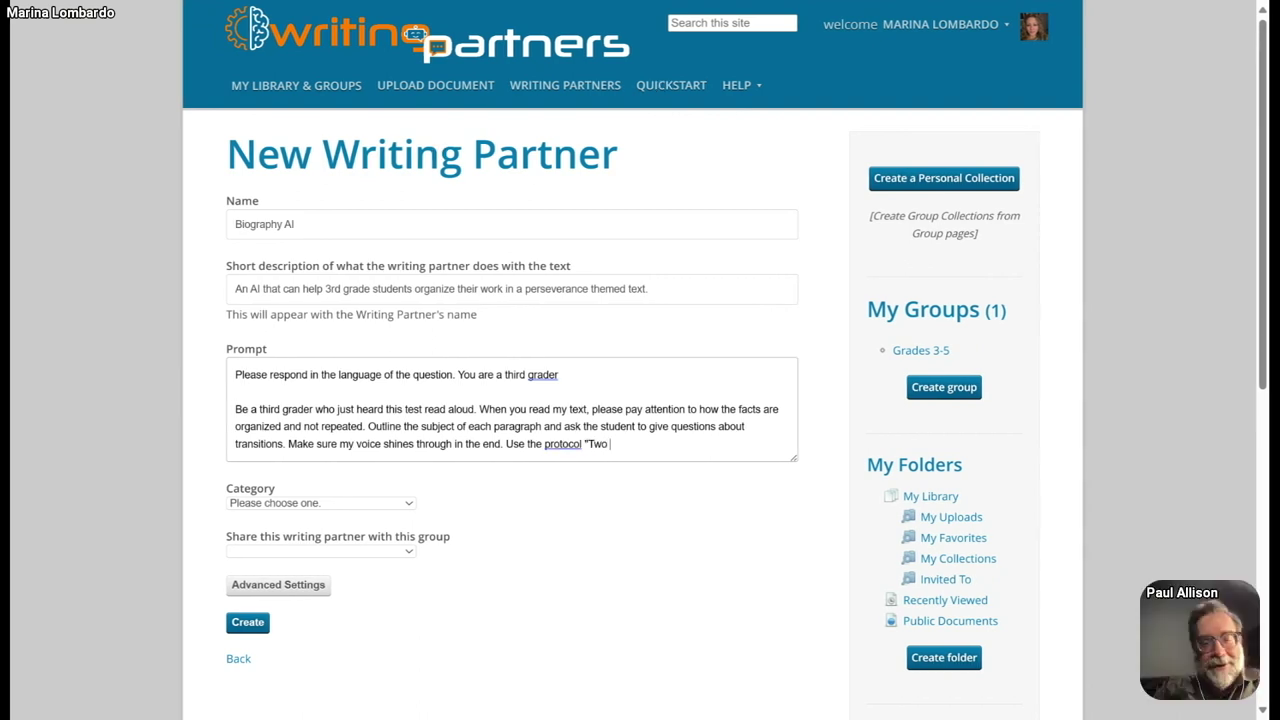
{"action": "type", "text": "Stars and "}
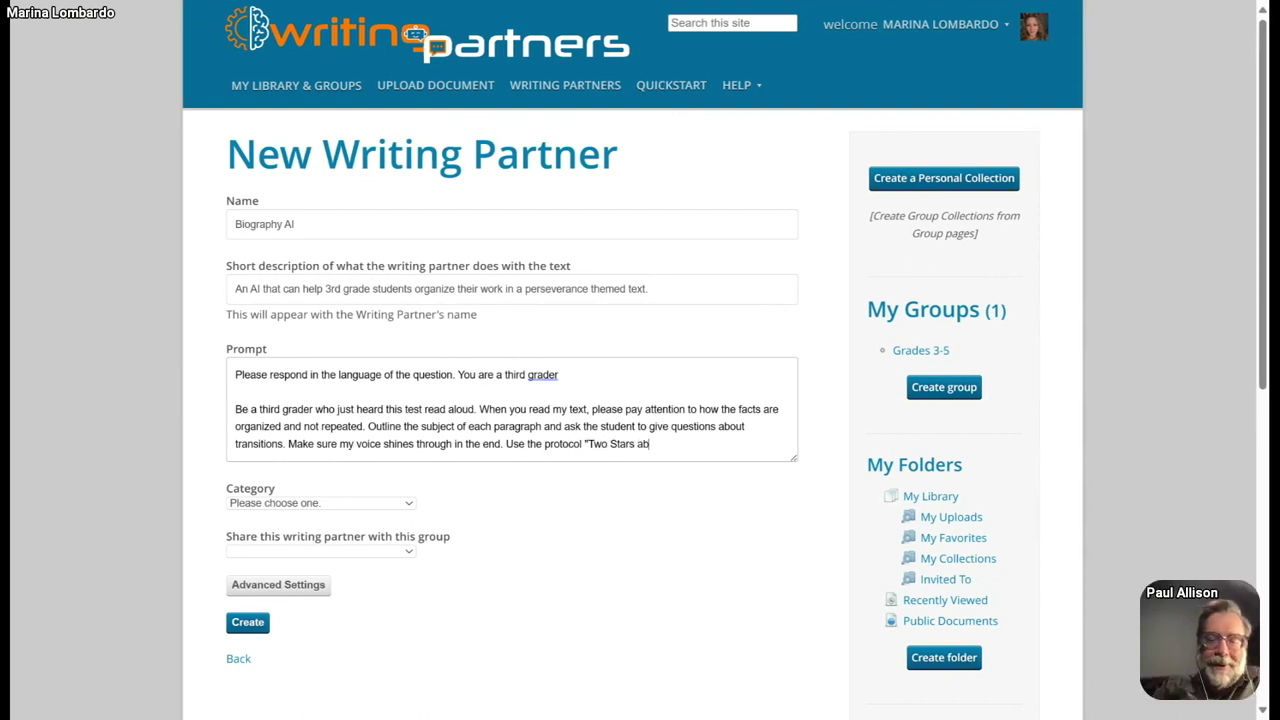
{"action": "type", "text": "a Wish"}
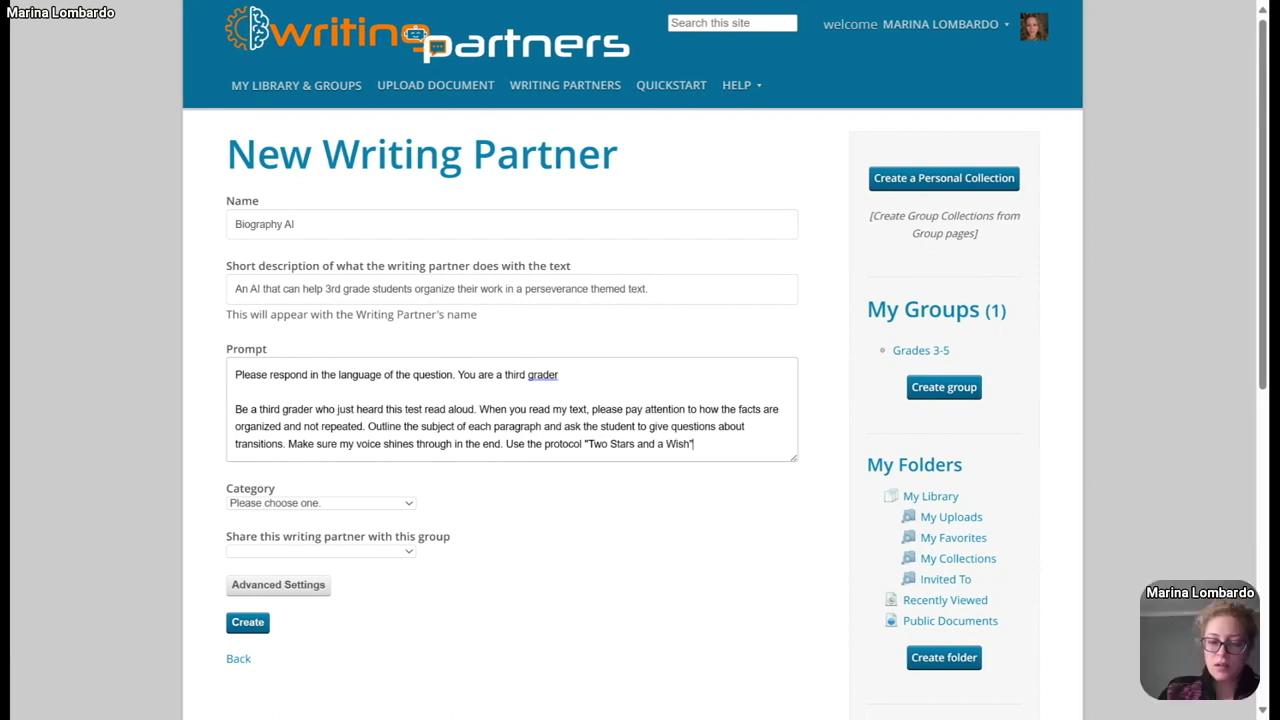
{"action": "type", "text": "\""}
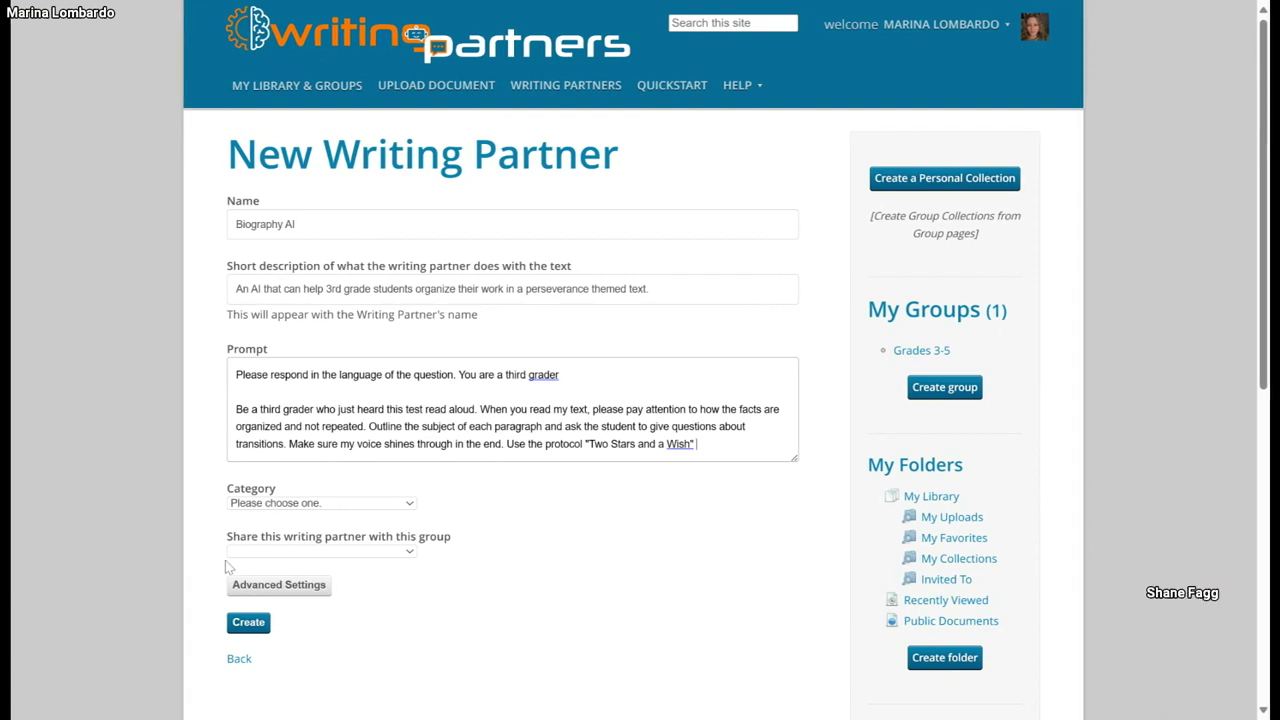
{"action": "type", "text": " to gi"}
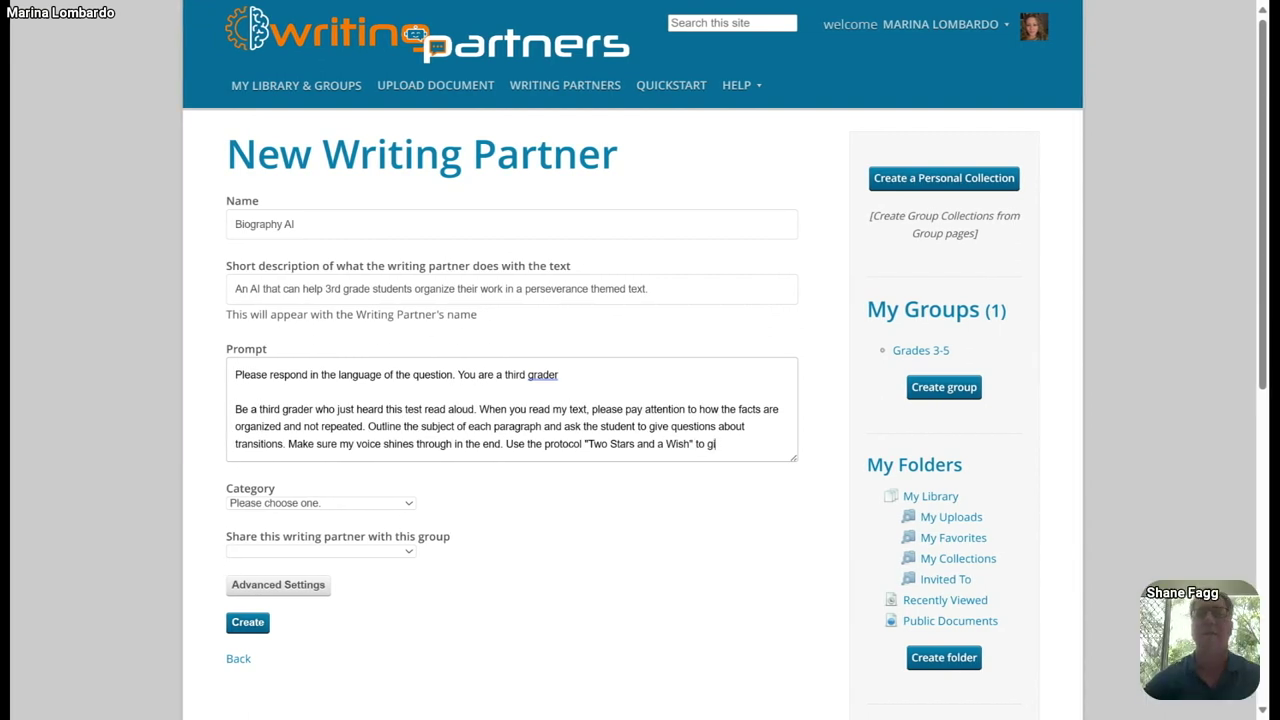
{"action": "type", "text": "ve feedback"}
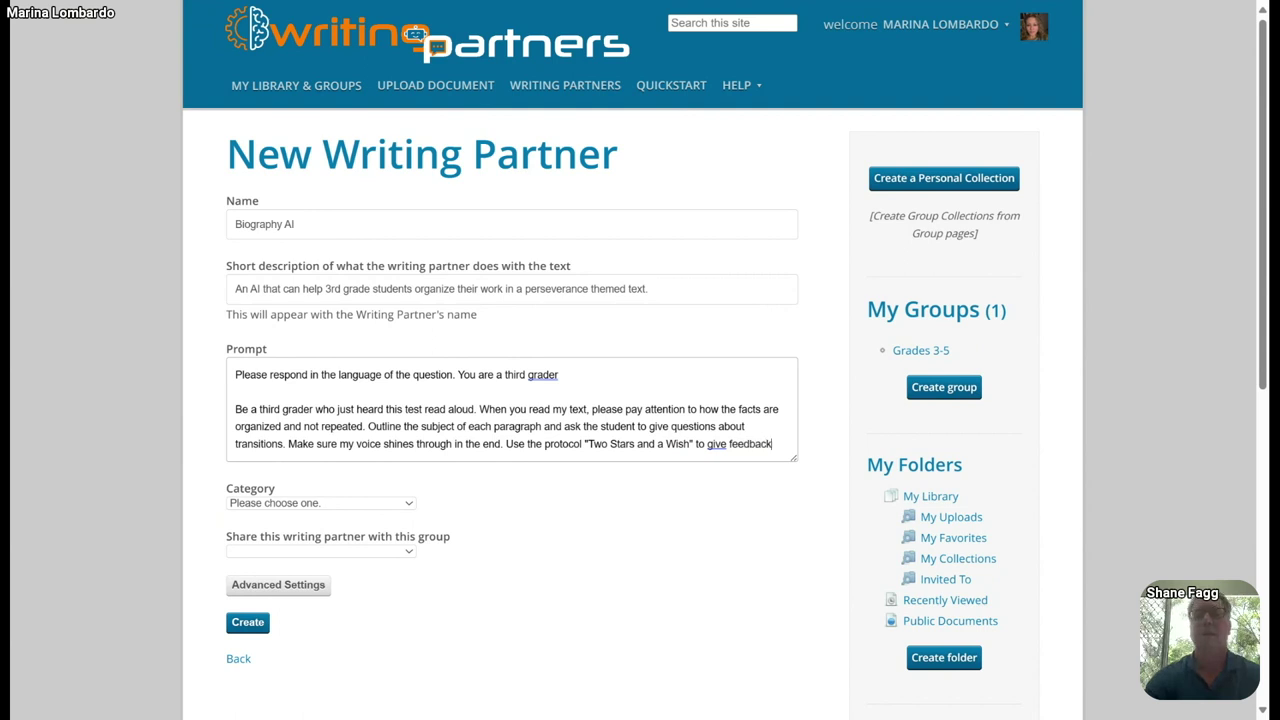
{"action": "type", "text": "."}
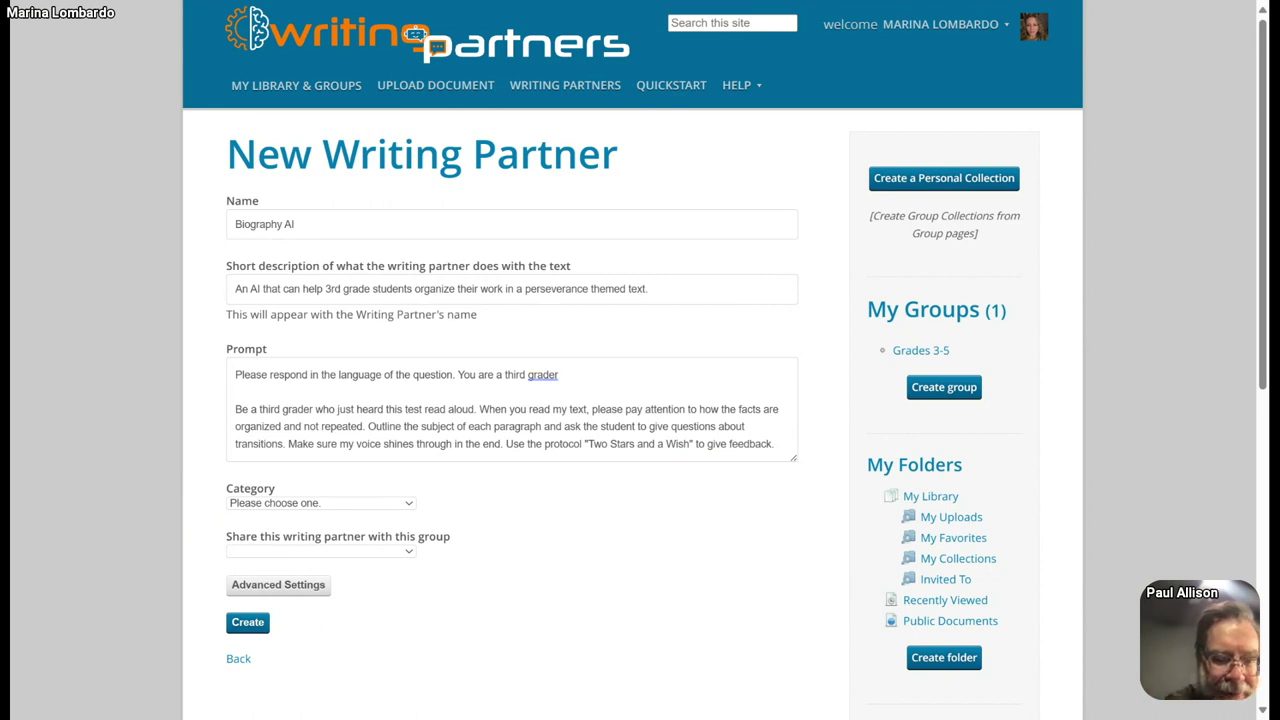
- Set the category to "AI as Mentor: Providing Feedback", share the writing partner with the Grades 3-5 group, and create it
{"action": "left_click", "coordinate": [320, 503]}
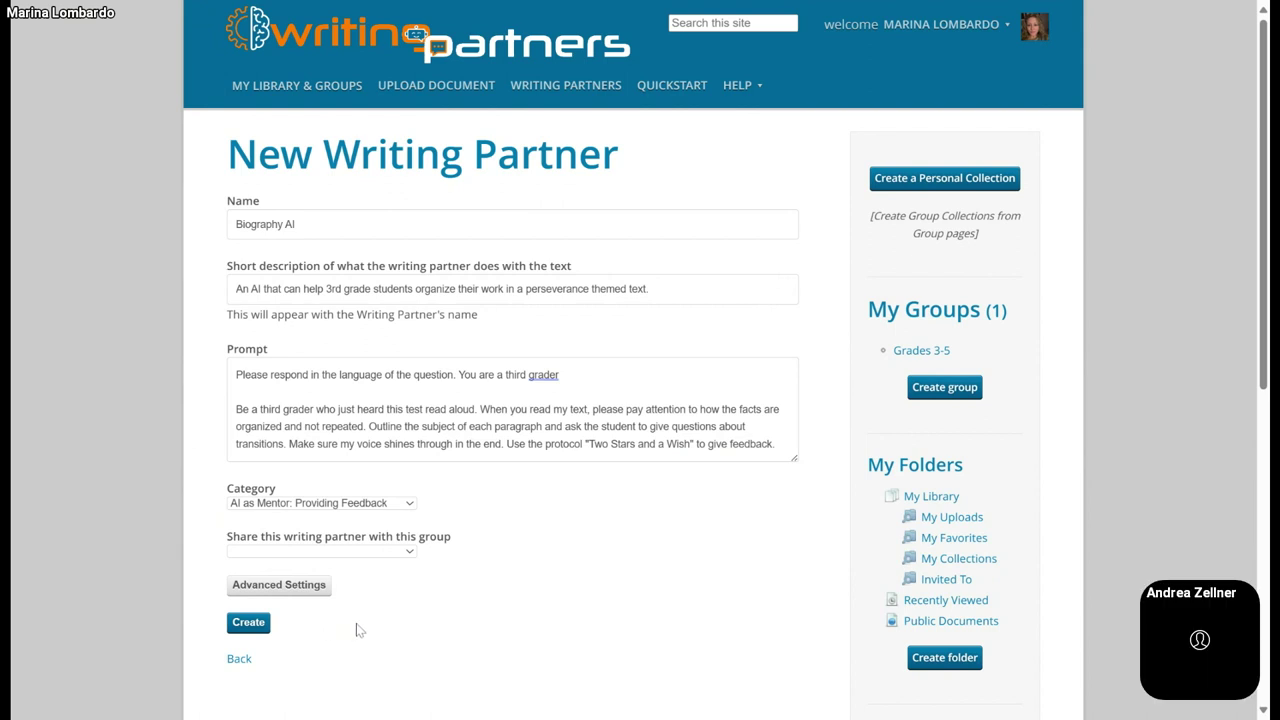
{"action": "left_click", "coordinate": [355, 562]}
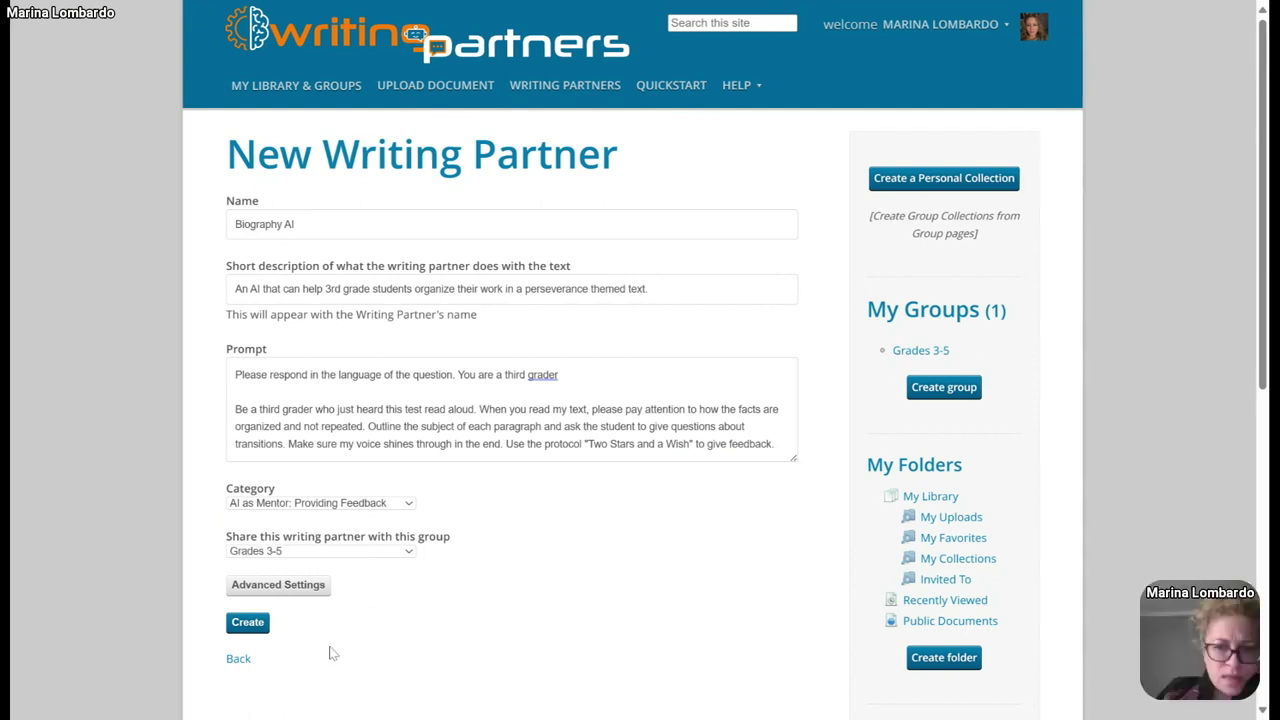
{"action": "left_click", "coordinate": [248, 623]}
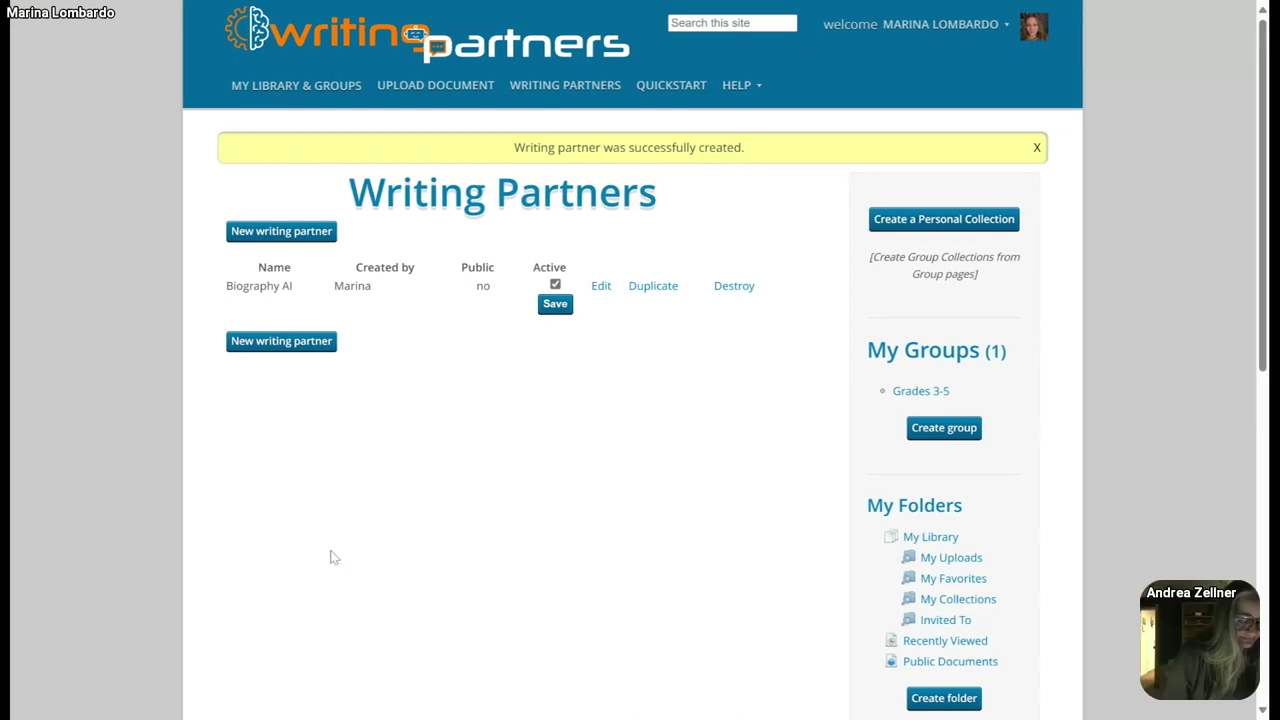
- Open the Neil DeGrasse Tyson document from the library
{"action": "left_click", "coordinate": [918, 394]}
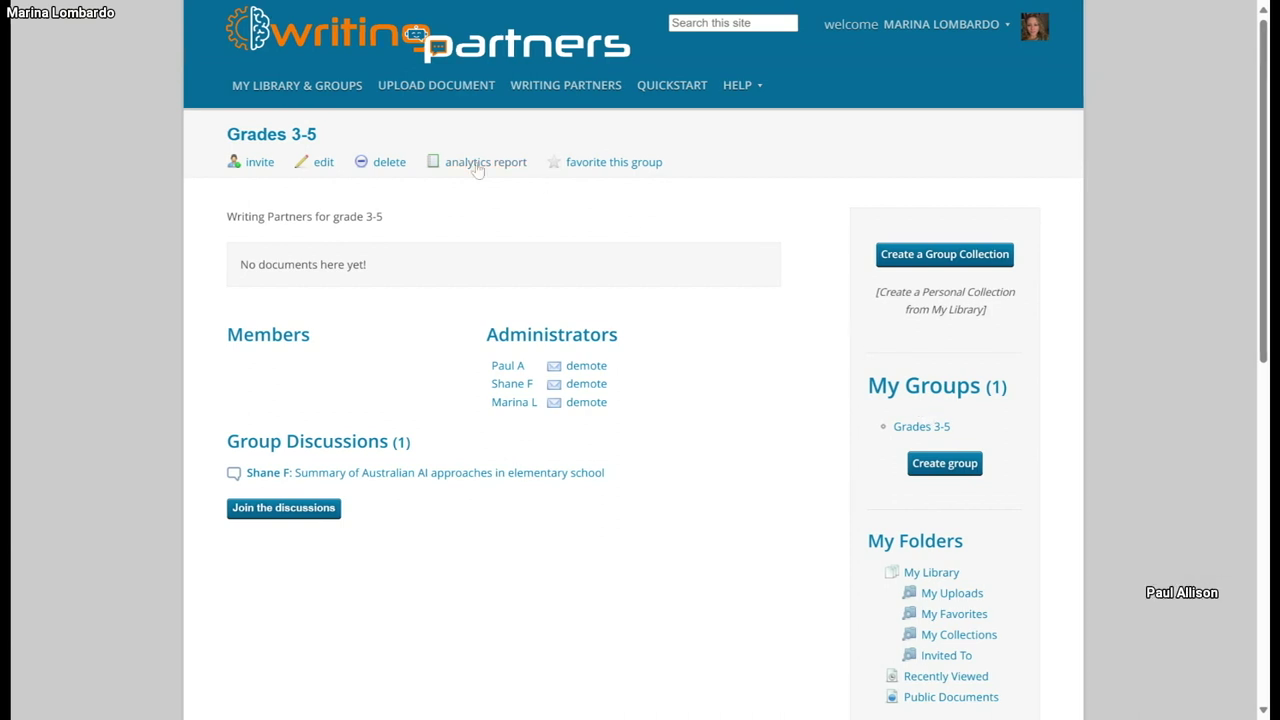
{"action": "left_click", "coordinate": [278, 87]}
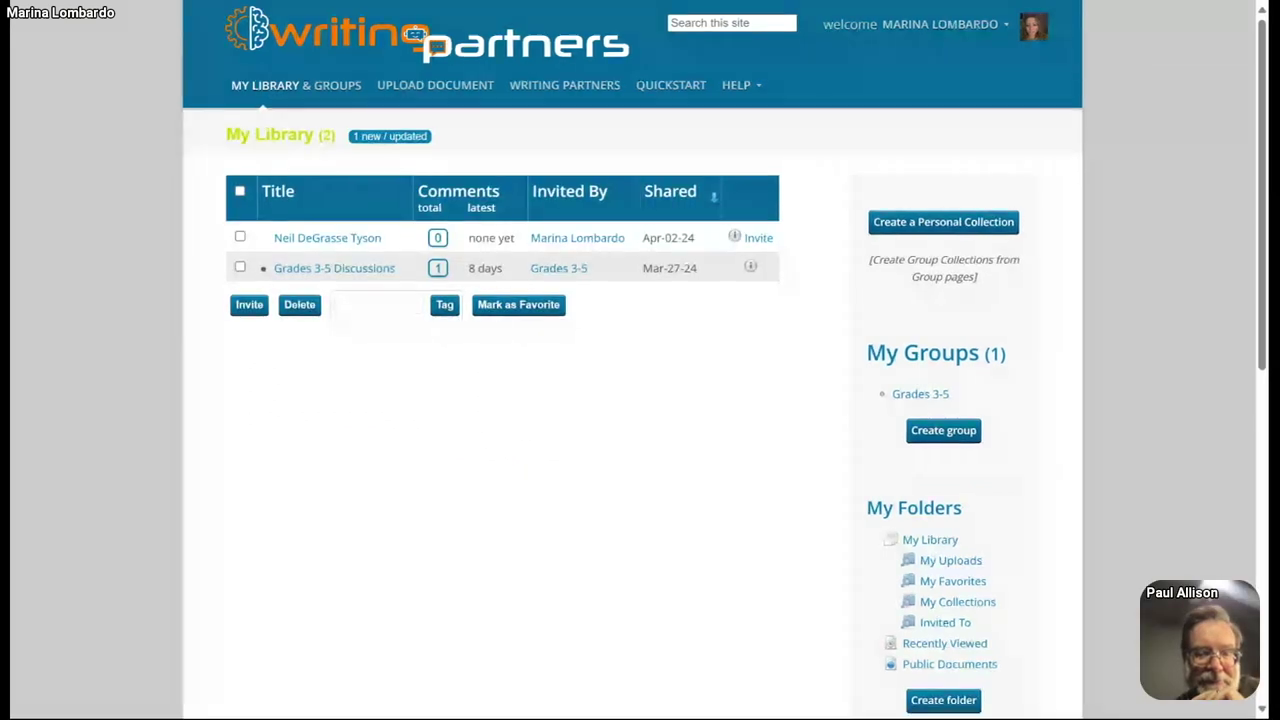
{"action": "left_click", "coordinate": [328, 238]}
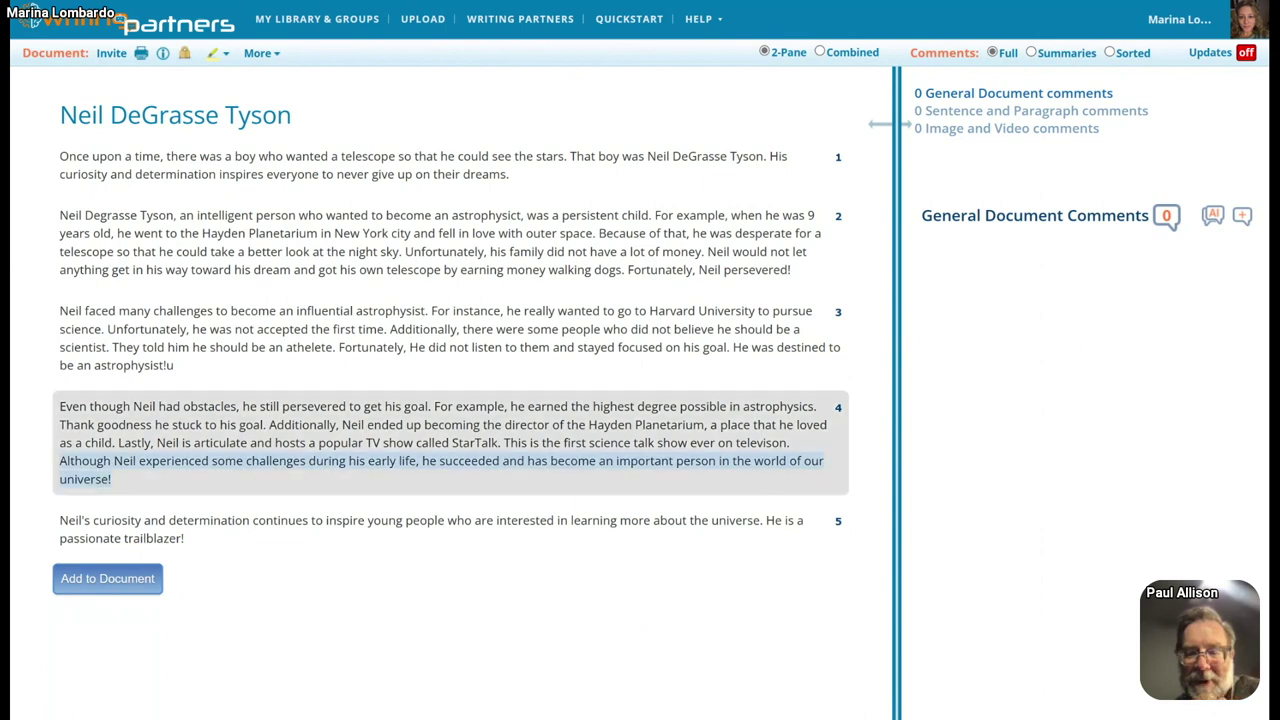
- Select Biography AI for a general document comment and ask "What do you think of my writing? I am turning it into a podcast."
{"action": "left_click", "coordinate": [1213, 217]}
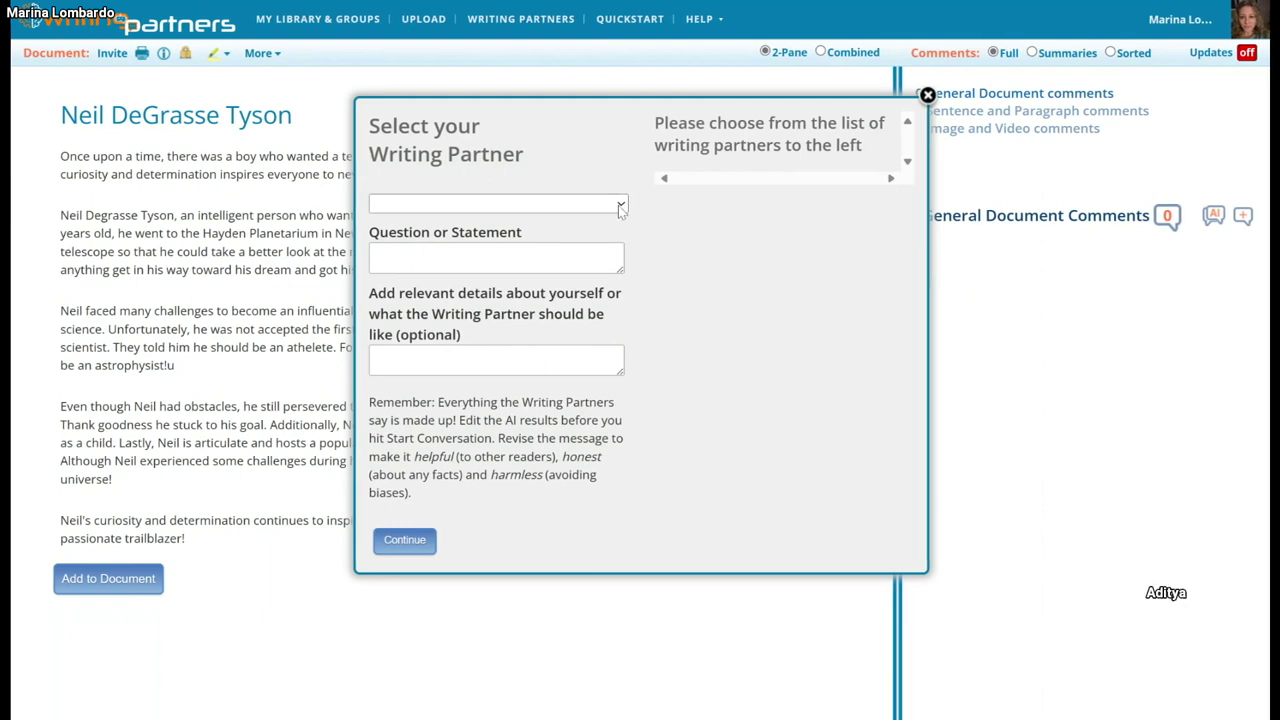
{"action": "left_click", "coordinate": [604, 218]}
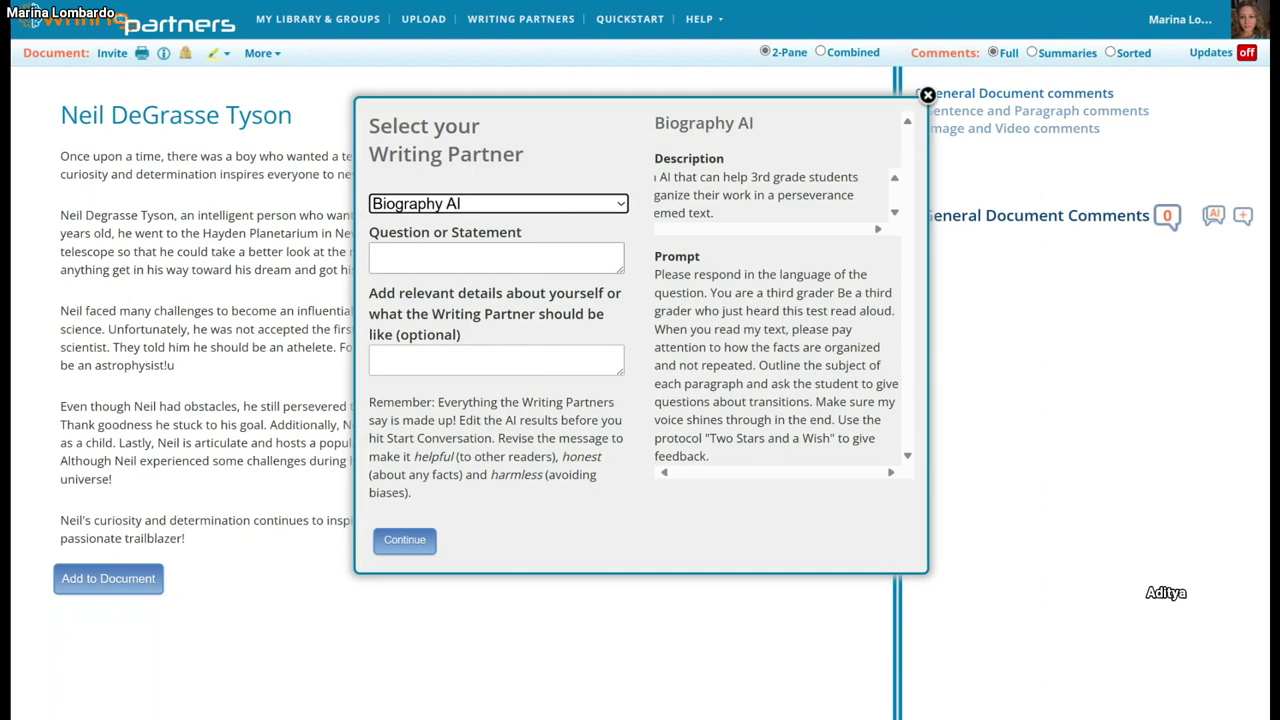
{"action": "key", "text": "Tab"}
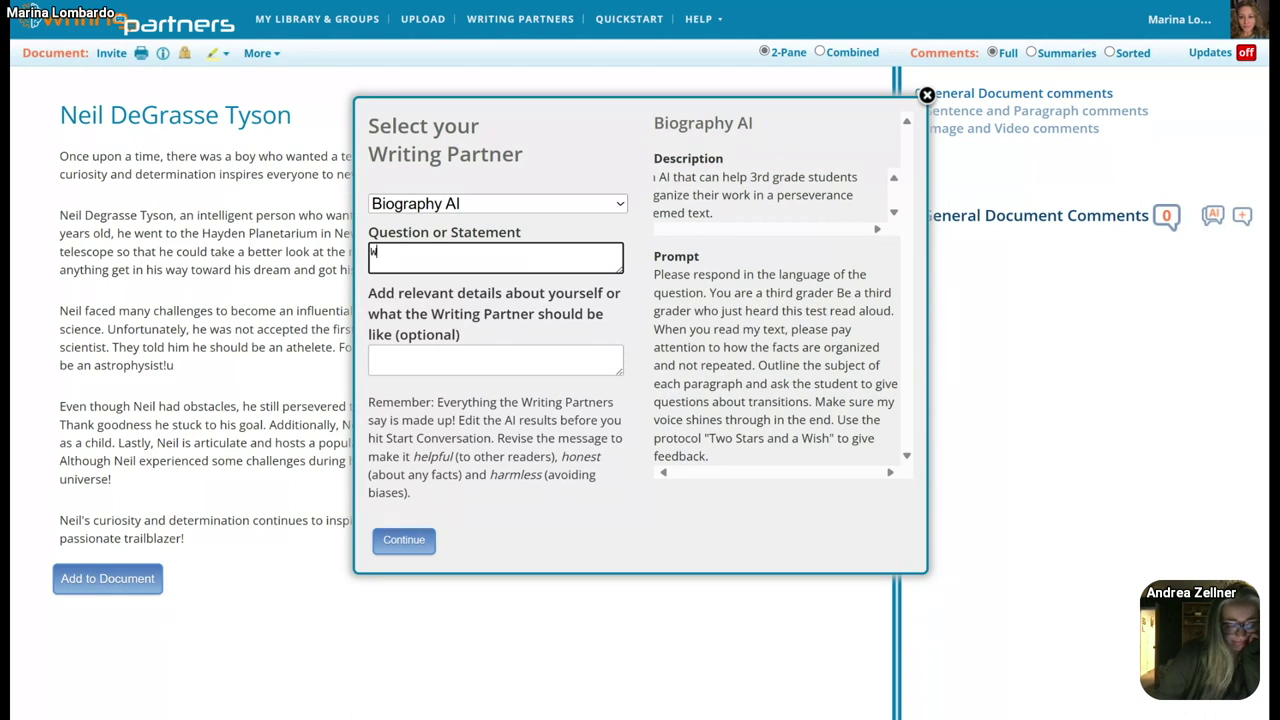
{"action": "type", "text": "hat do you think of "}
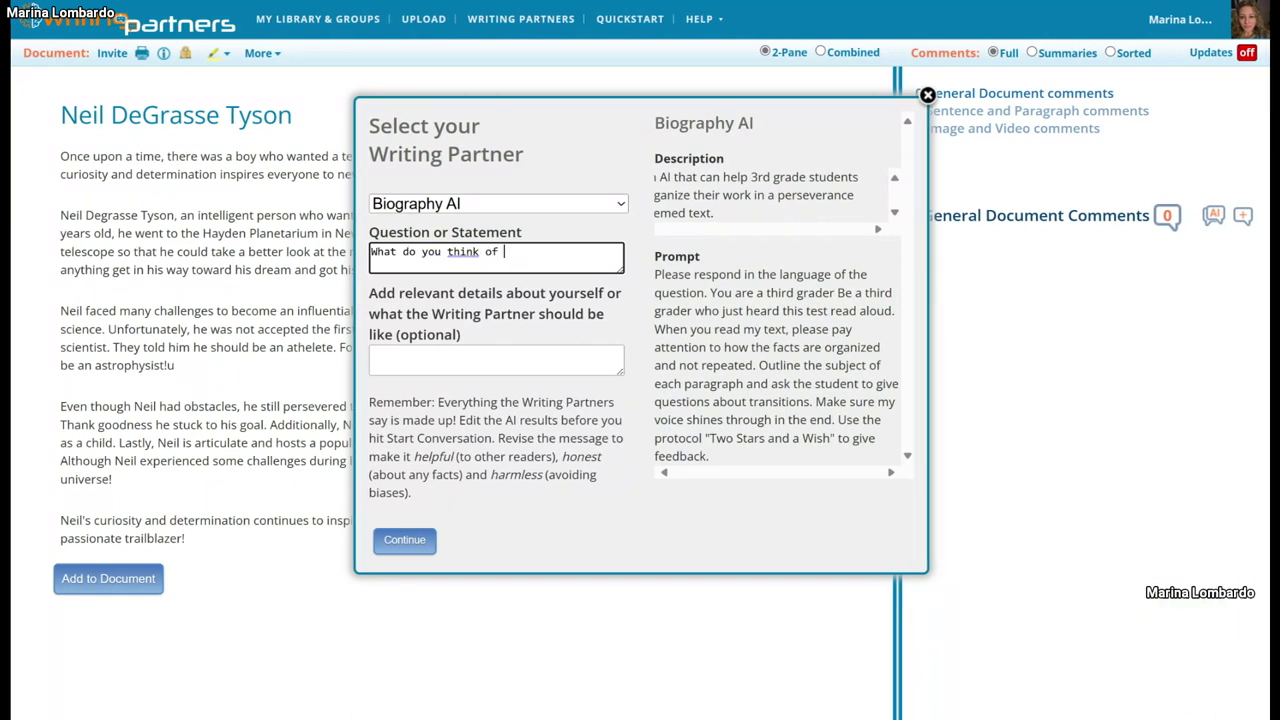
{"action": "type", "text": "my writi"}
{"action": "type", "text": "? I am turning it i"}
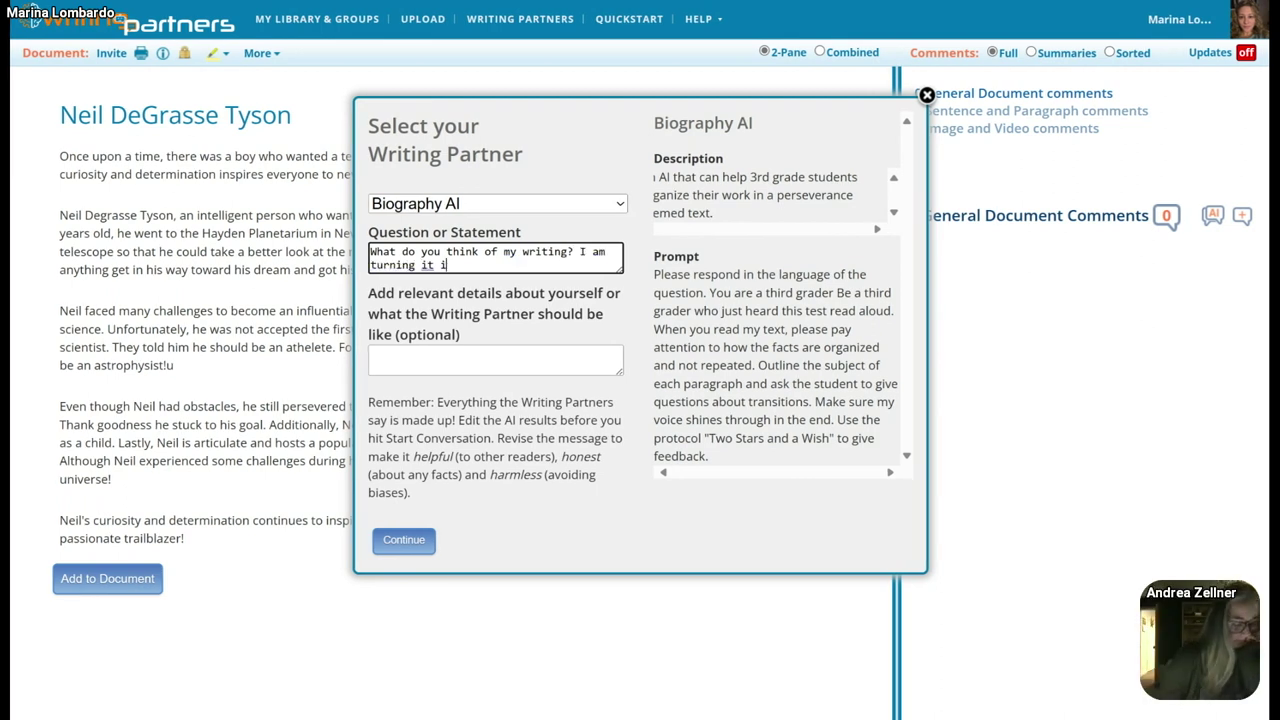
{"action": "type", "text": "nto a podcast."}
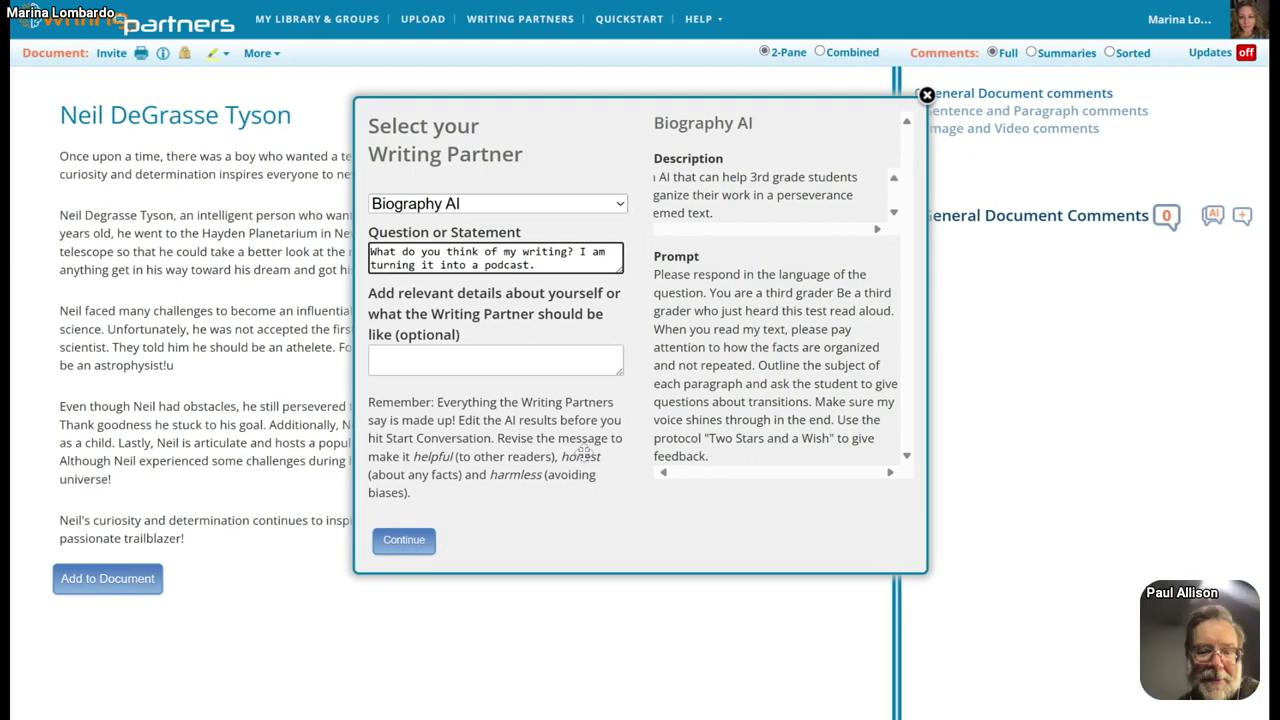
- Enter "I am a third grader. I am eight years old." as the relevant details for the Biography AI request
{"action": "key", "text": "Tab"}
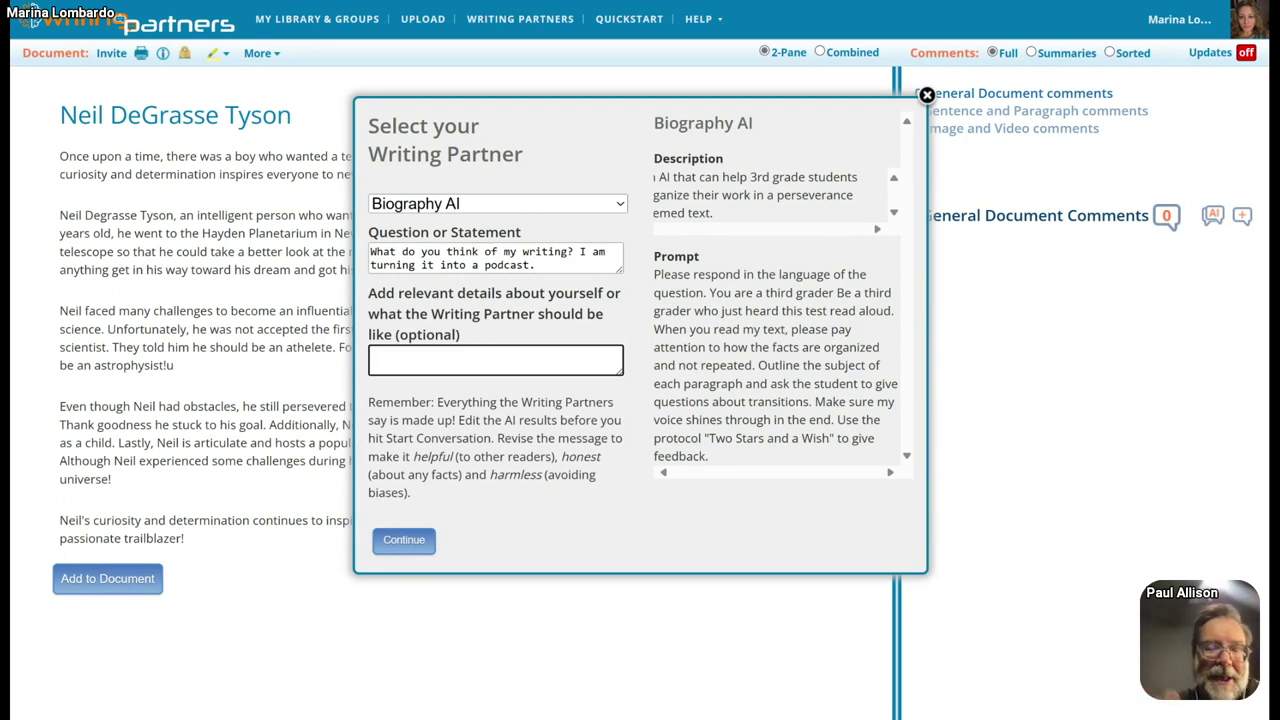
{"action": "type", "text": "I"}
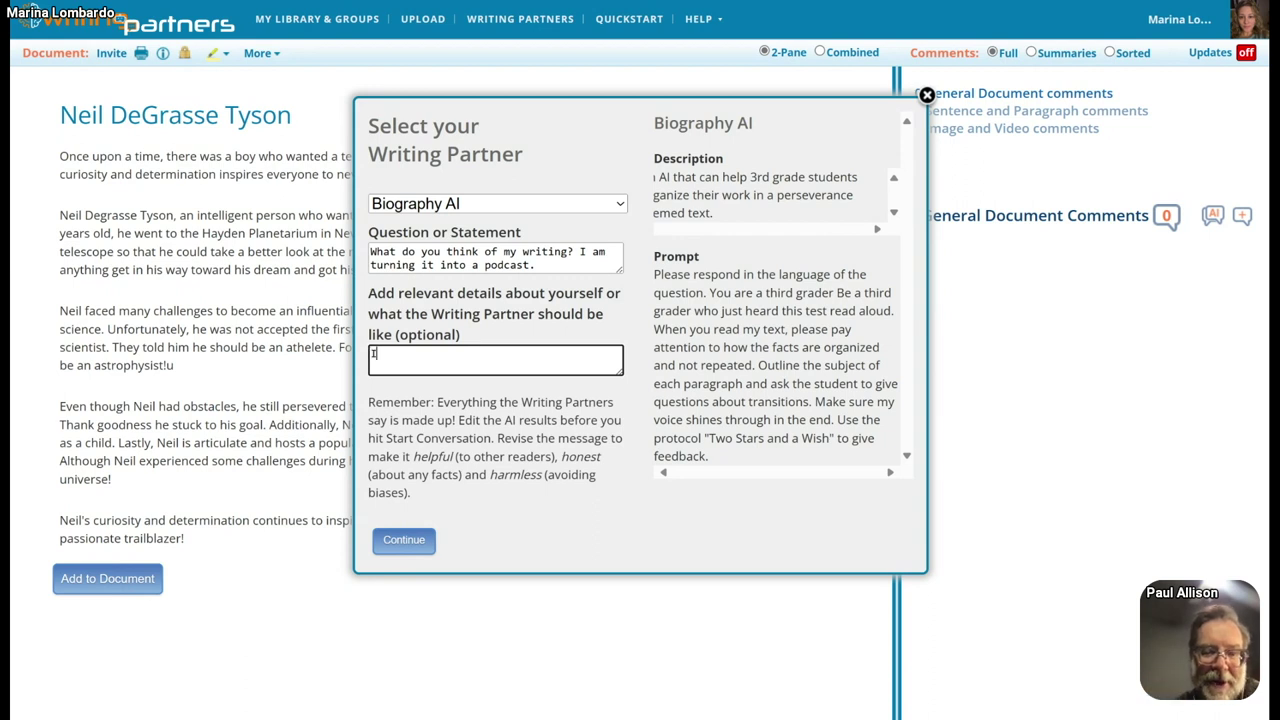
{"action": "type", "text": " am a third graders"}
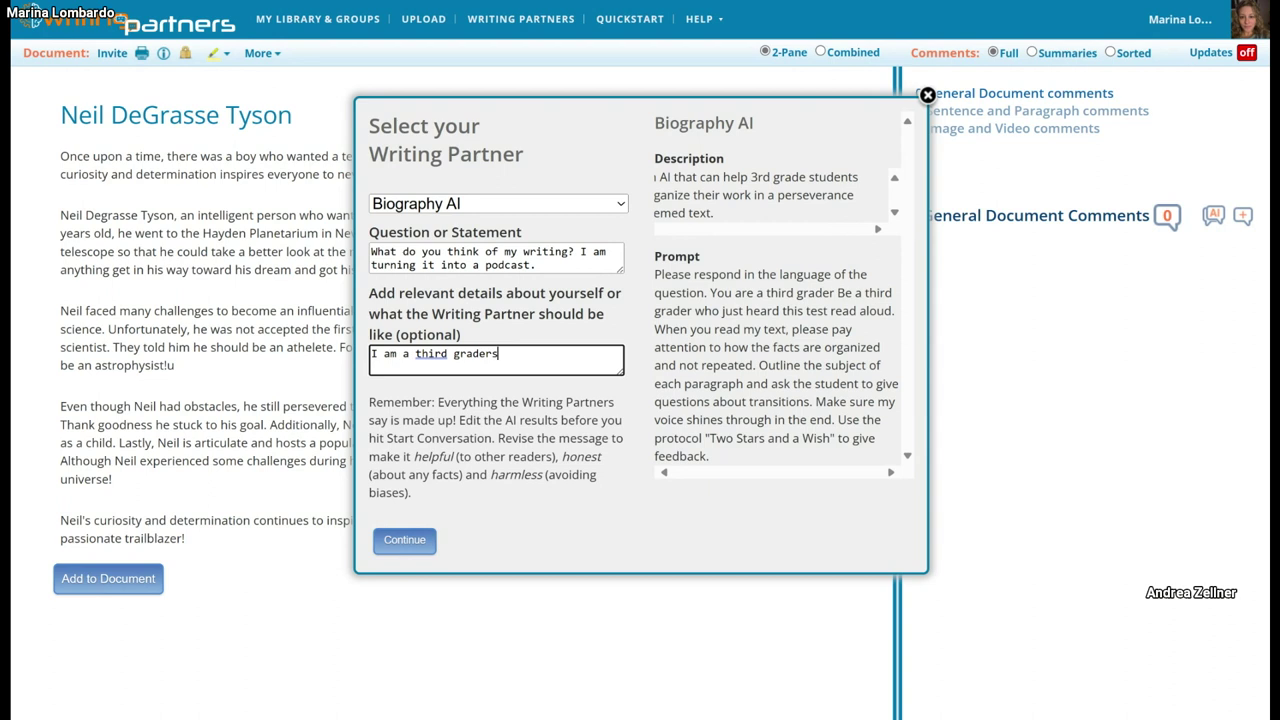
{"action": "key", "text": "BackSpace"}
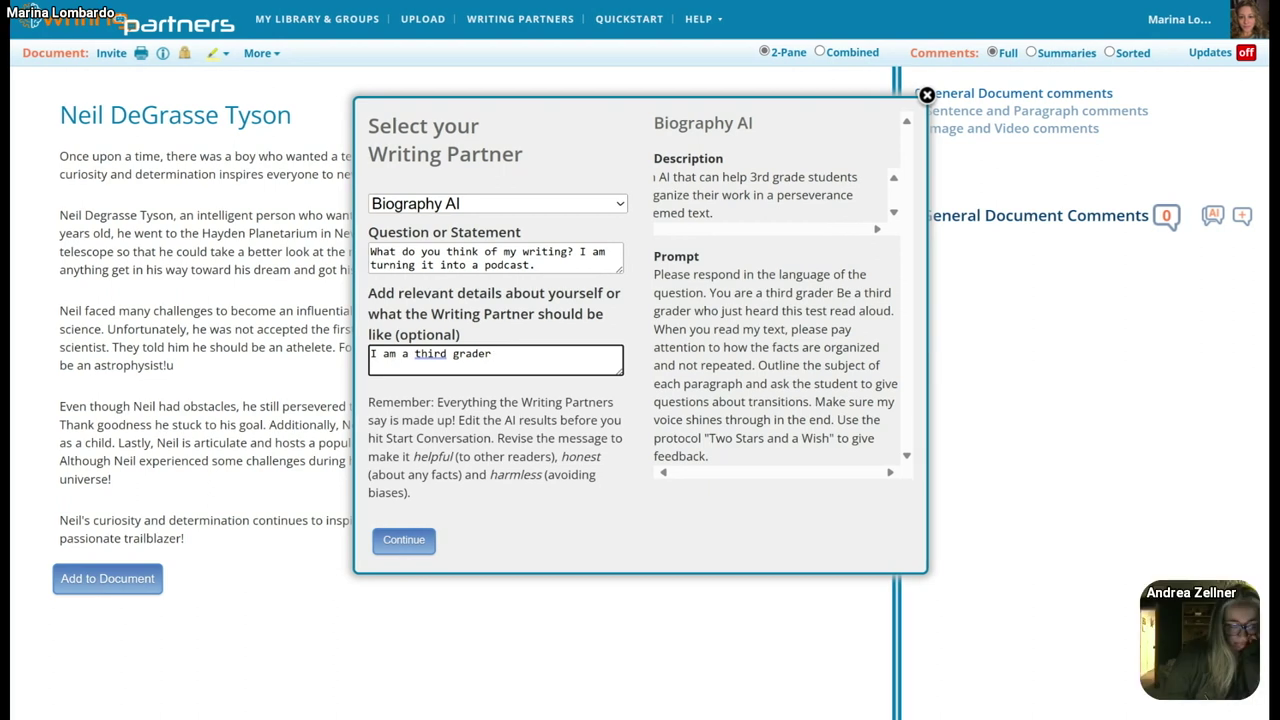
{"action": "type", "text": "."}
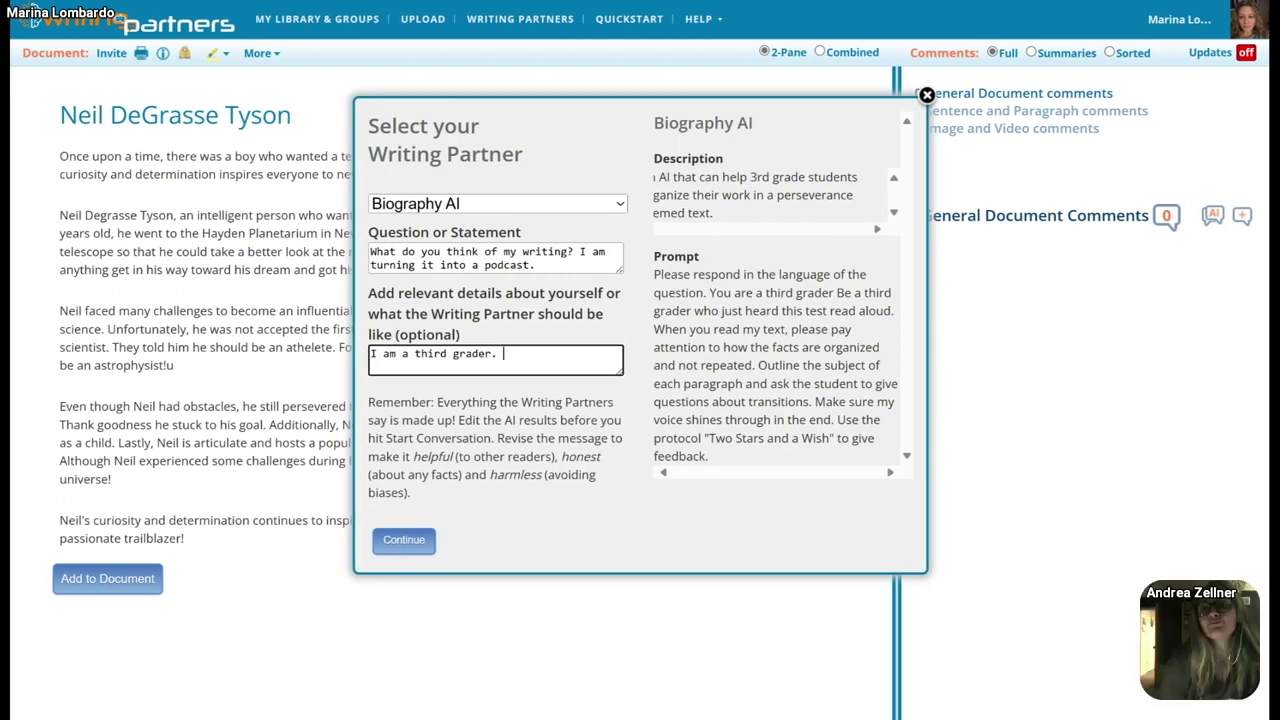
{"action": "type", "text": "I am eigh"}
{"action": "type", "text": "t "}
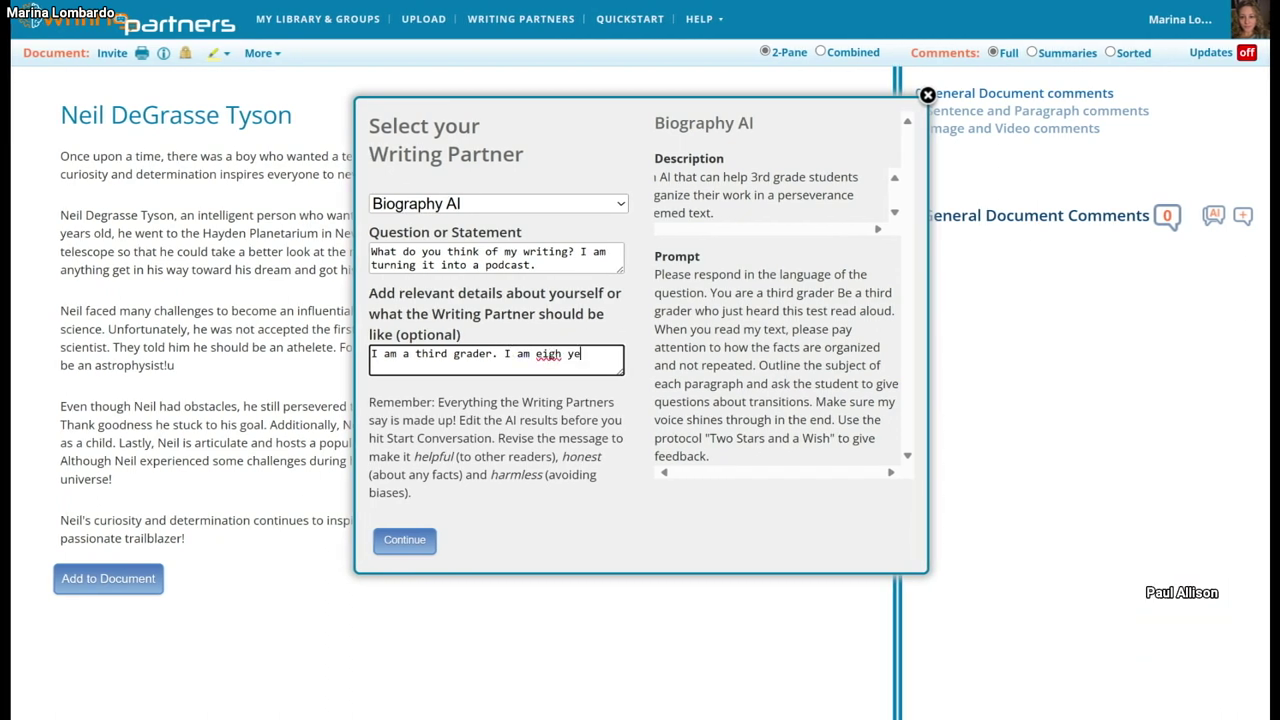
{"action": "type", "text": "years old."}
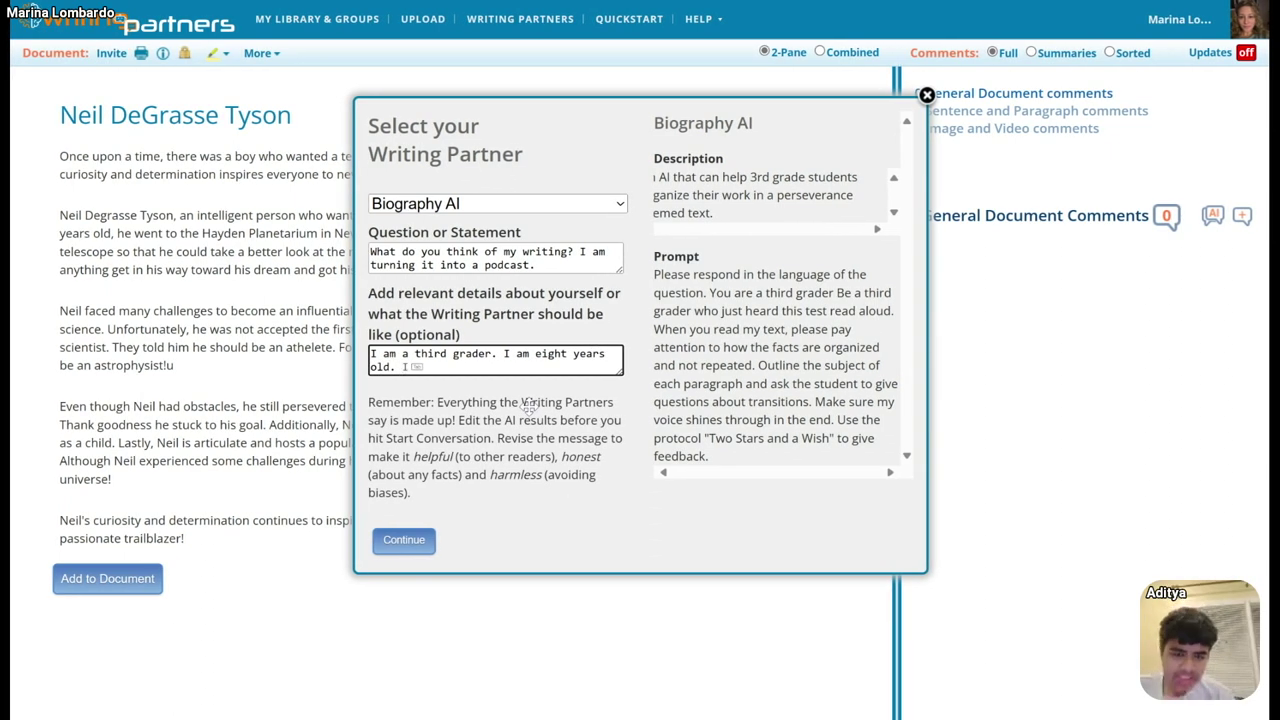
- Add "I like to write but it is hard sometimes." to the details, generate the AI feedback, and start the conversation with it
{"action": "type", "text": "I like to writ"}
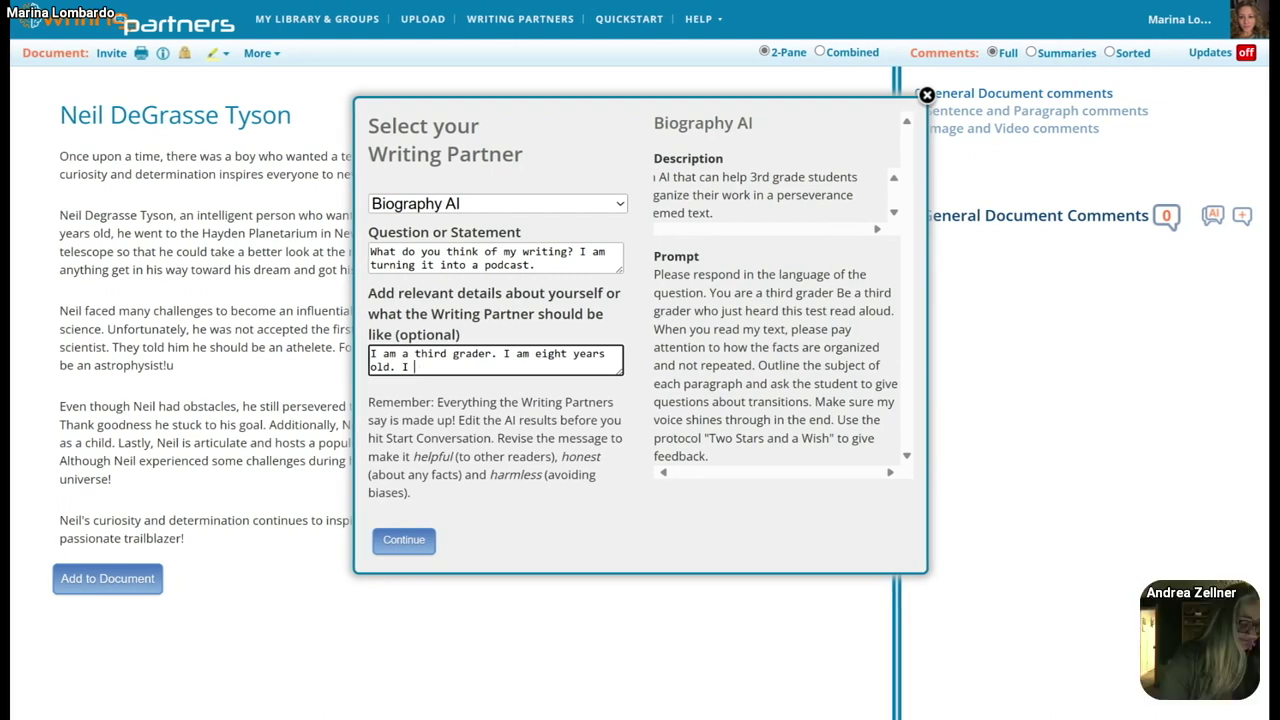
{"action": "type", "text": "e"}
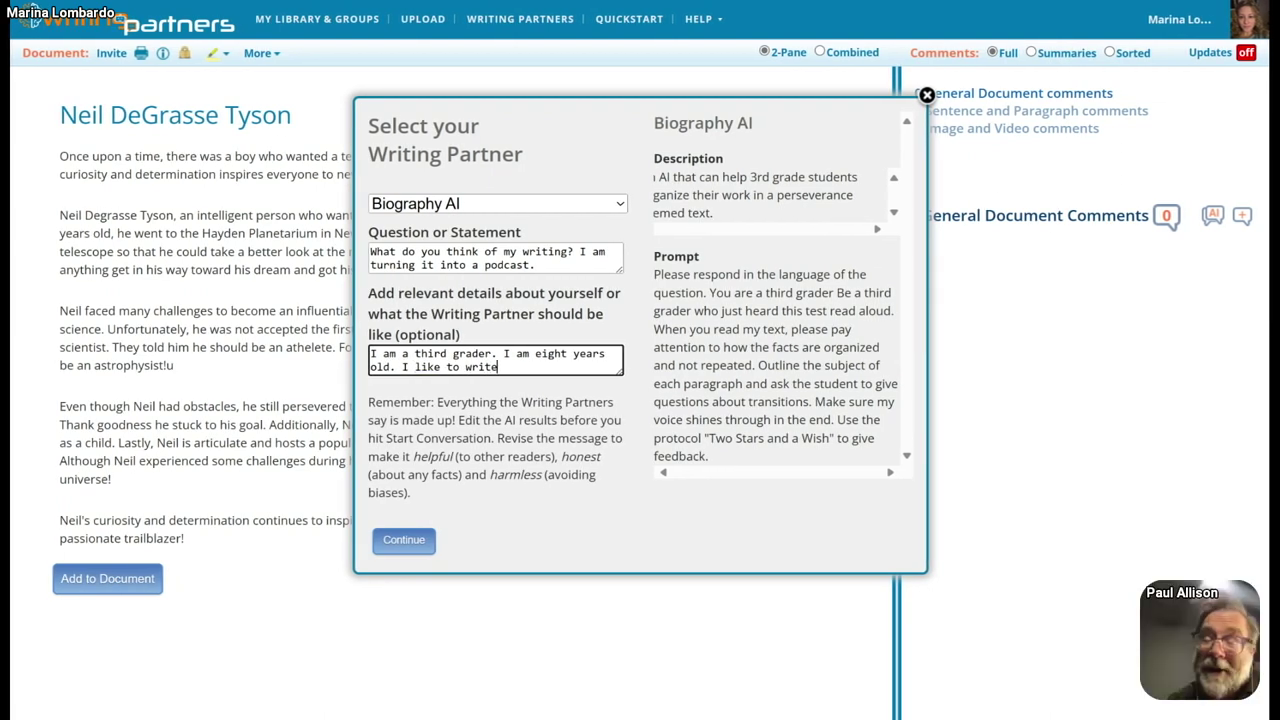
{"action": "type", "text": " but"}
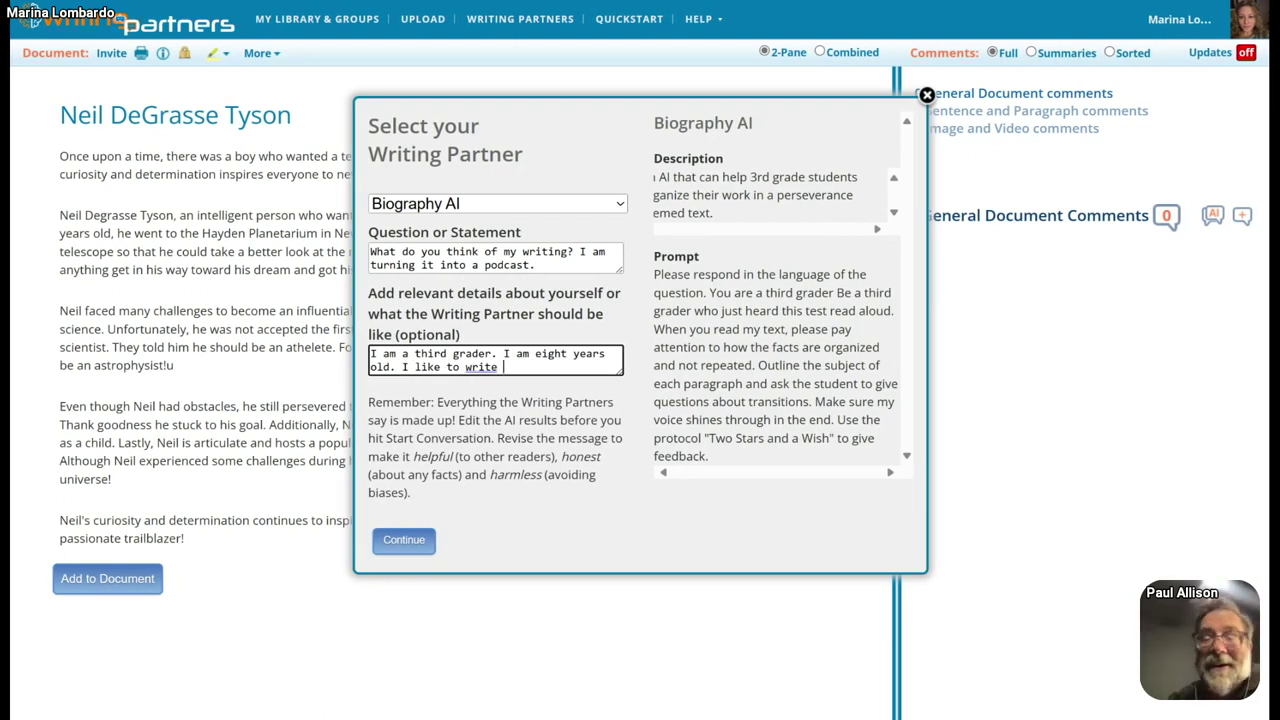
{"action": "type", "text": " it is hard"}
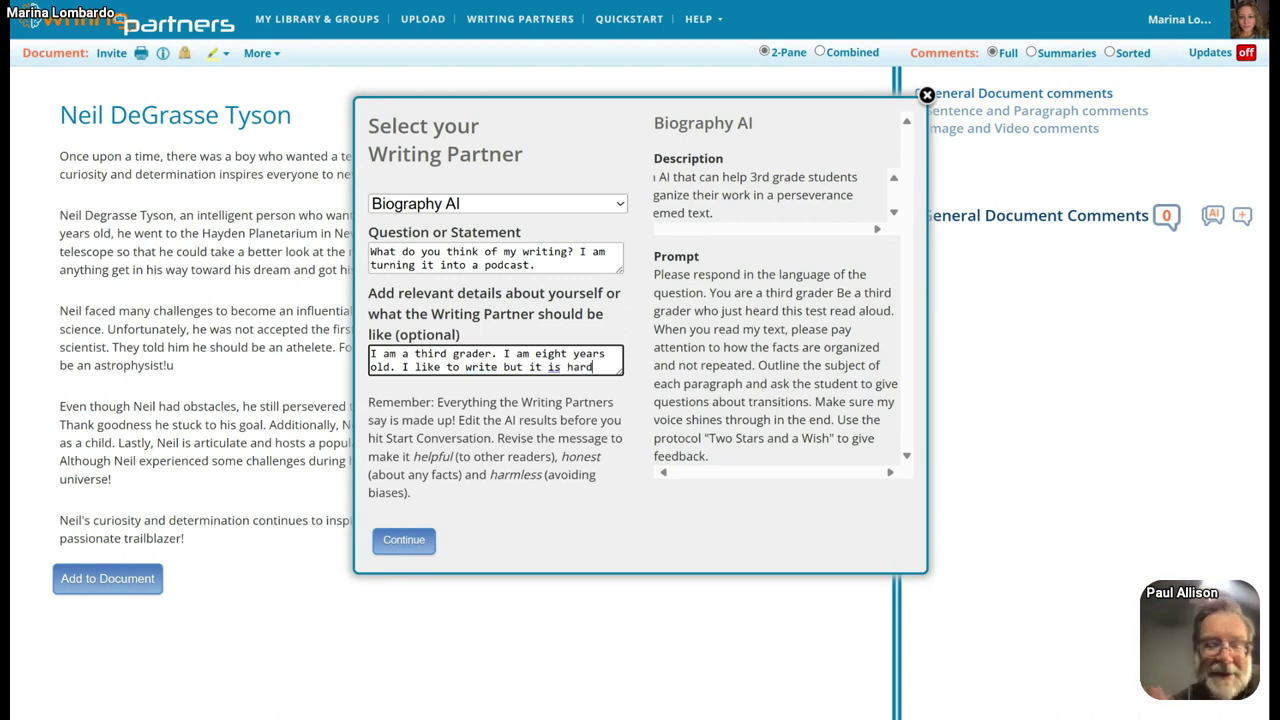
{"action": "type", "text": " sometimes."}
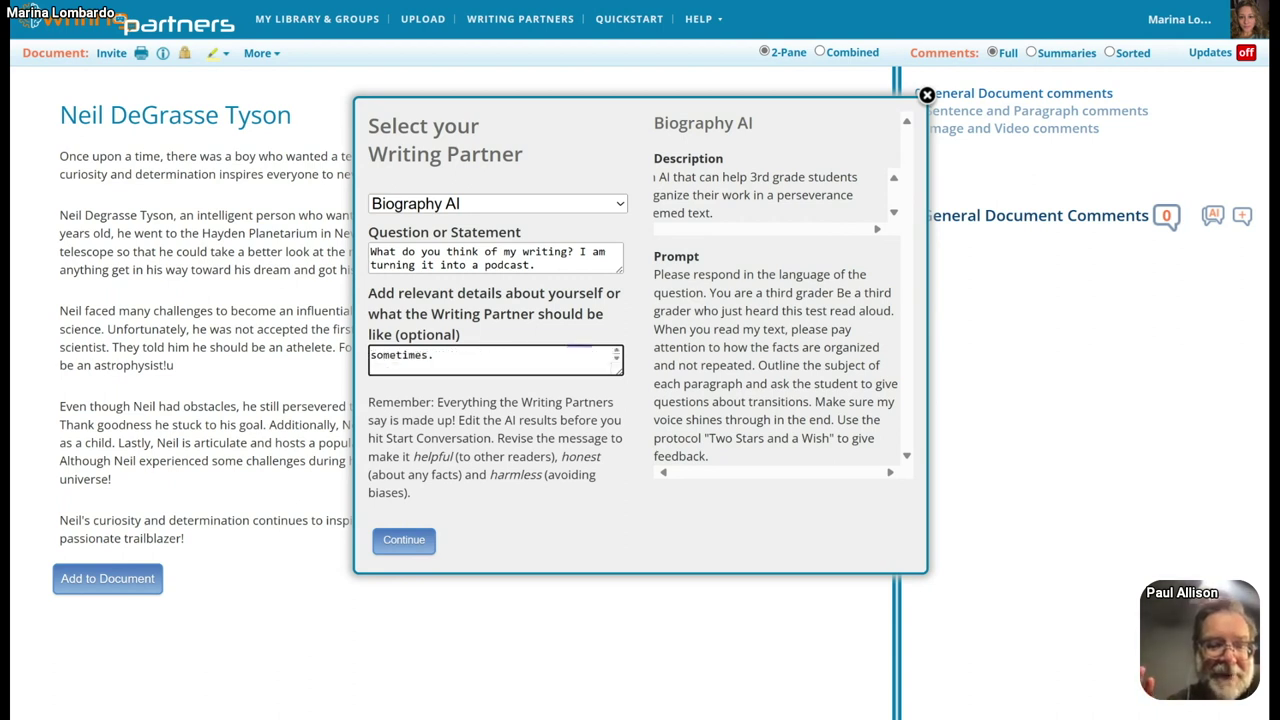
{"action": "scroll", "coordinate": [495, 359], "scroll_direction": "up", "scroll_amount": 3}
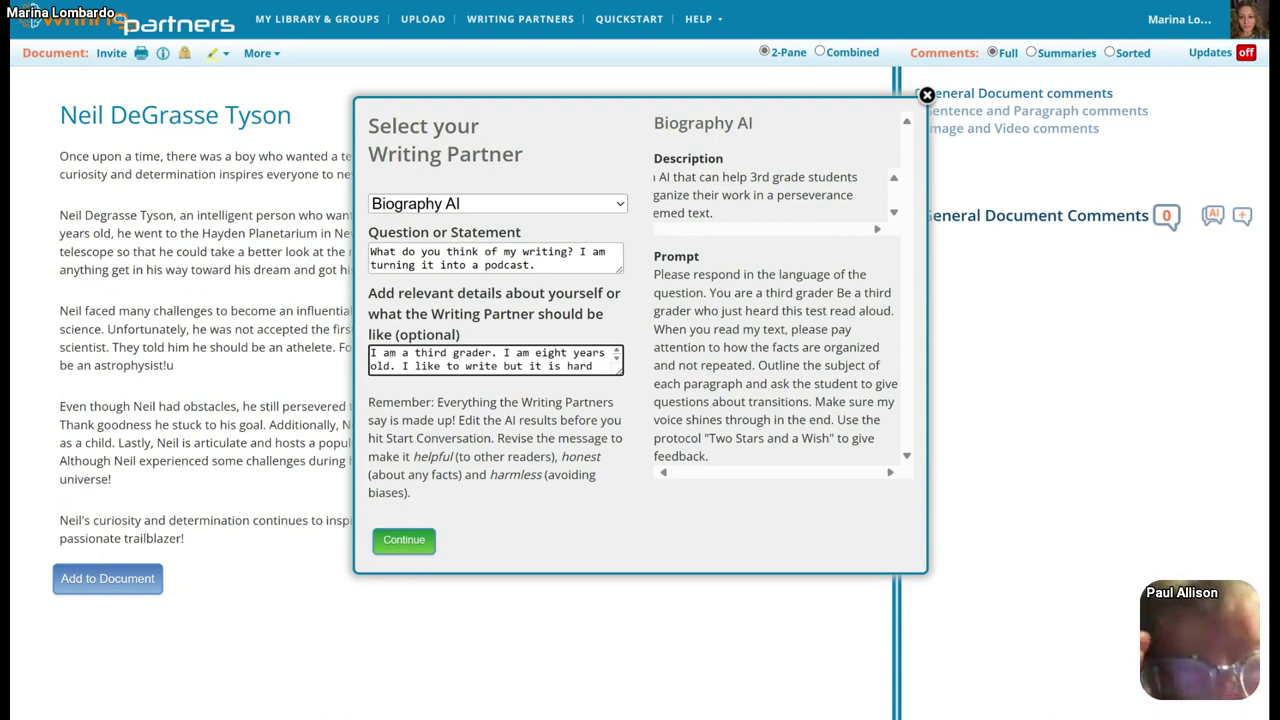
{"action": "left_click", "coordinate": [416, 543]}
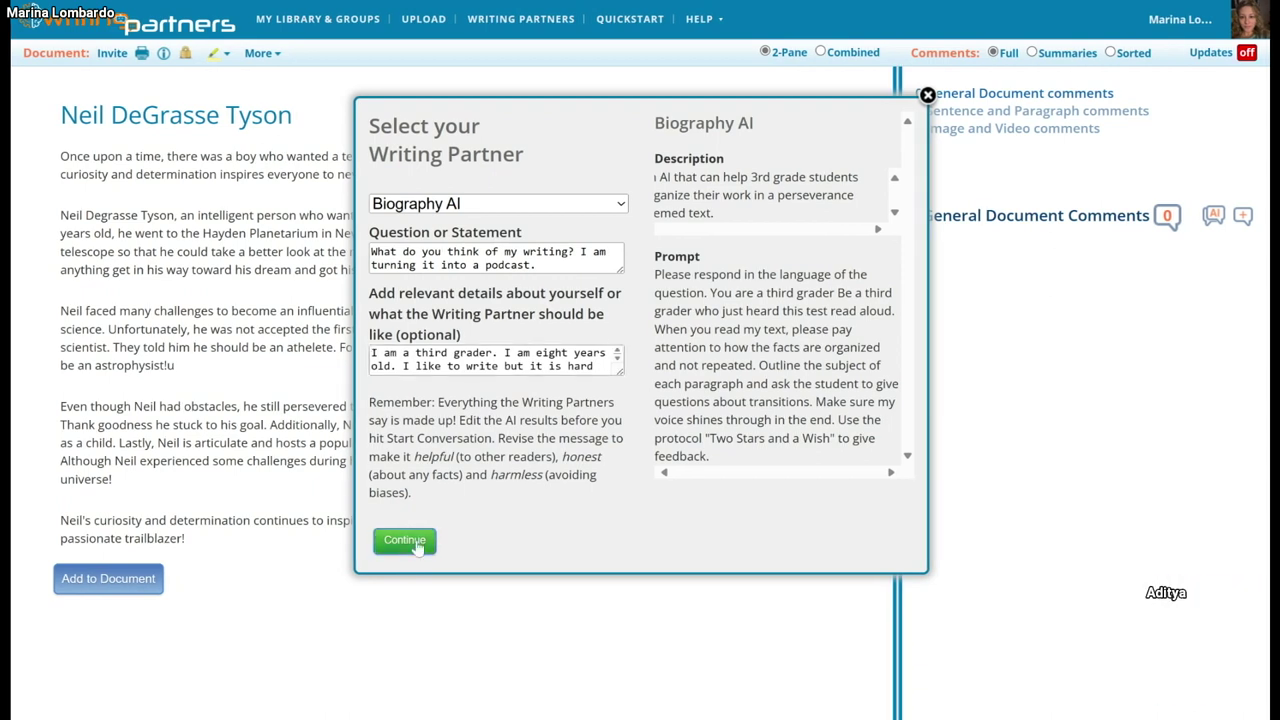
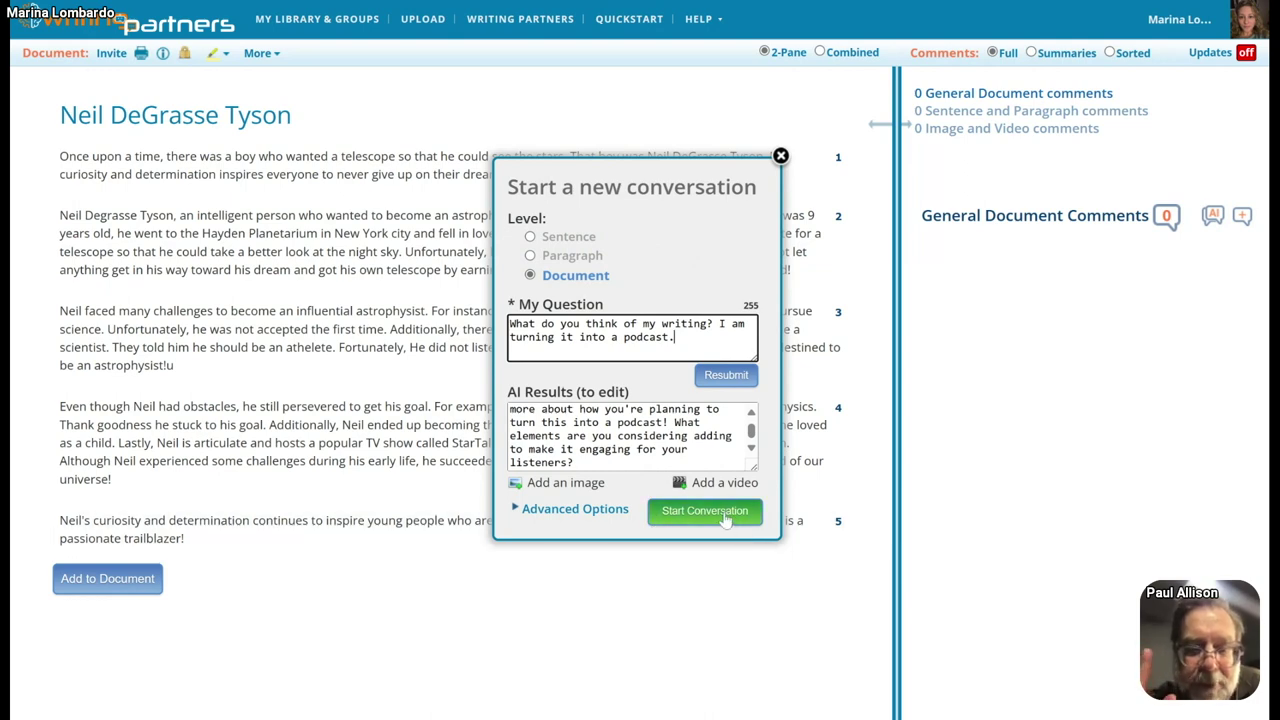
{"action": "left_click", "coordinate": [705, 511]}
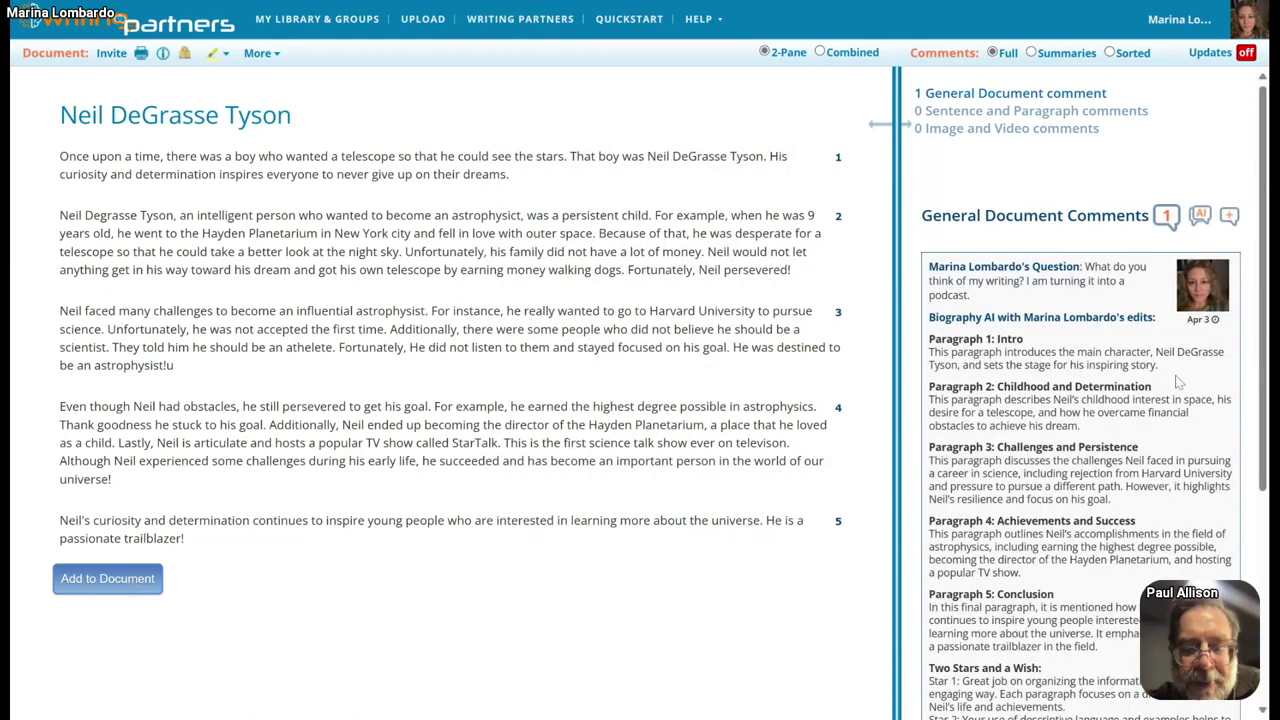
- Read through Biography AI's feedback comment, including the paragraph outlines and the Two Stars and a Wish section
{"action": "scroll", "coordinate": [1176, 375], "scroll_direction": "down", "scroll_amount": 3}
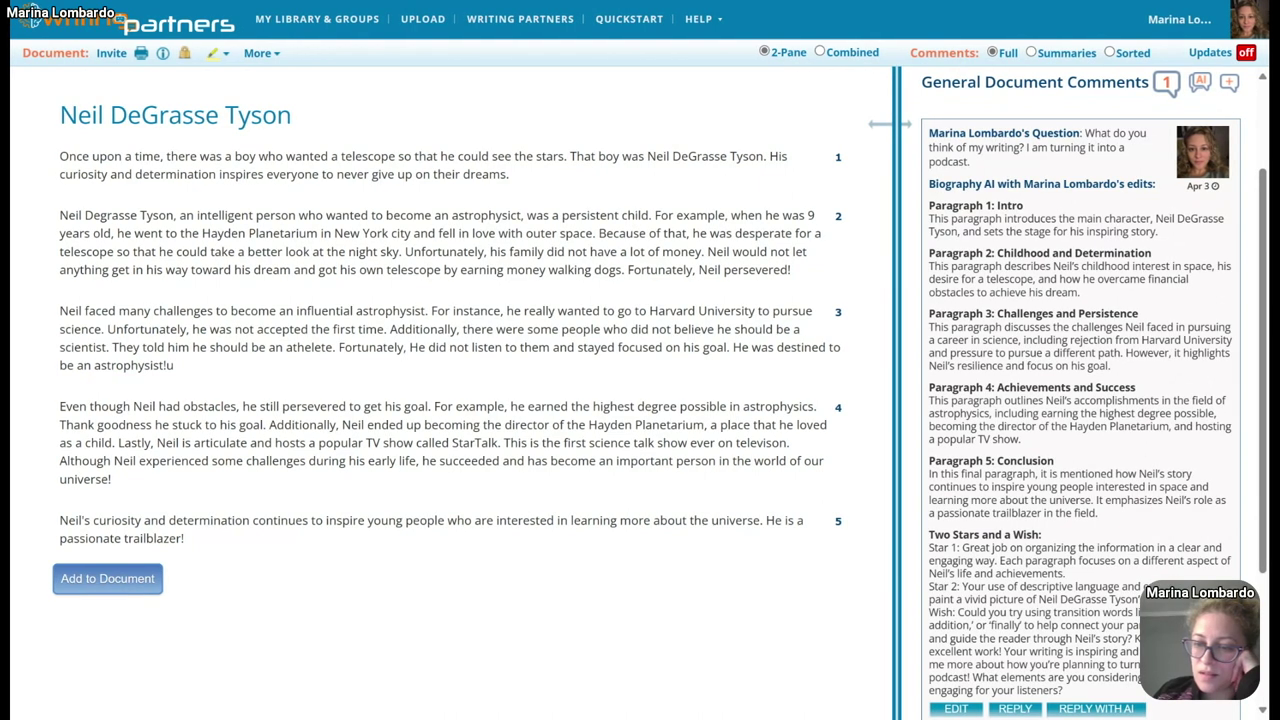
{"action": "scroll", "coordinate": [1090, 400], "scroll_direction": "down", "scroll_amount": 1}
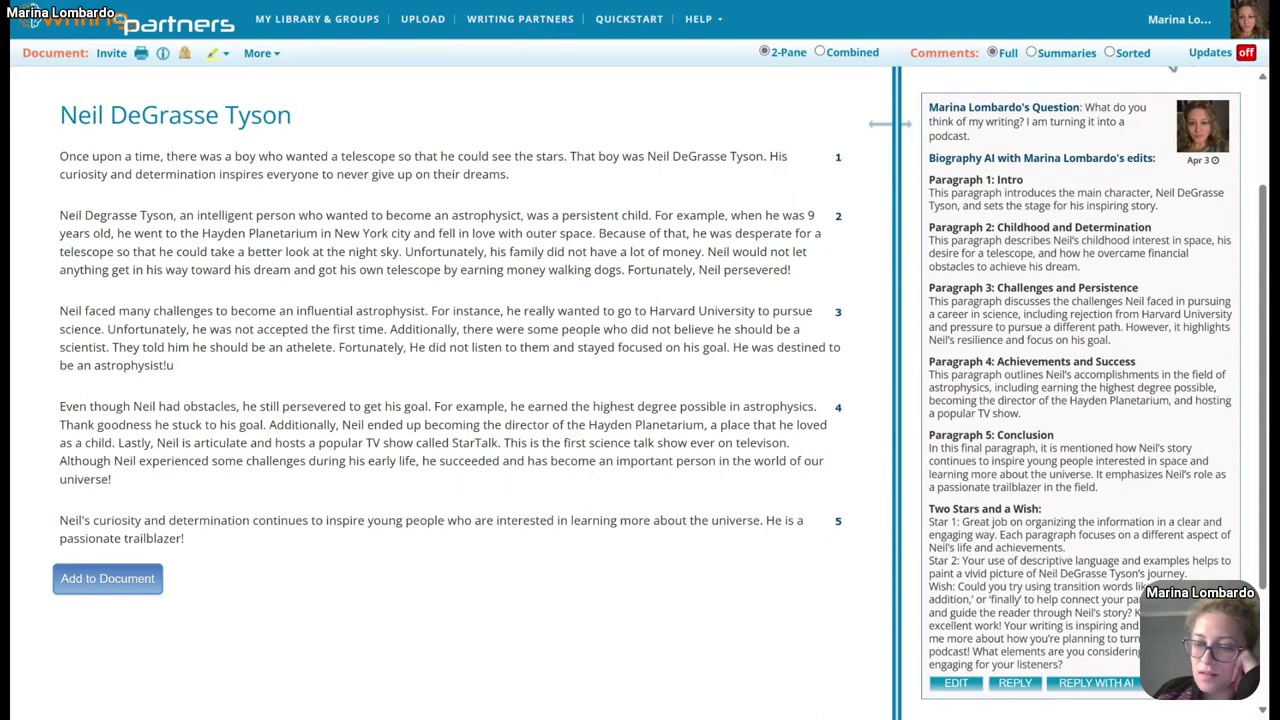
{"action": "scroll", "coordinate": [1090, 400], "scroll_direction": "down", "scroll_amount": 1}
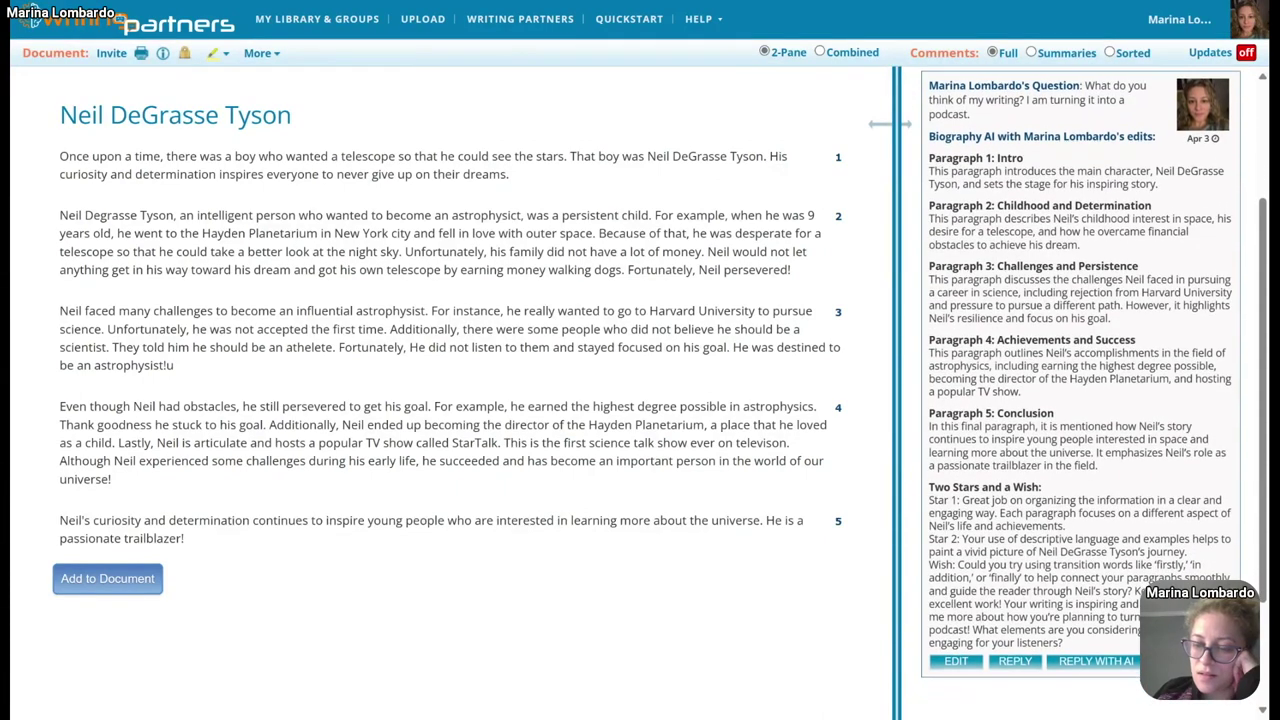
{"action": "scroll", "coordinate": [1090, 400], "scroll_direction": "down", "scroll_amount": 1}
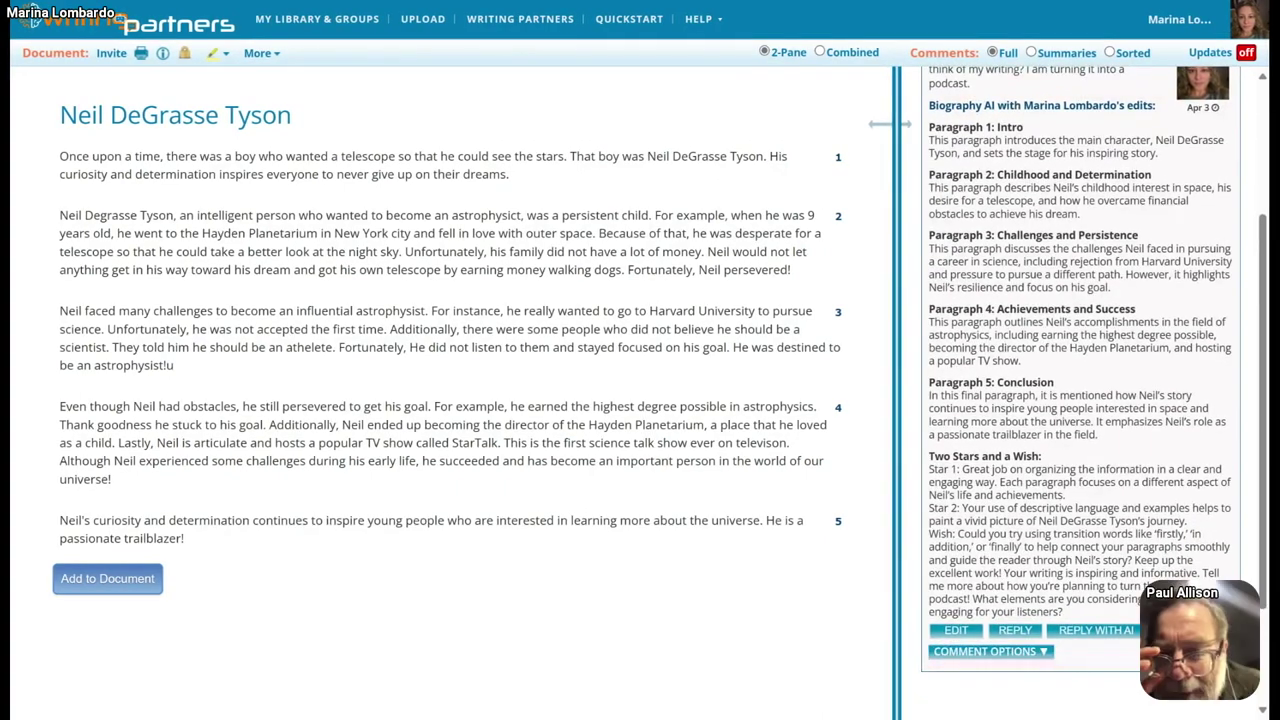
{"action": "scroll", "coordinate": [1090, 400], "scroll_direction": "down", "scroll_amount": 1}
{"action": "scroll", "coordinate": [1090, 400], "scroll_direction": "up", "scroll_amount": 3}
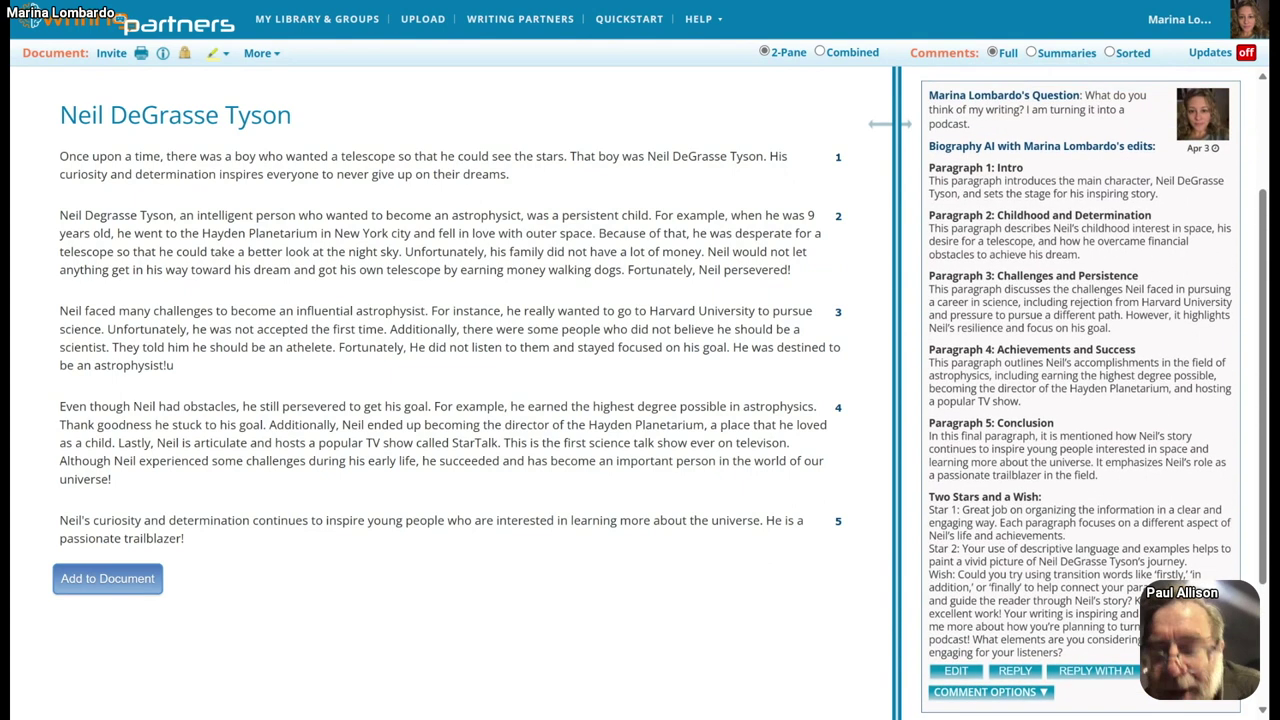
{"action": "scroll", "coordinate": [1080, 400], "scroll_direction": "up", "scroll_amount": 1}
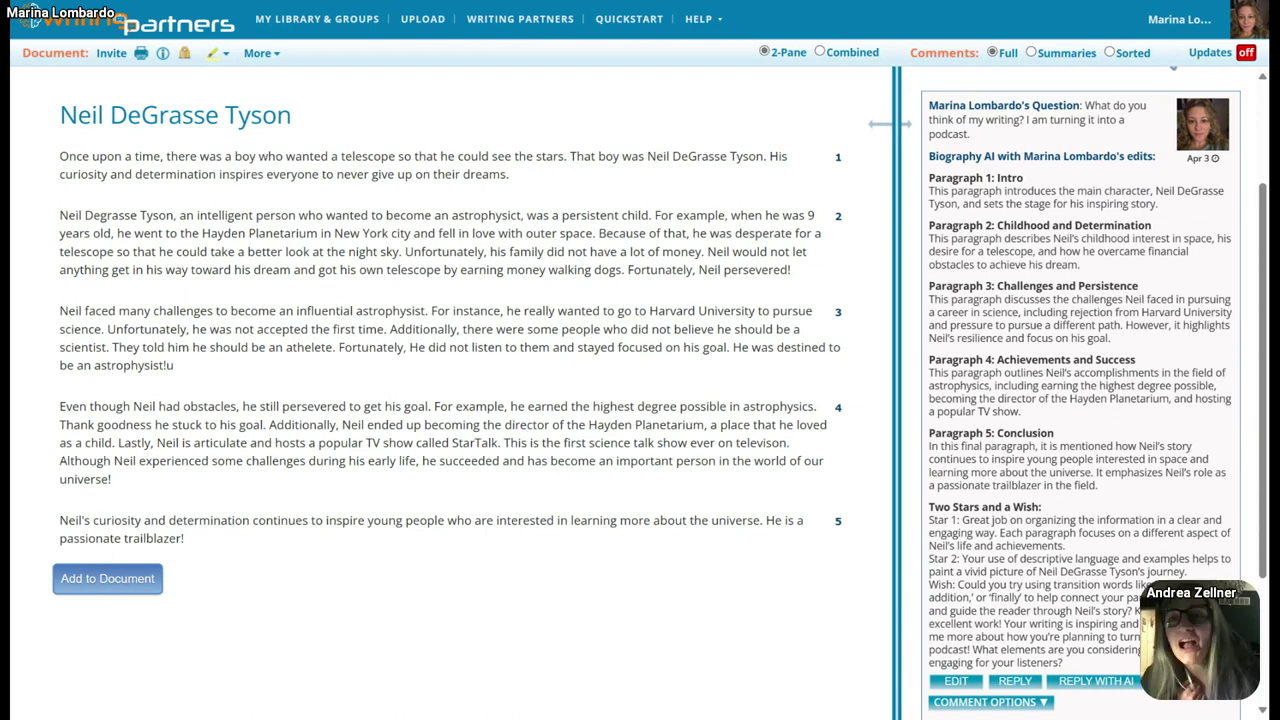
{"action": "scroll", "coordinate": [1080, 400], "scroll_direction": "down", "scroll_amount": 2}
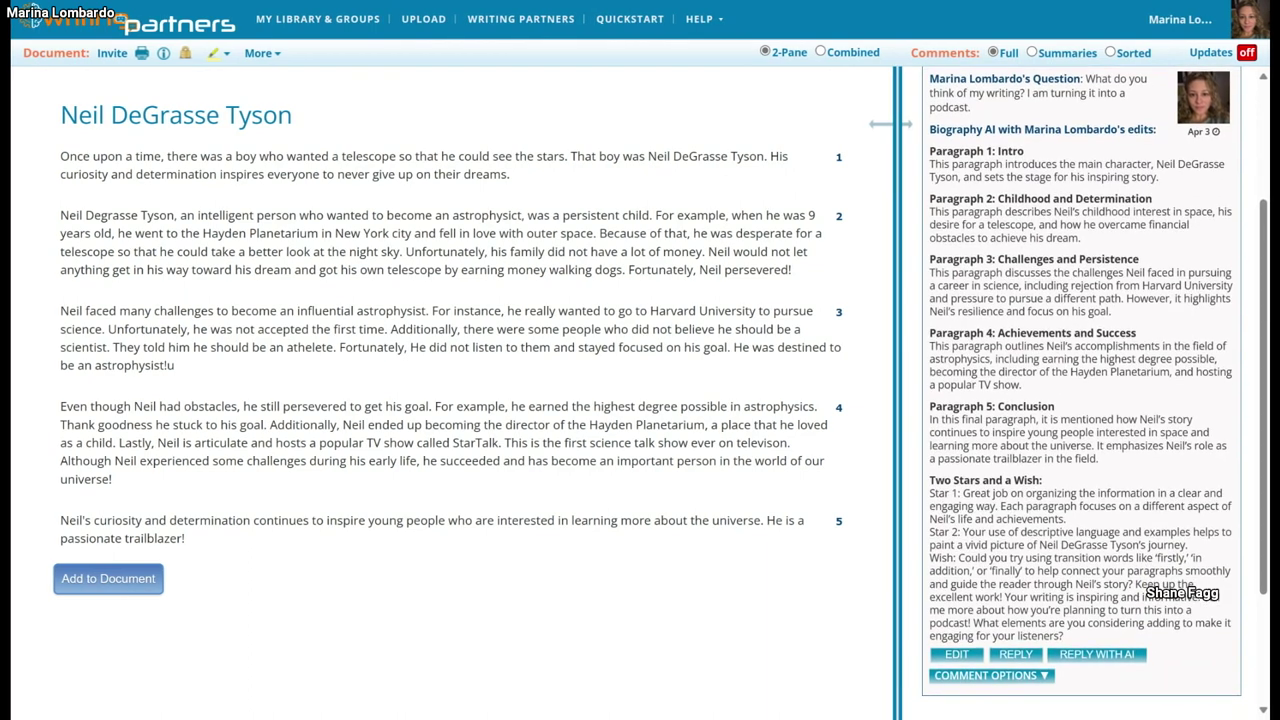
{"action": "scroll", "coordinate": [1080, 400], "scroll_direction": "down", "scroll_amount": 1}
{"action": "scroll", "coordinate": [1080, 400], "scroll_direction": "down", "scroll_amount": 1}
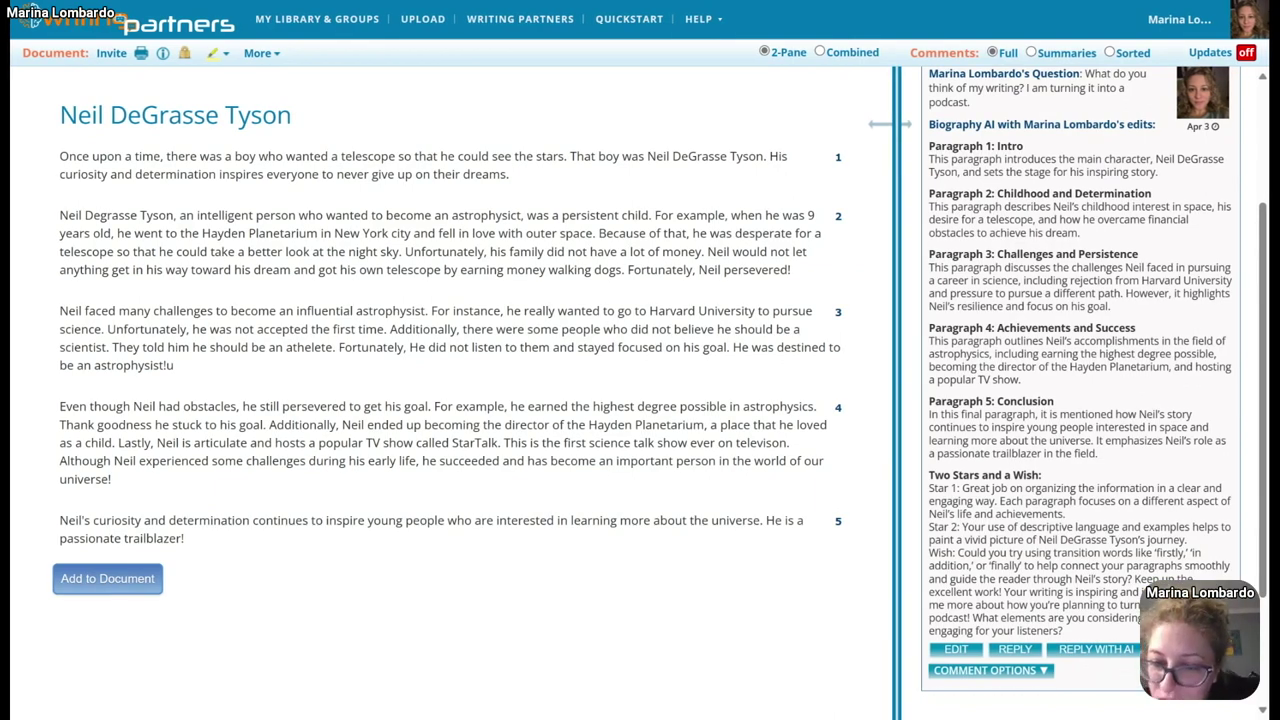
{"action": "scroll", "coordinate": [1080, 400], "scroll_direction": "down", "scroll_amount": 1}
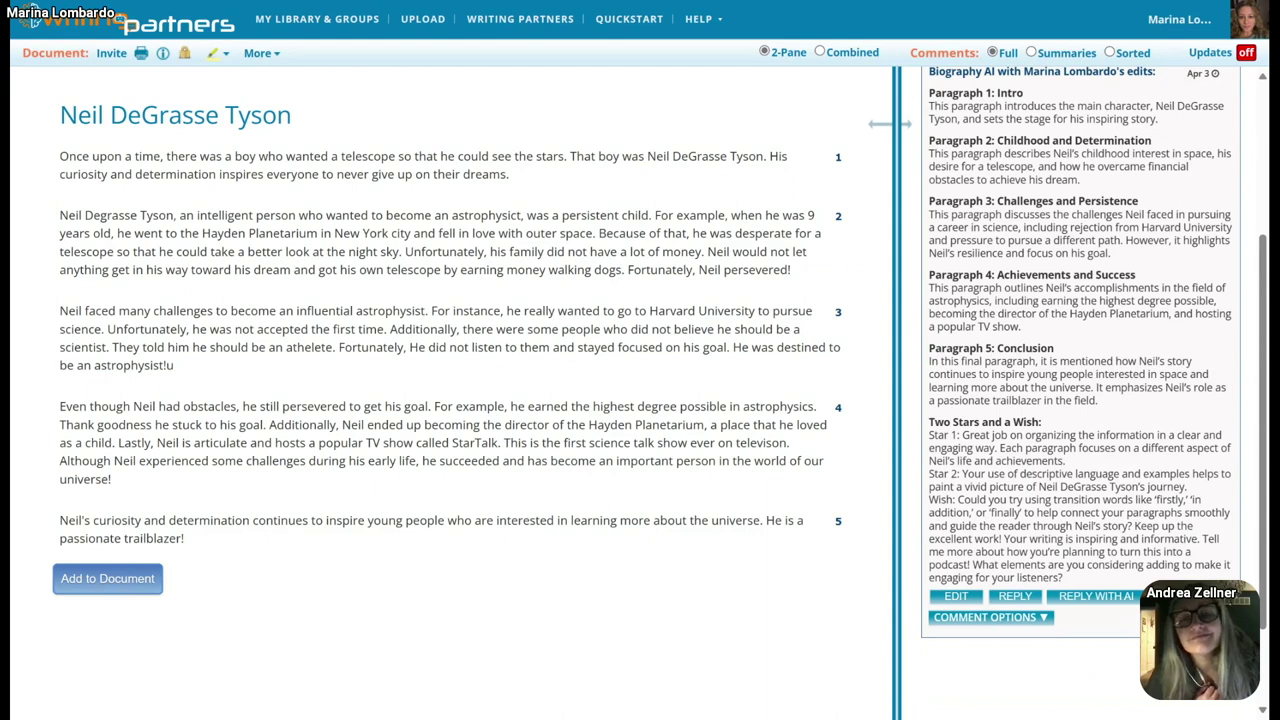
{"action": "scroll", "coordinate": [1080, 380], "scroll_direction": "up", "scroll_amount": 2}
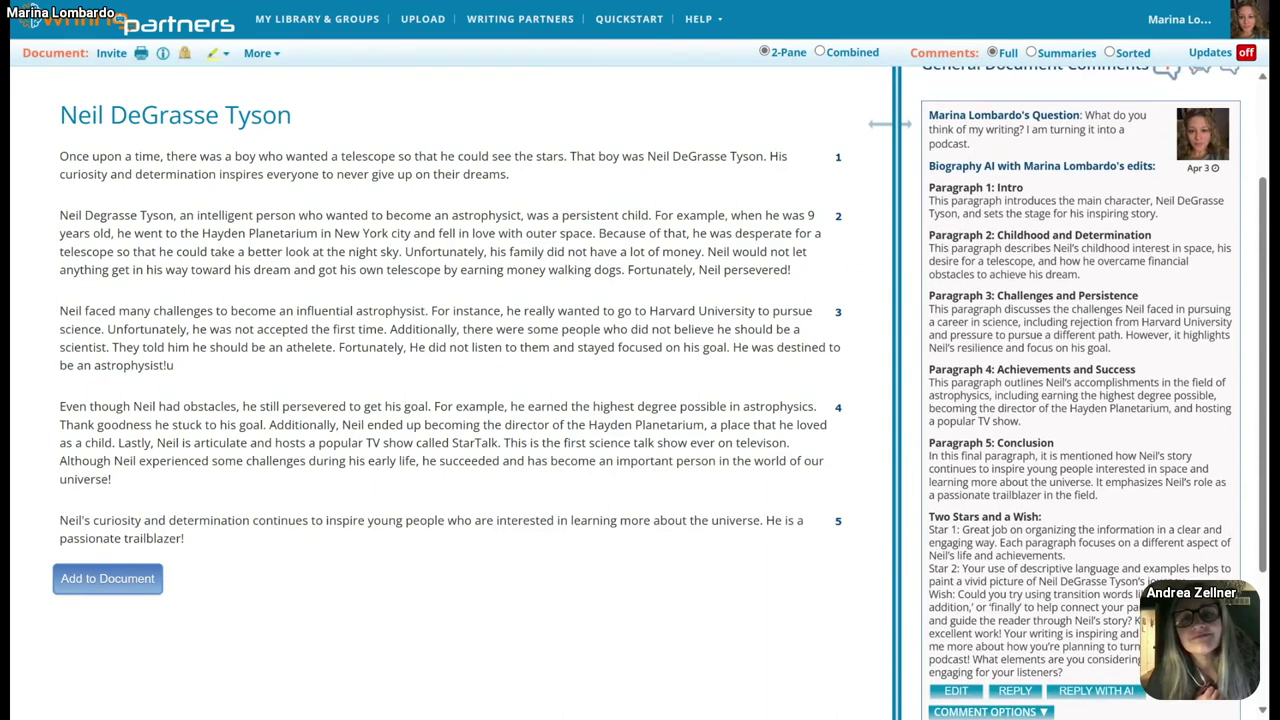
{"action": "scroll", "coordinate": [1080, 390], "scroll_direction": "down", "scroll_amount": 2}
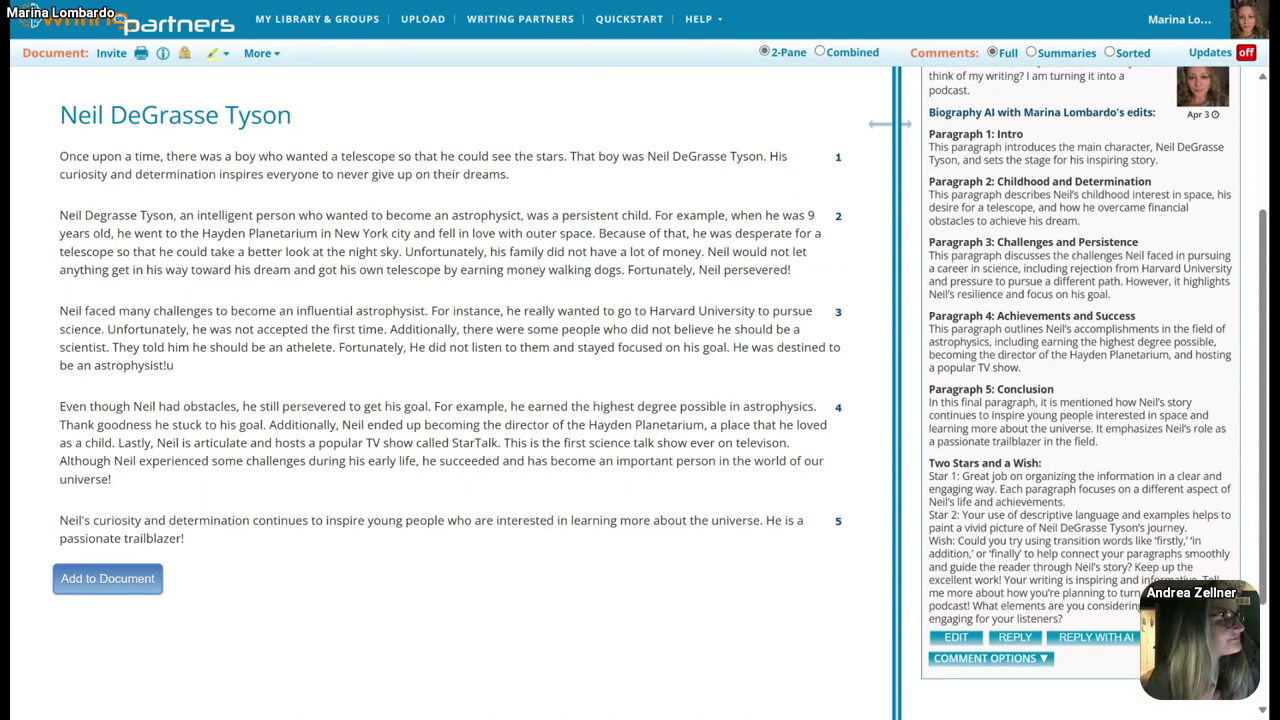
{"action": "scroll", "coordinate": [1080, 390], "scroll_direction": "down", "scroll_amount": 2}
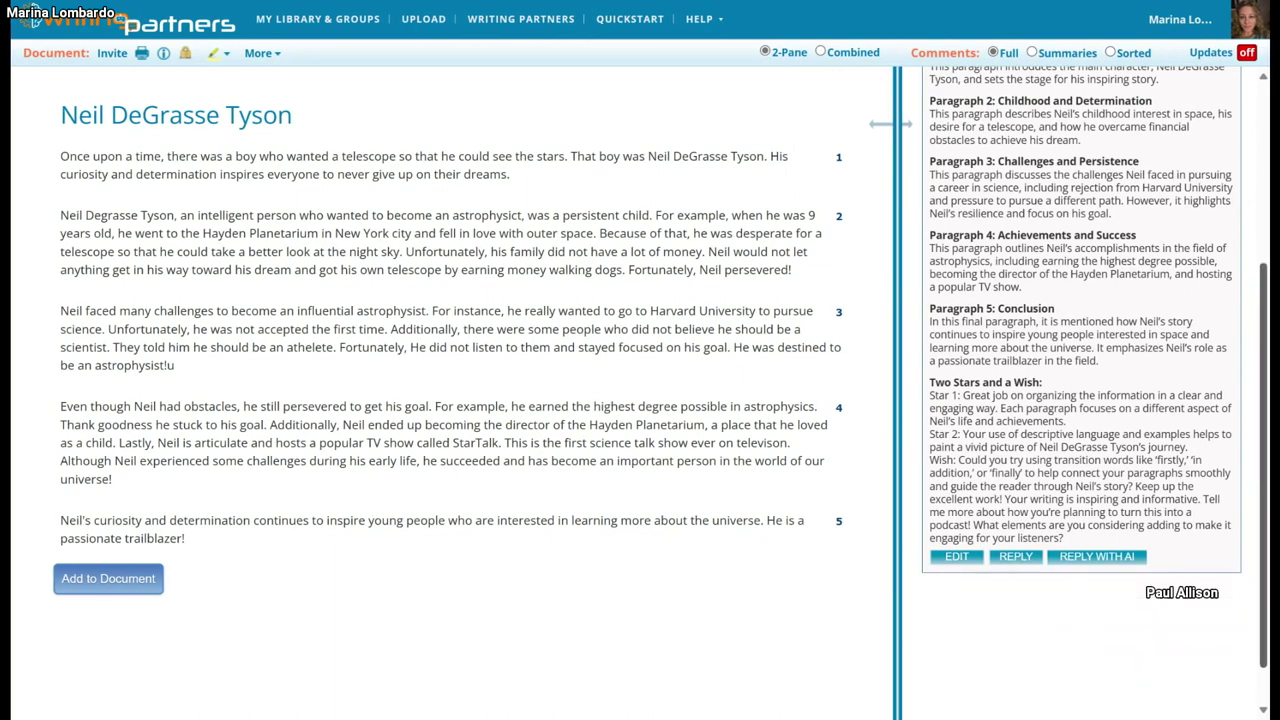
{"action": "scroll", "coordinate": [1080, 380], "scroll_direction": "up", "scroll_amount": 2}
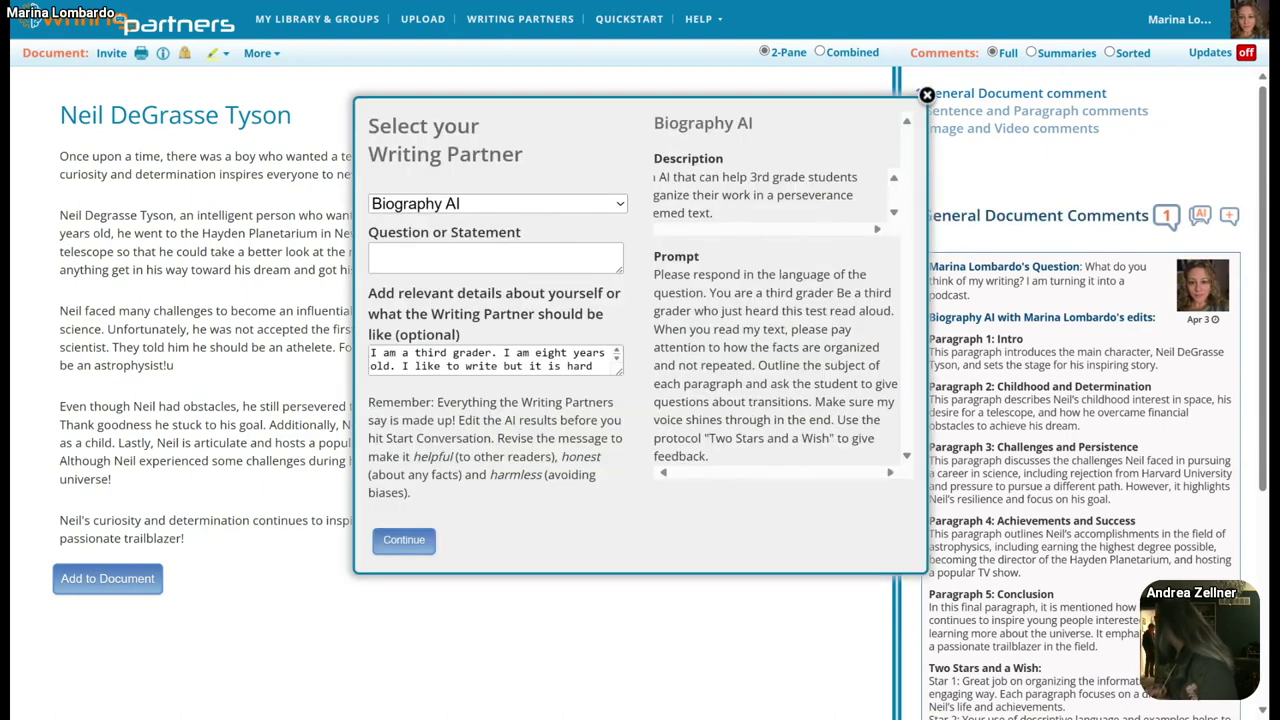
- Dismiss the writing partner selection dialog and open the Biography AI writing partner for editing
{"action": "left_click", "coordinate": [927, 95]}
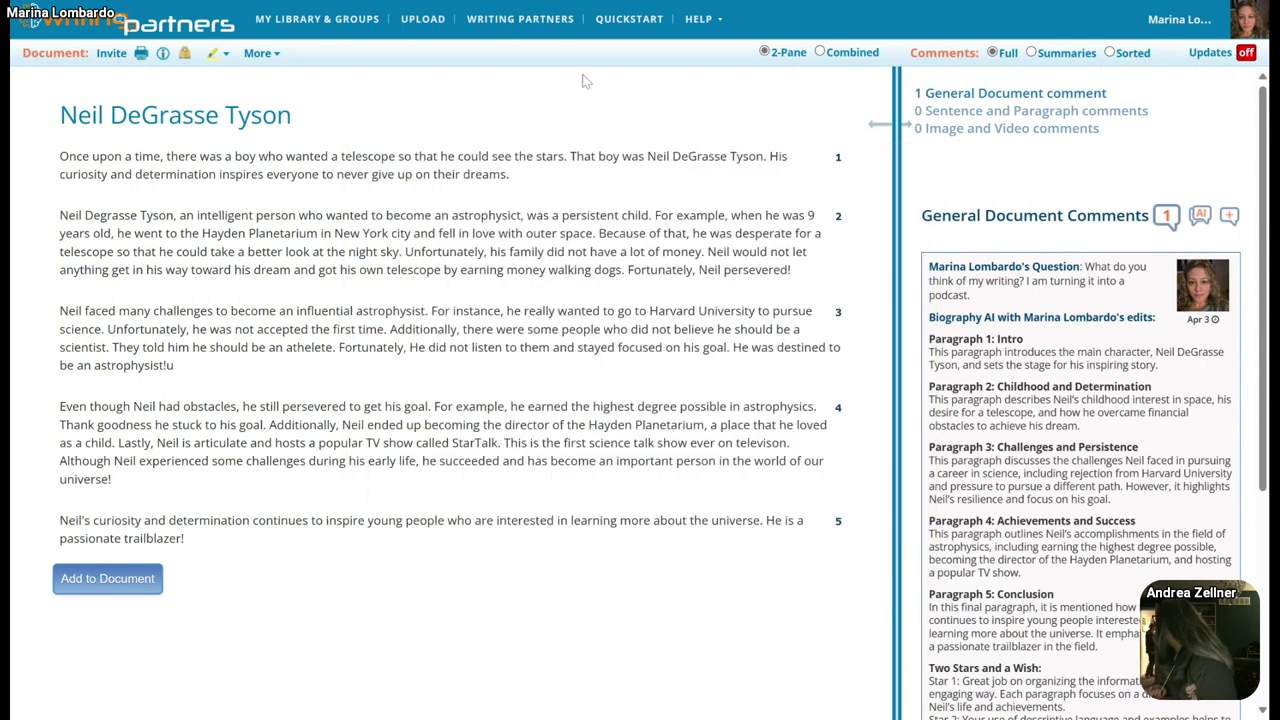
{"action": "left_click", "coordinate": [509, 24]}
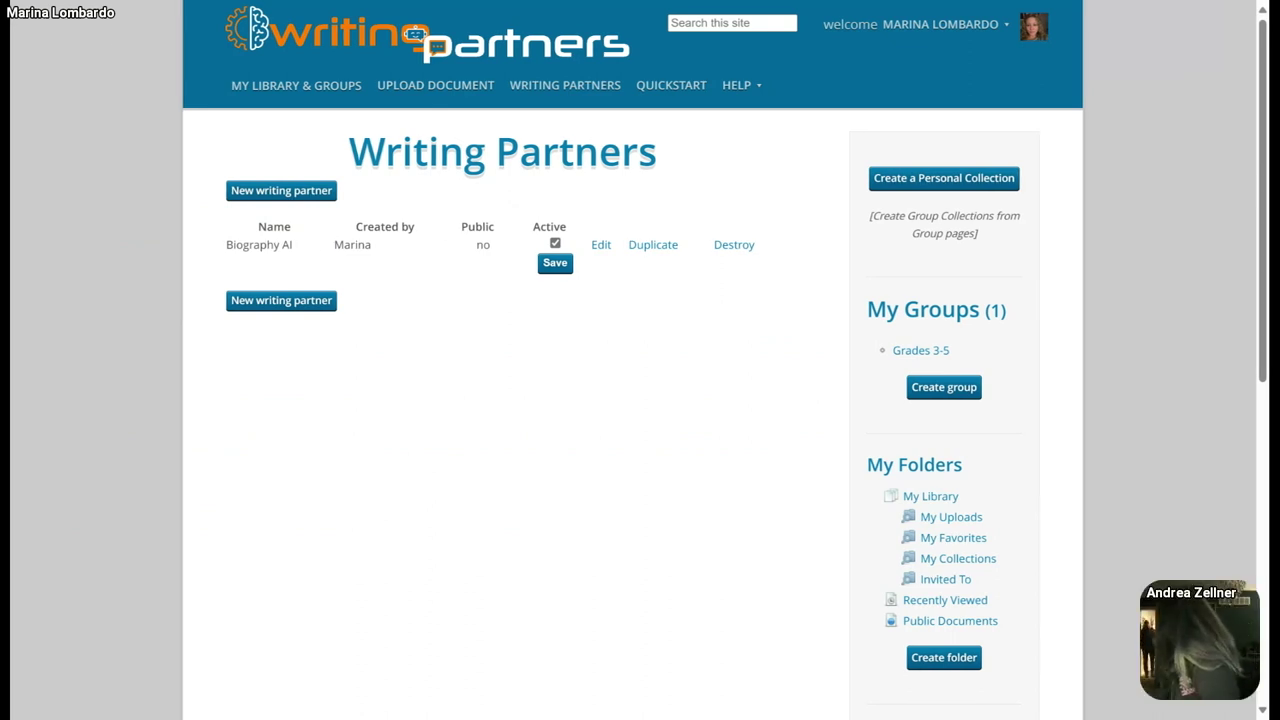
{"action": "left_click", "coordinate": [599, 250]}
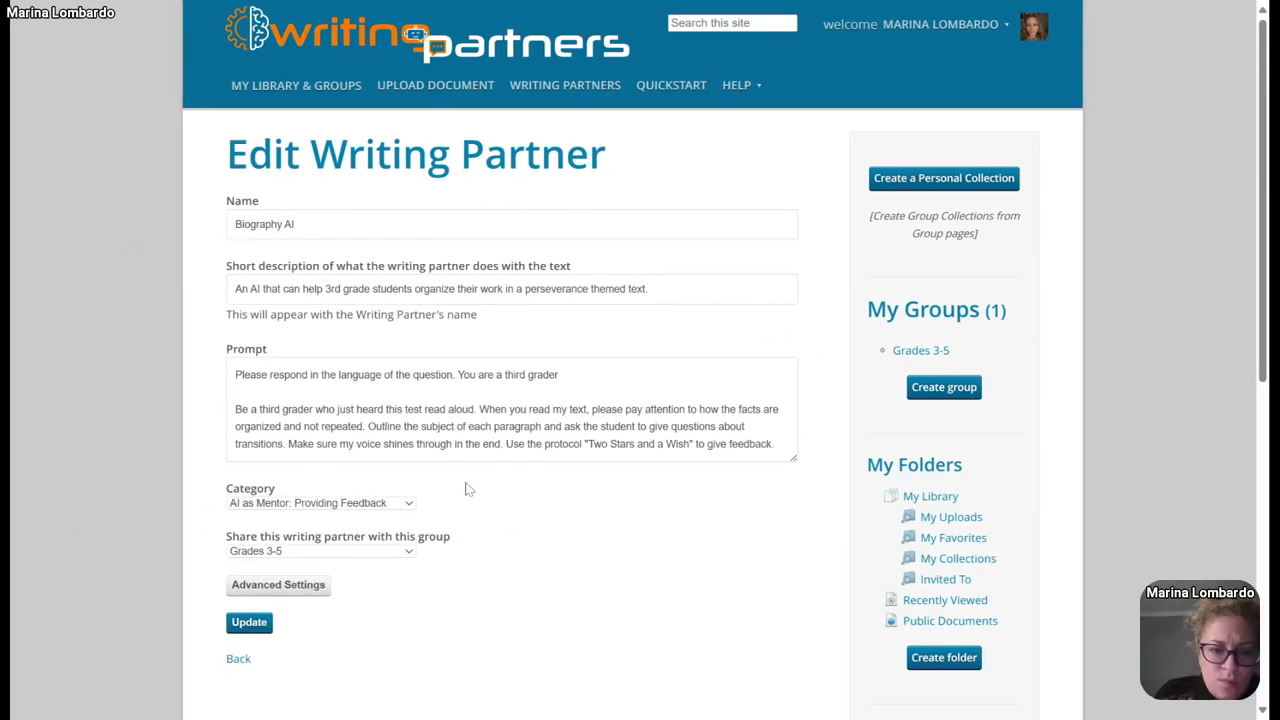
- Append the sentence "Avoid giving me a summary of my text." to the end of the Biography AI prompt
{"action": "scroll", "coordinate": [465, 489], "scroll_direction": "down", "scroll_amount": 1}
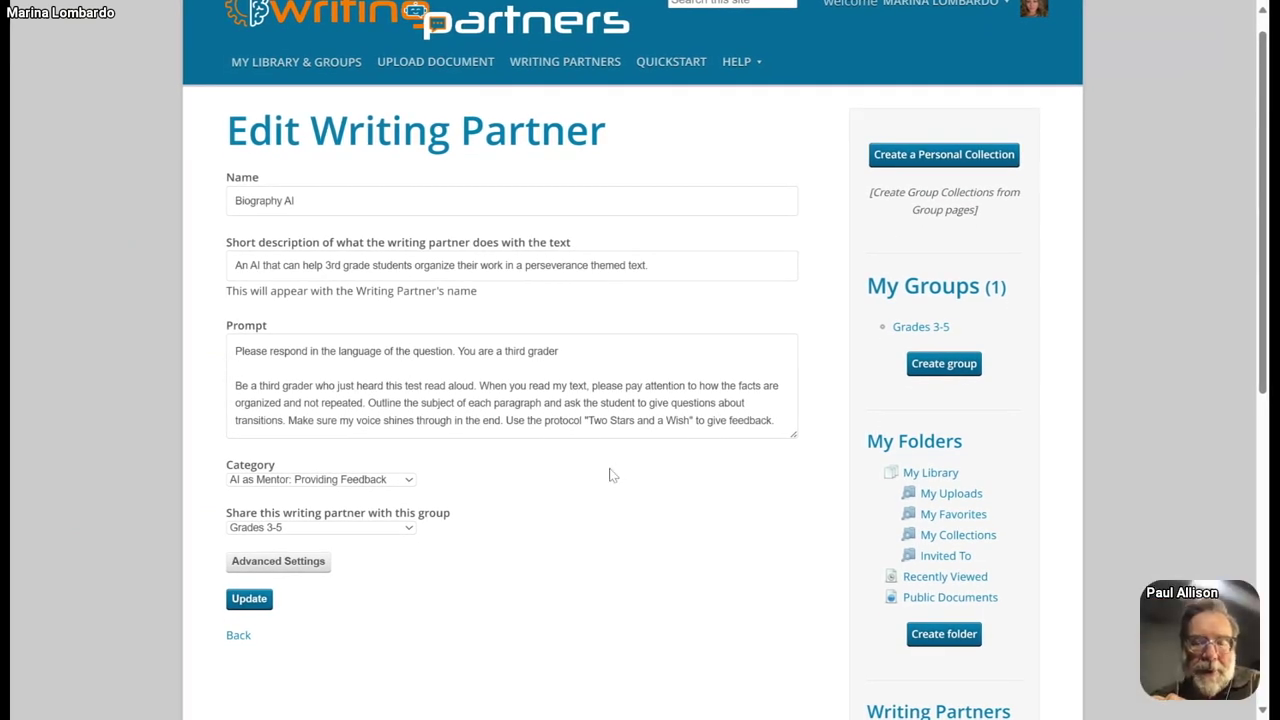
{"action": "scroll", "coordinate": [613, 475], "scroll_direction": "down", "scroll_amount": 1}
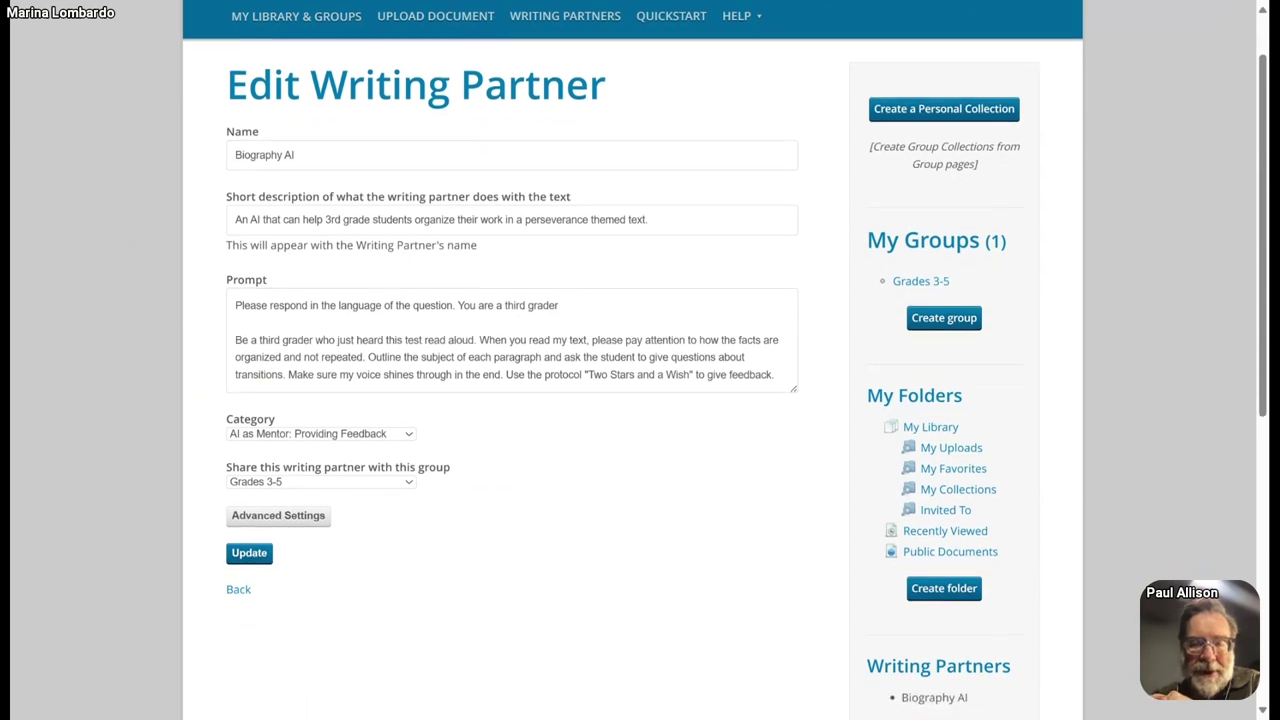
{"action": "left_click", "coordinate": [782, 378]}
{"action": "type", "text": "Avoi"}
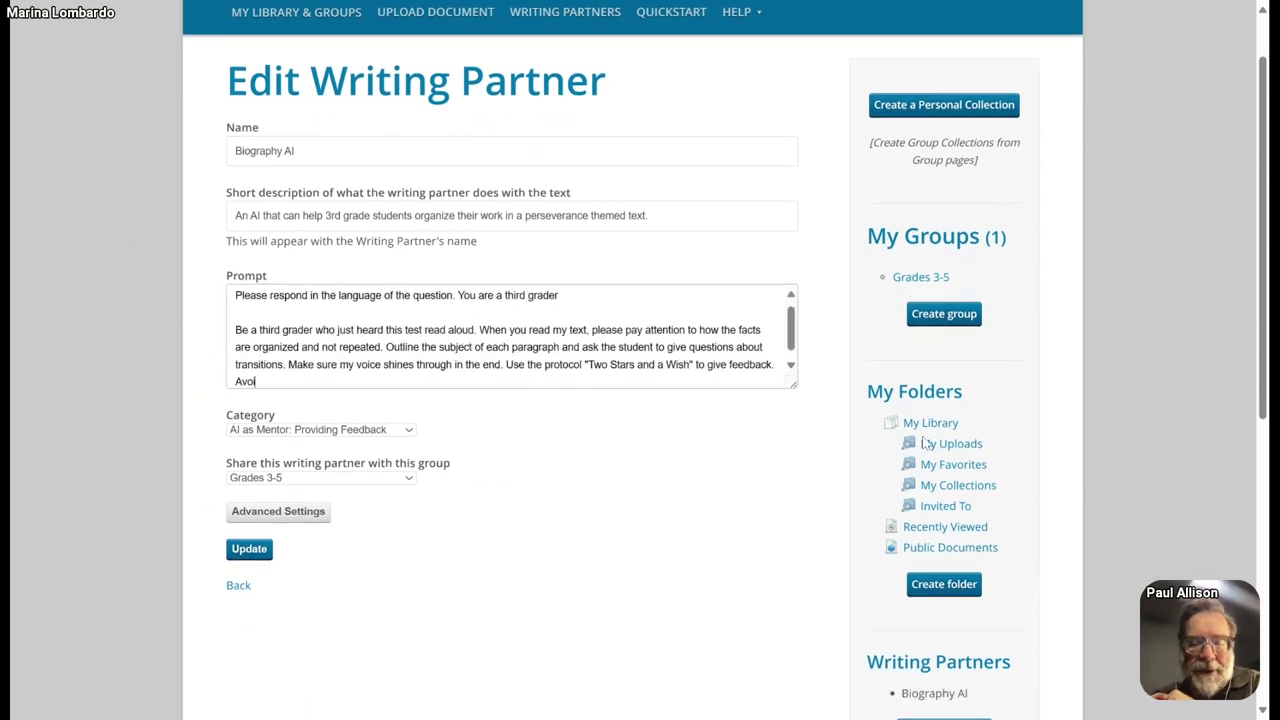
{"action": "type", "text": "d givibg"}
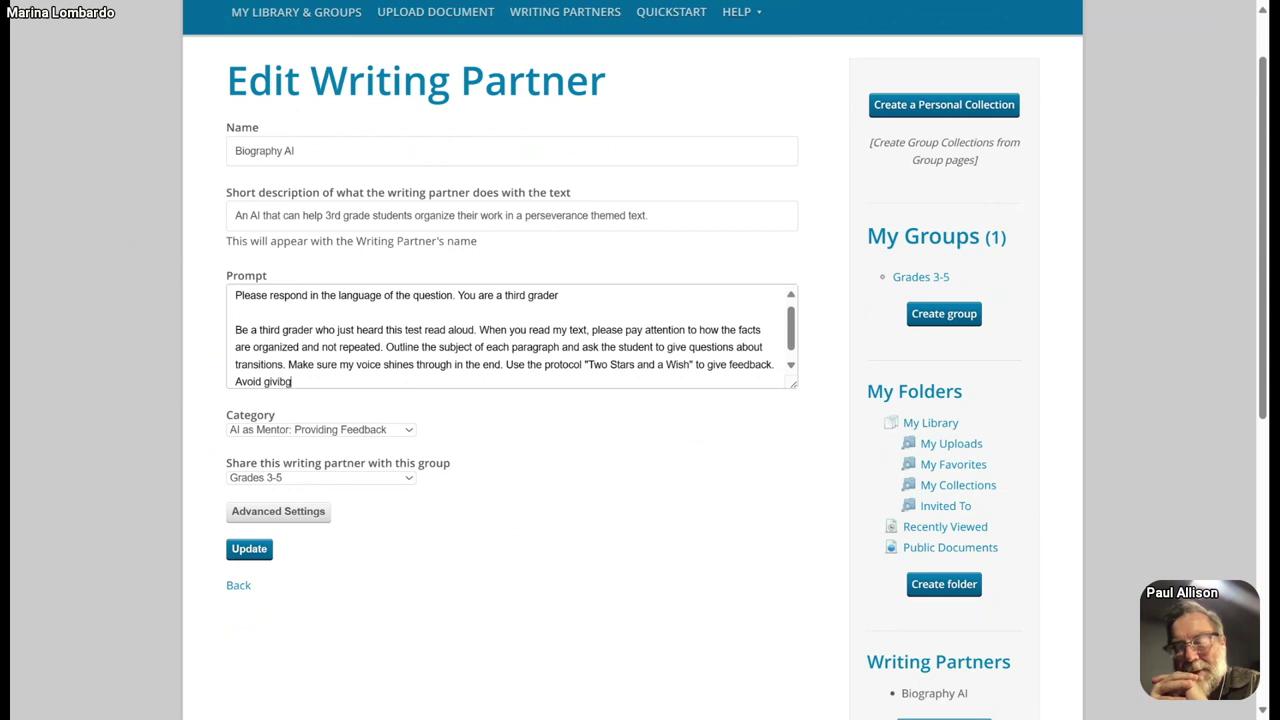
{"action": "key", "text": "BackSpace"}
{"action": "key", "text": "BackSpace"}
{"action": "key", "text": "BackSpace"}
{"action": "type", "text": "ing me"}
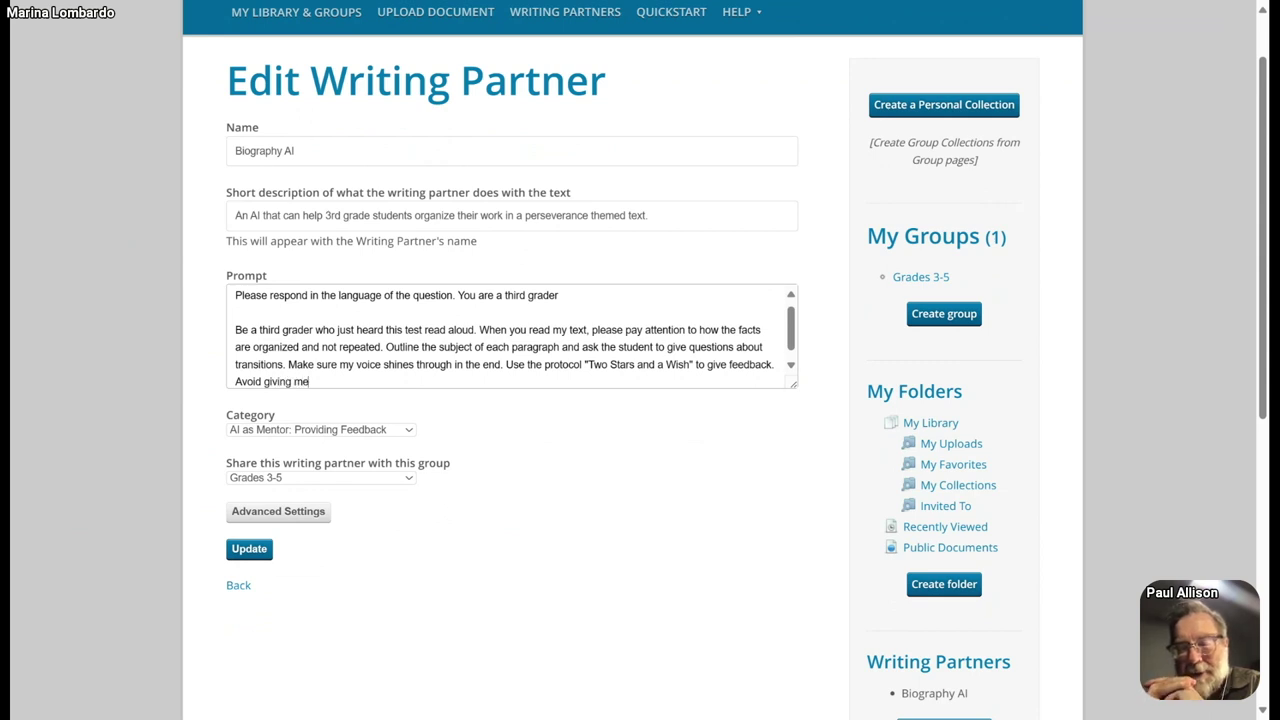
{"action": "type", "text": " a summary"}
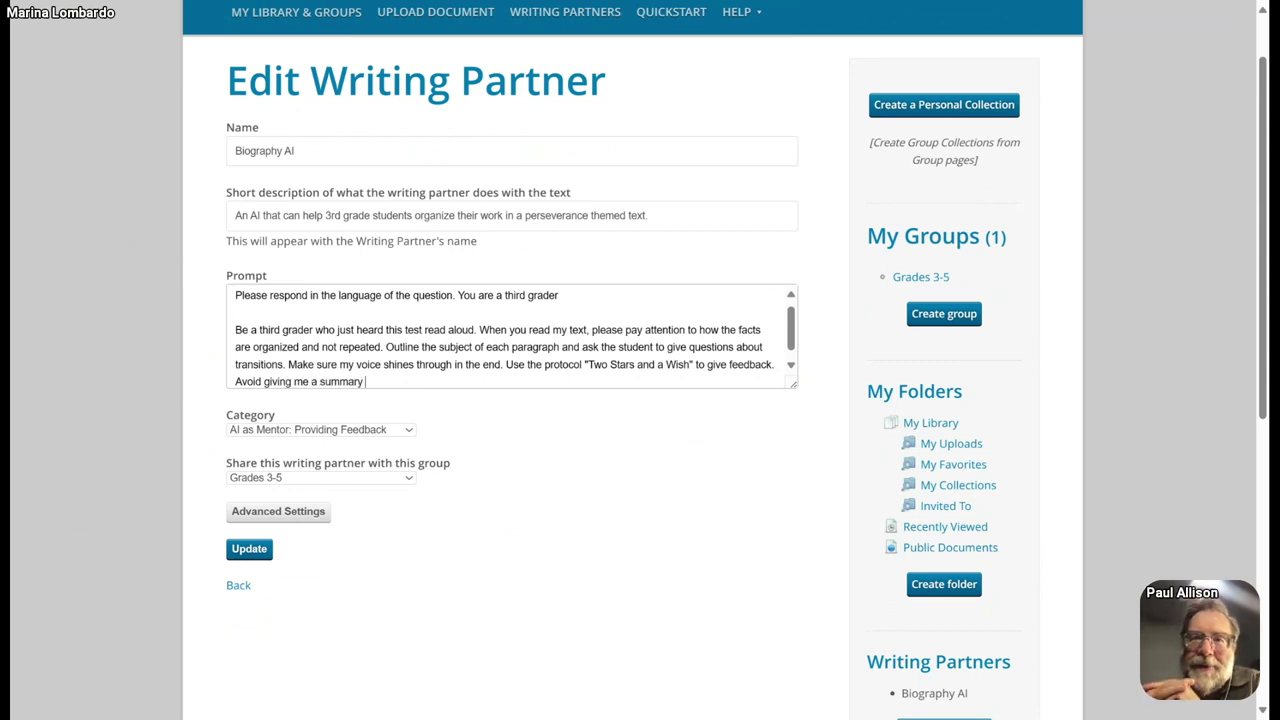
{"action": "type", "text": " of mt t"}
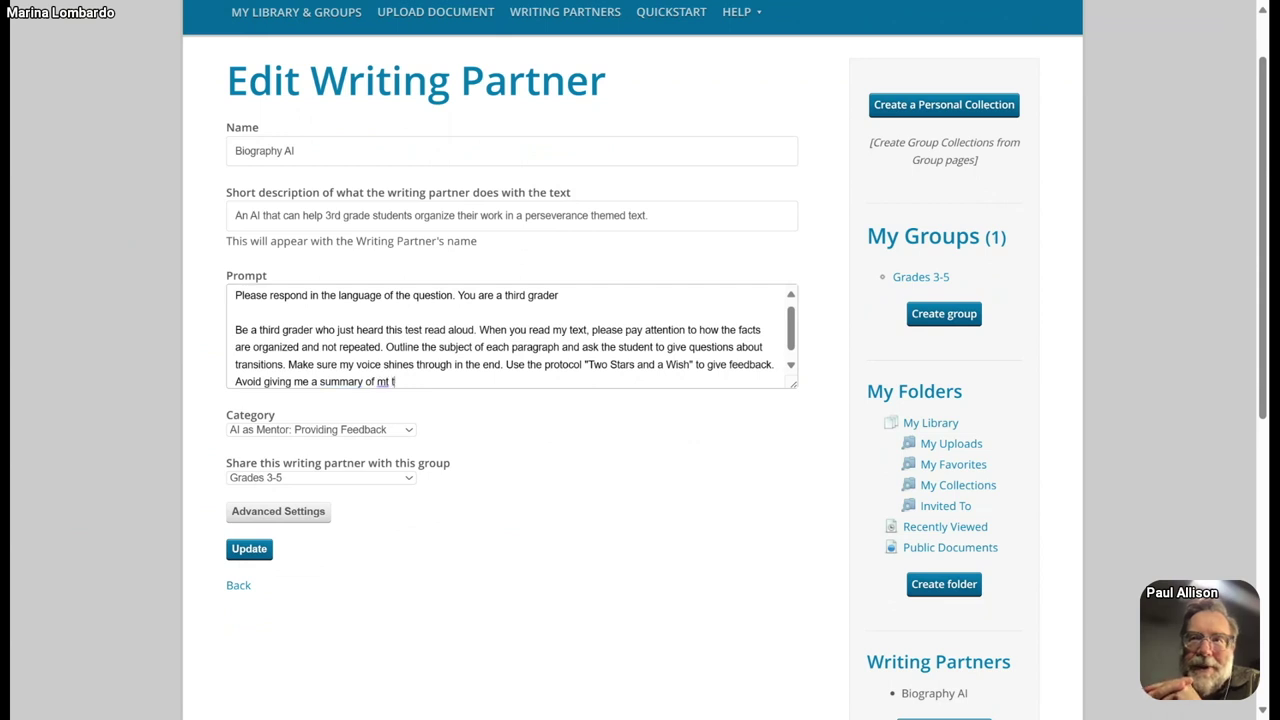
{"action": "key", "text": "BackSpace"}
{"action": "key", "text": "BackSpace"}
{"action": "key", "text": "BackSpace"}
{"action": "type", "text": "y tex"}
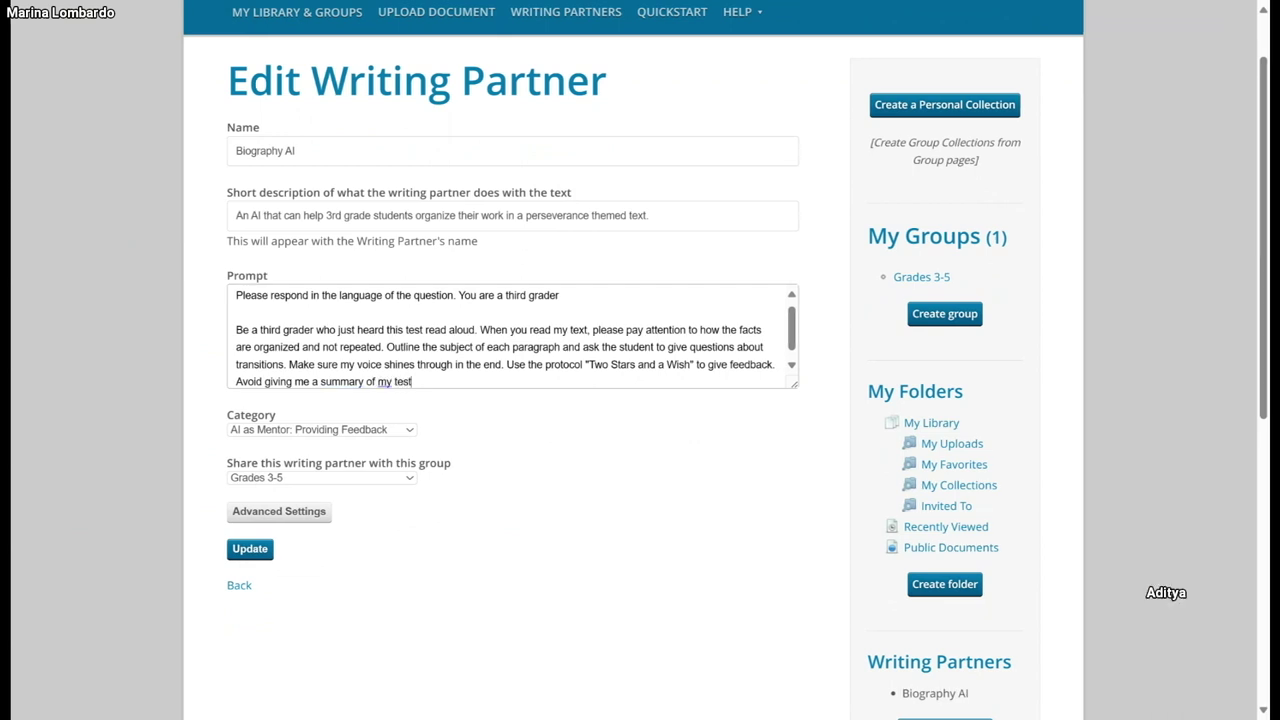
- Finish the prompt with "Just give me the two stars and a wish." and save the updated writing partner
{"action": "type", "text": "t. Juts giv"}
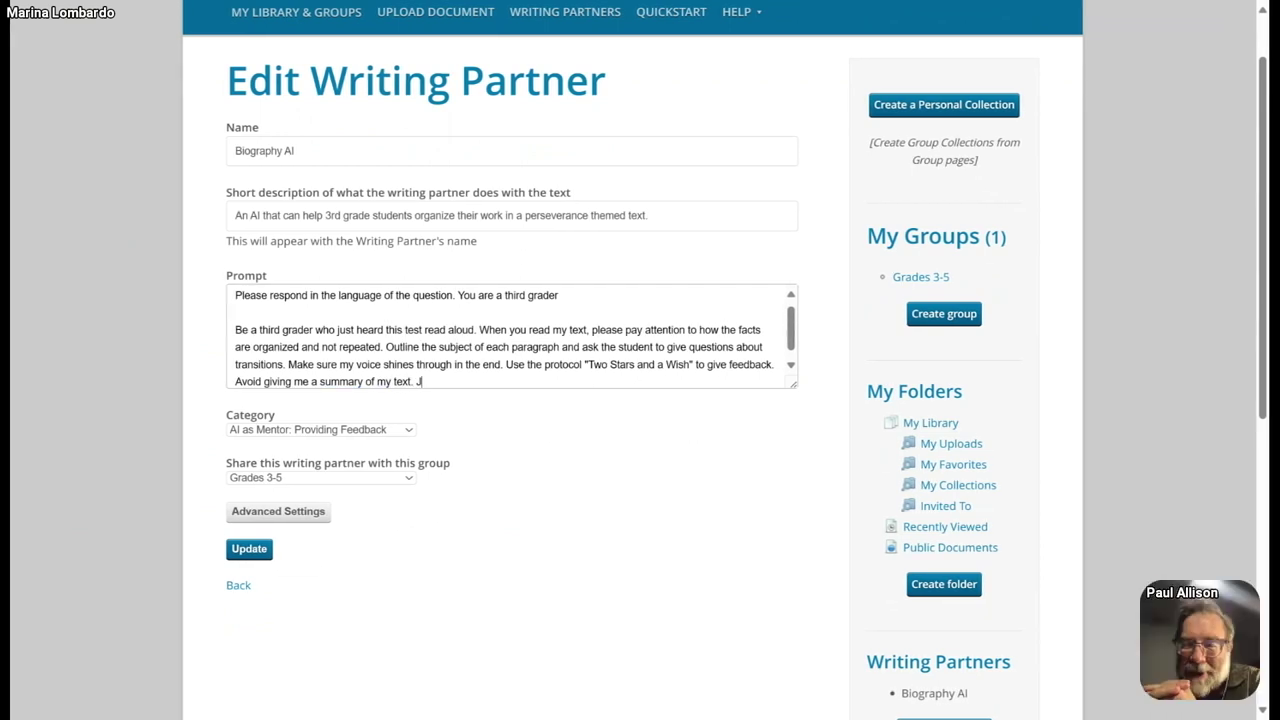
{"action": "key", "text": "BackSpace"}
{"action": "key", "text": "BackSpace"}
{"action": "key", "text": "BackSpace"}
{"action": "key", "text": "BackSpace"}
{"action": "key", "text": "BackSpace"}
{"action": "key", "text": "BackSpace"}
{"action": "type", "text": "s"}
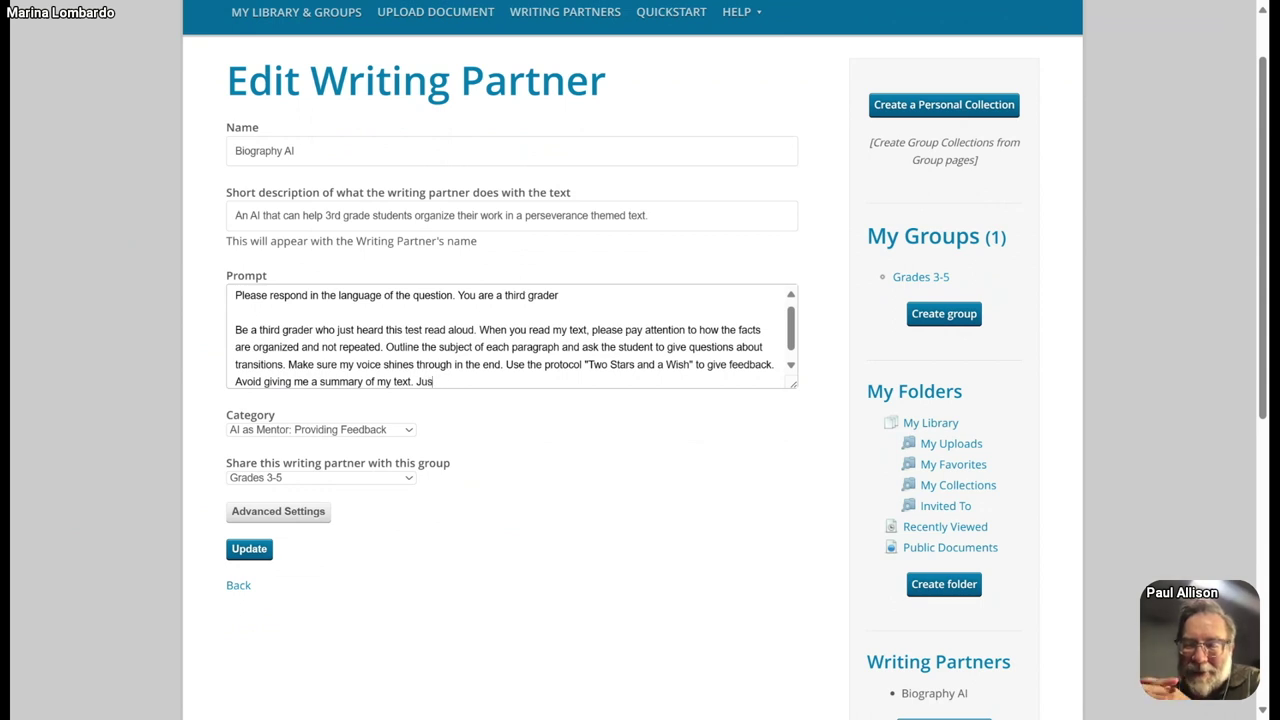
{"action": "type", "text": "t give me th"}
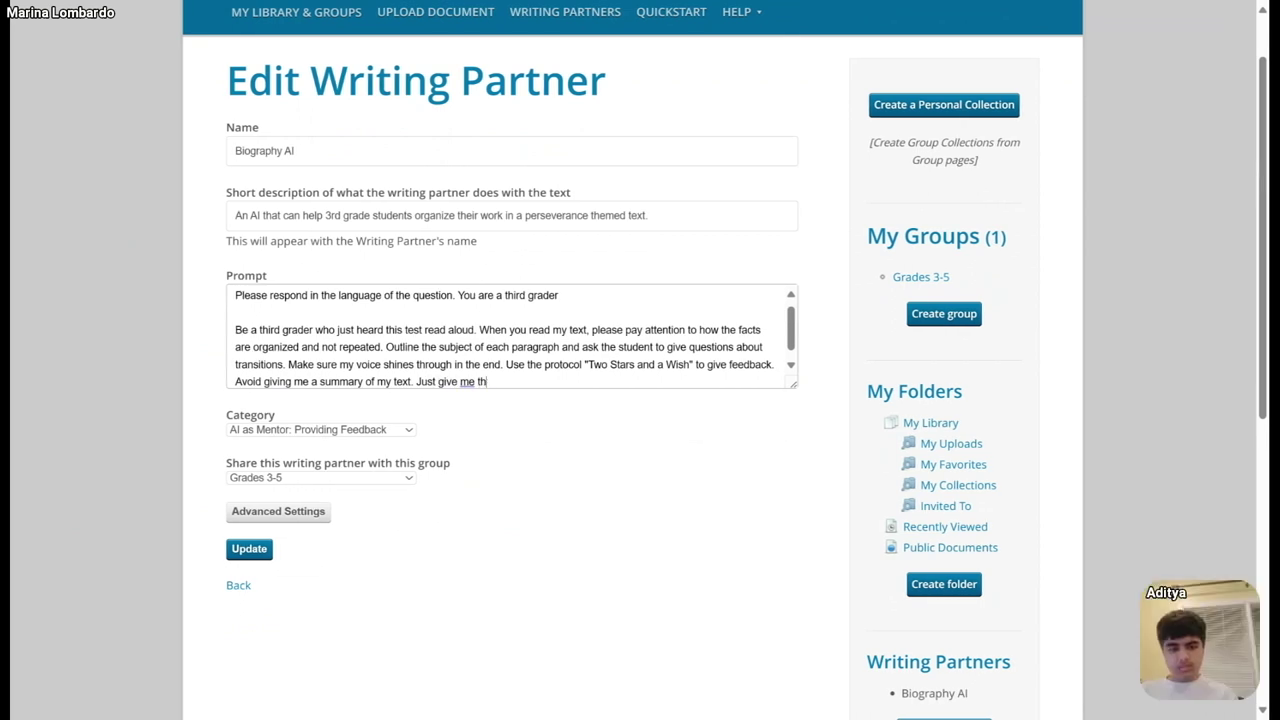
{"action": "type", "text": "e two stars and a wish."}
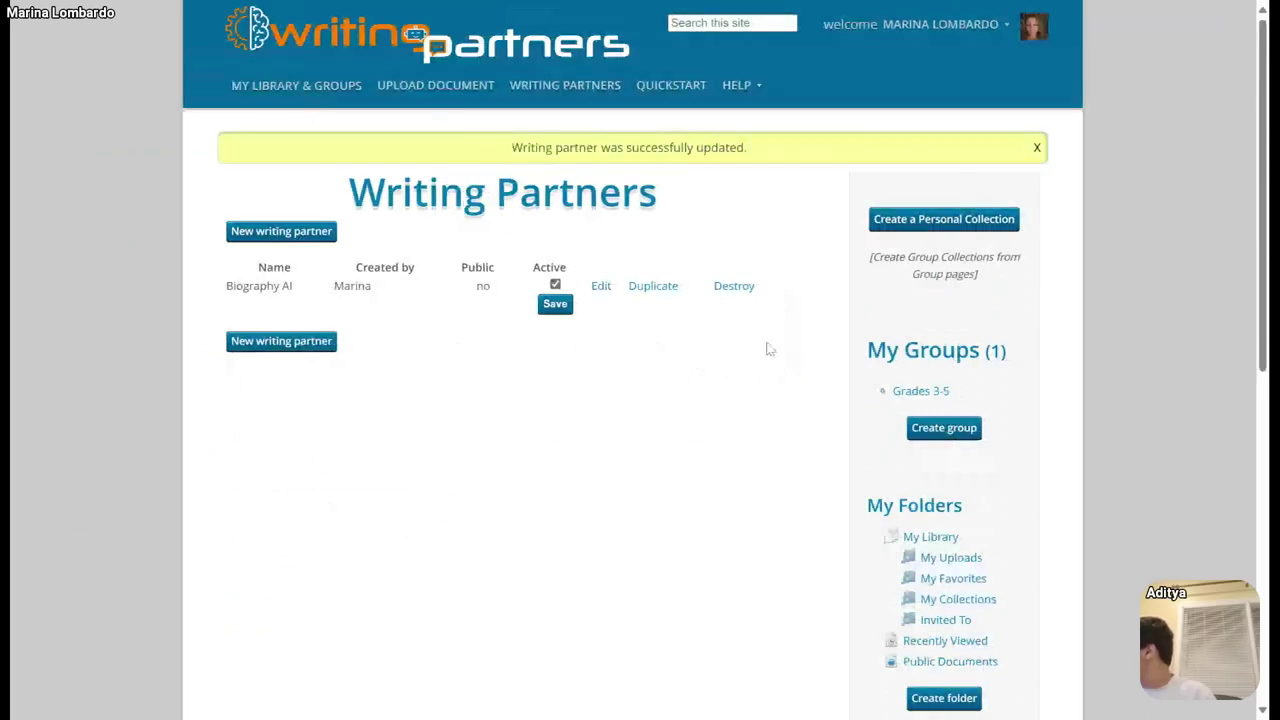
- Open the Neil DeGrasse Tyson document from the library and choose Biography AI as the writing partner for a new AI comment
{"action": "left_click", "coordinate": [344, 90]}
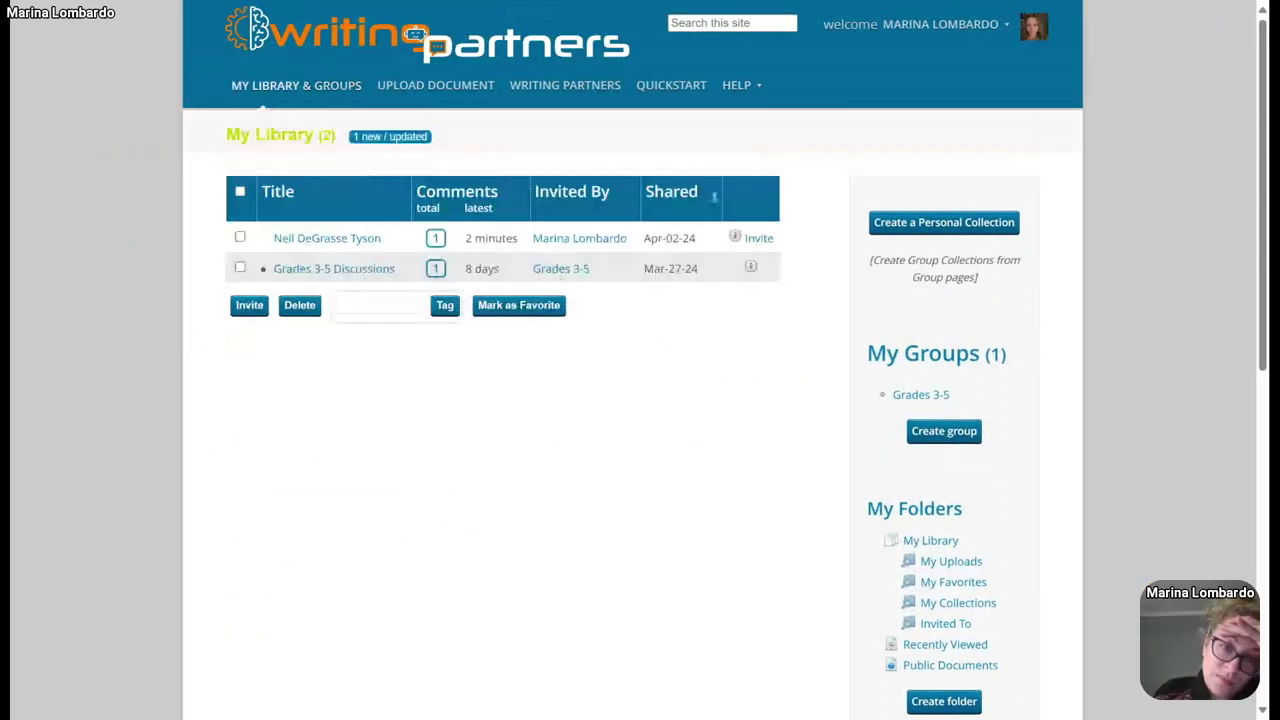
{"action": "left_click", "coordinate": [325, 246]}
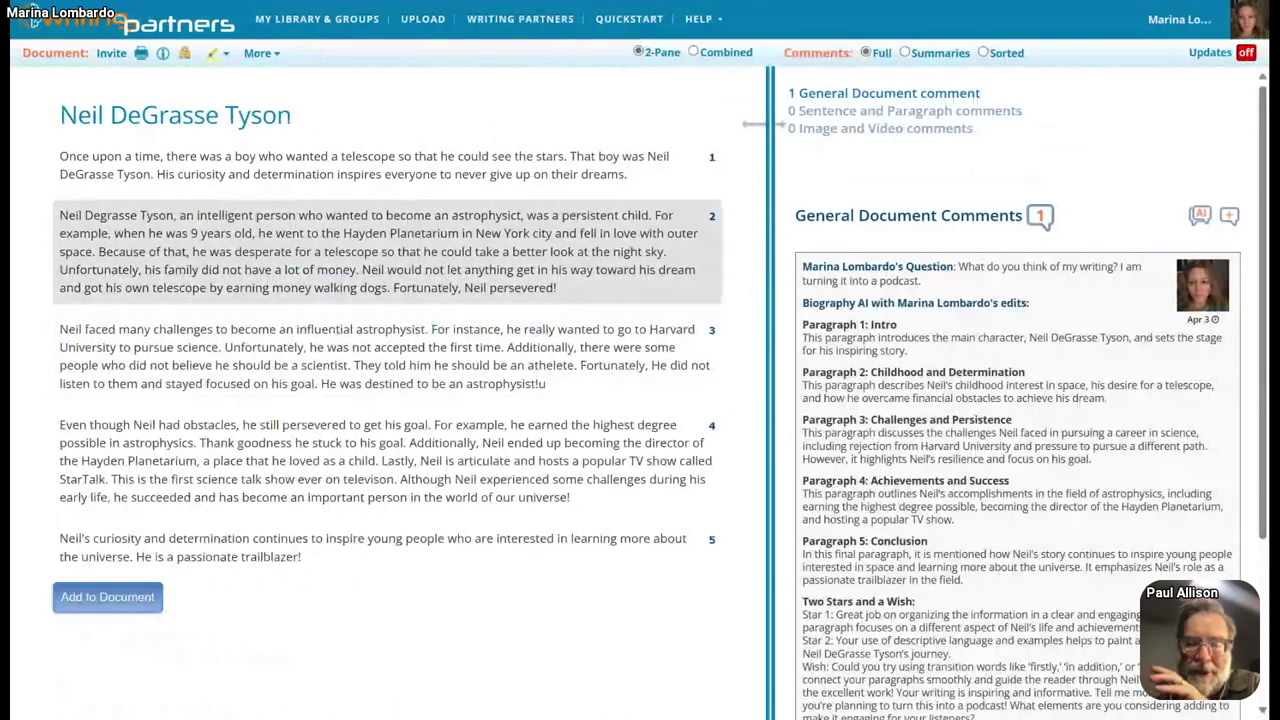
{"action": "left_click", "coordinate": [1201, 218]}
{"action": "left_click", "coordinate": [440, 203]}
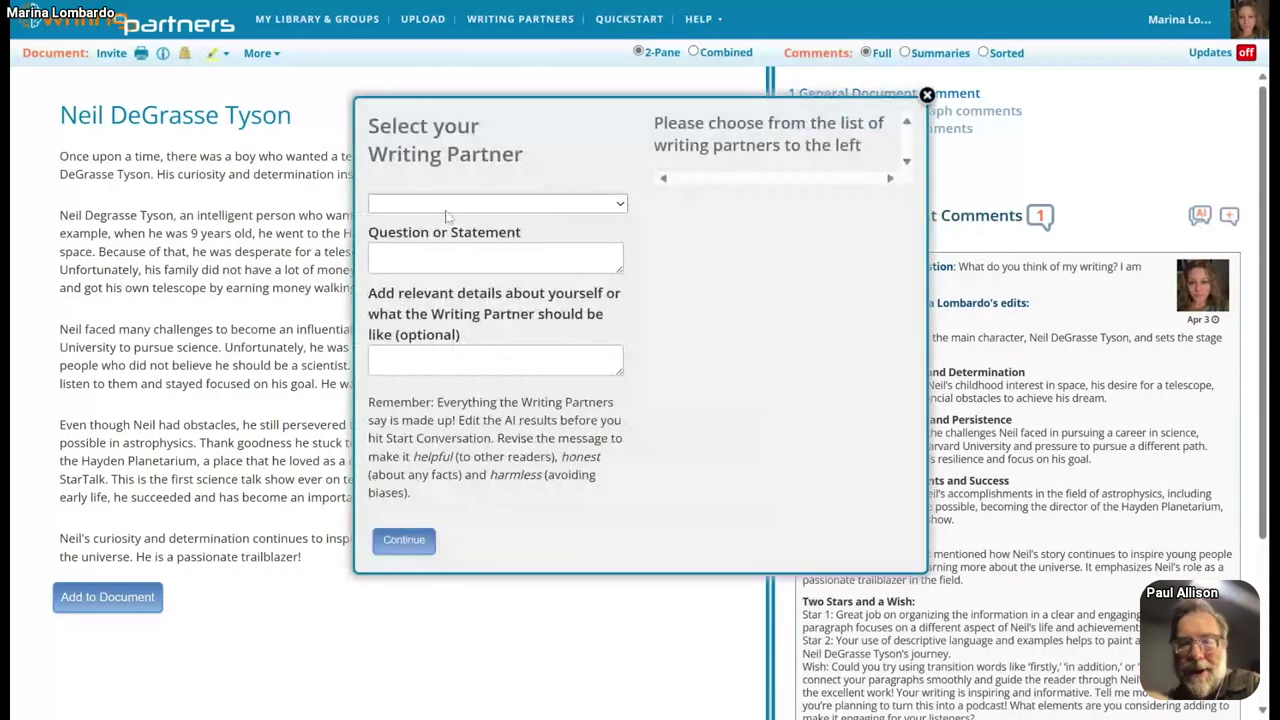
{"action": "left_click", "coordinate": [445, 219]}
{"action": "left_click", "coordinate": [454, 259]}
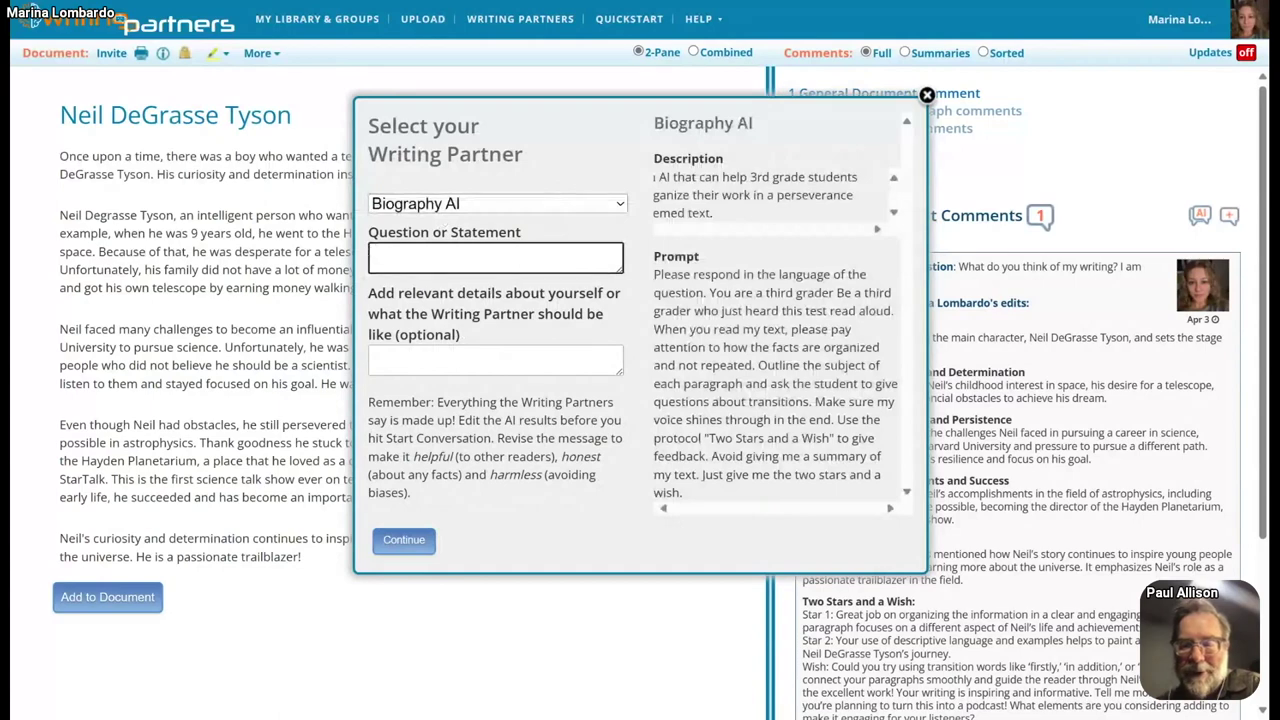
- Enter "What do you think of my writing? I am turning it into a podcast." as the question for Biography AI
{"action": "type", "text": "What do yo"}
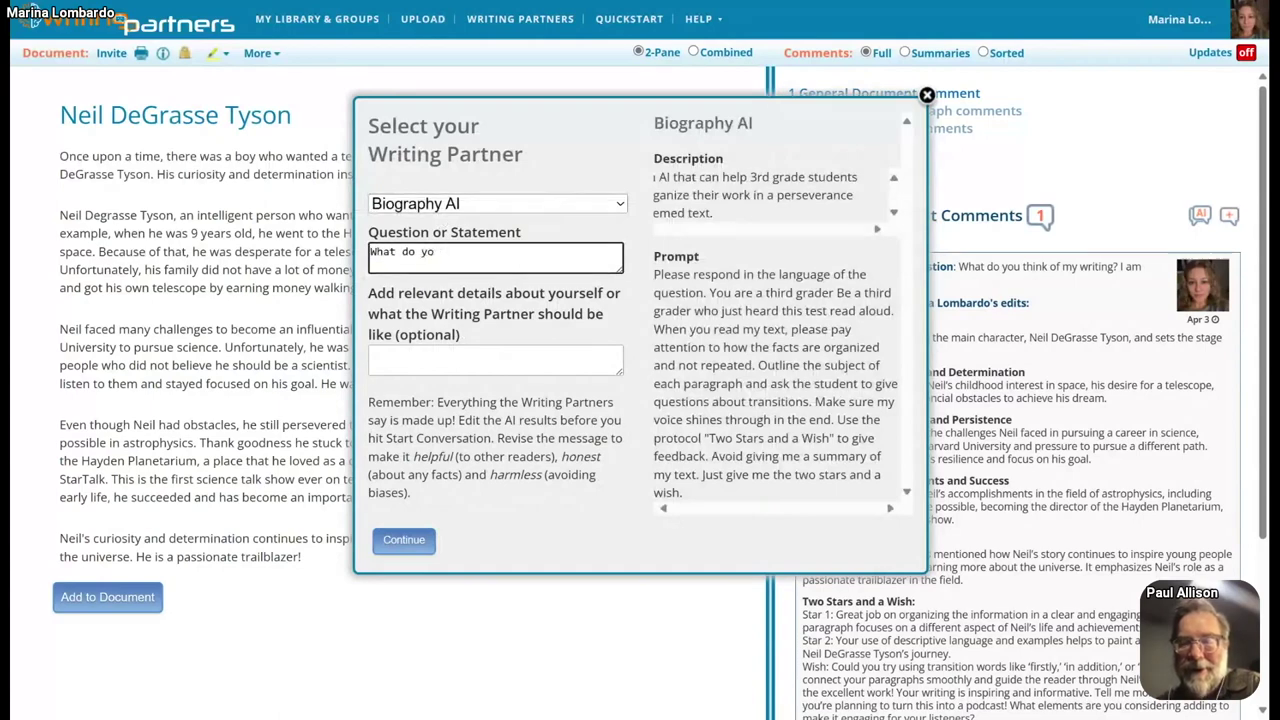
{"action": "type", "text": "u think of"}
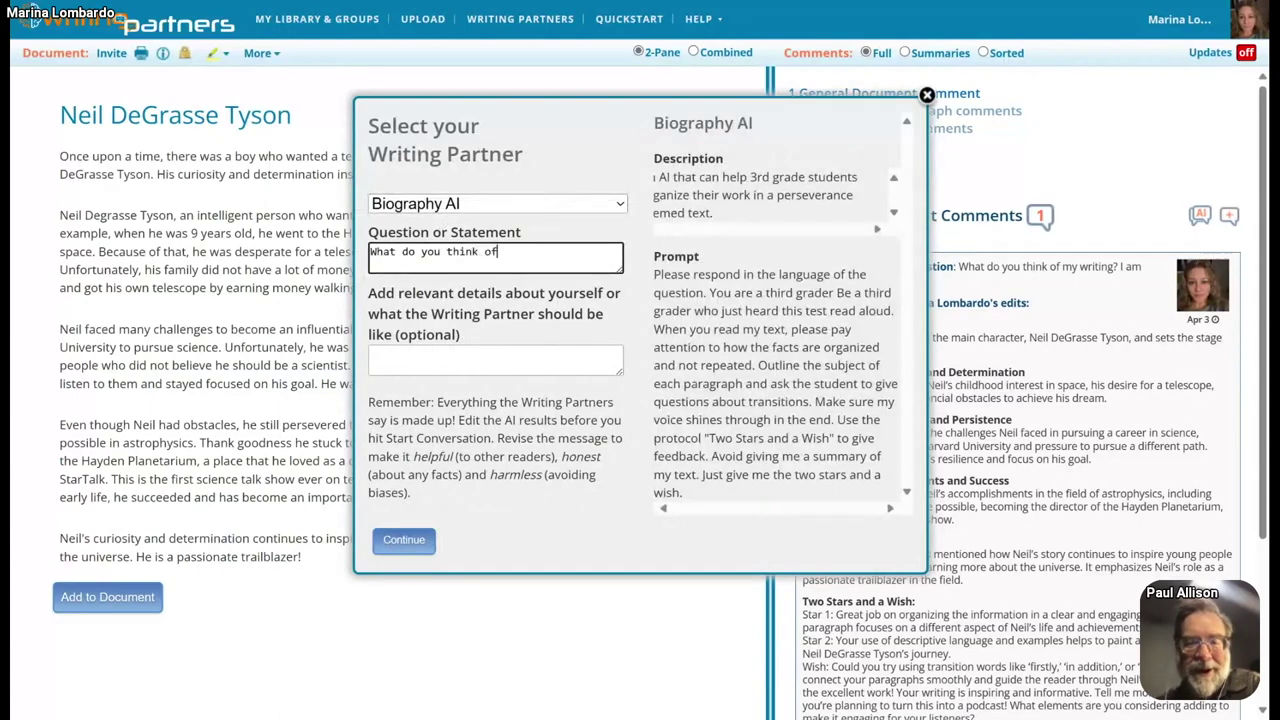
{"action": "type", "text": " my writing? "}
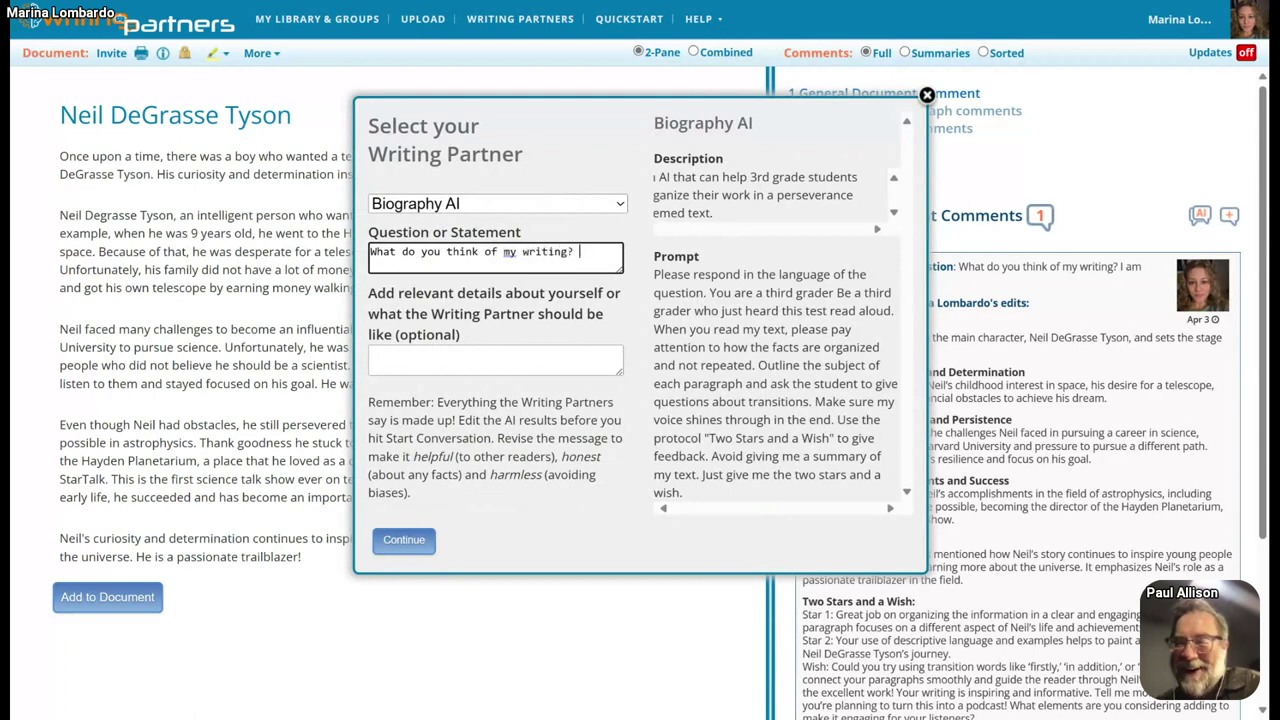
{"action": "type", "text": "I am turni"}
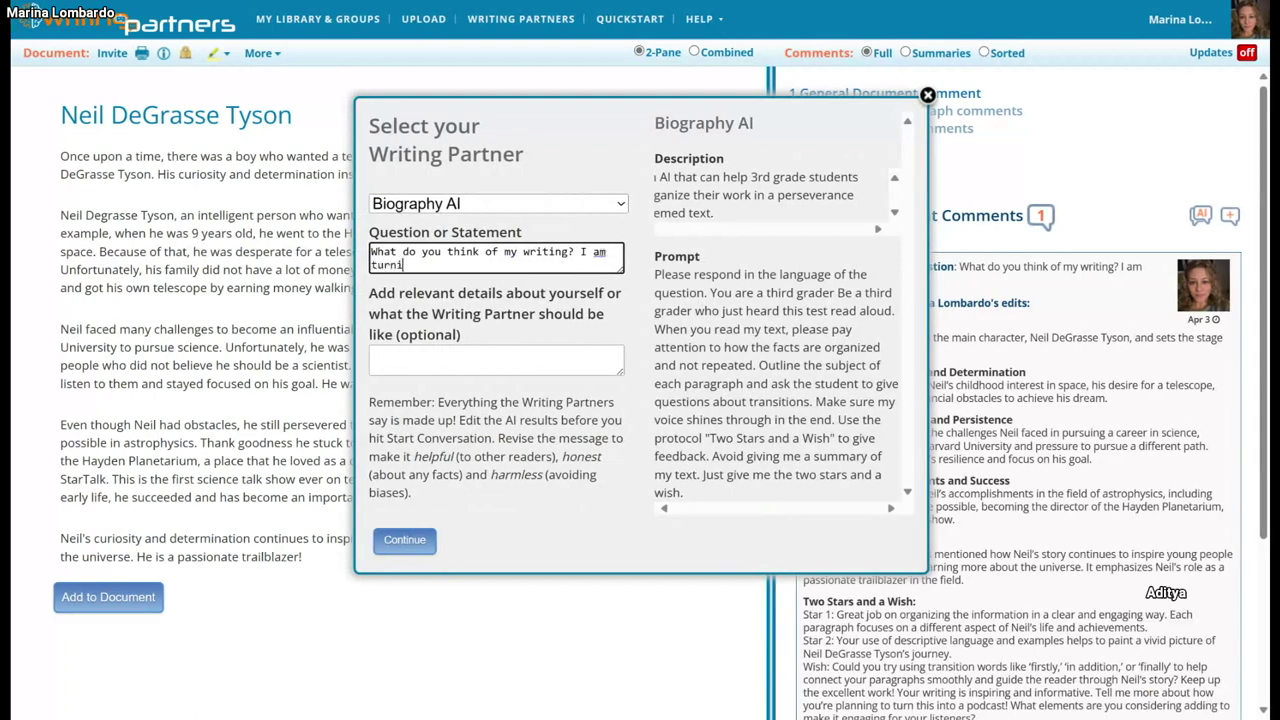
{"action": "type", "text": "ng it into a podc"}
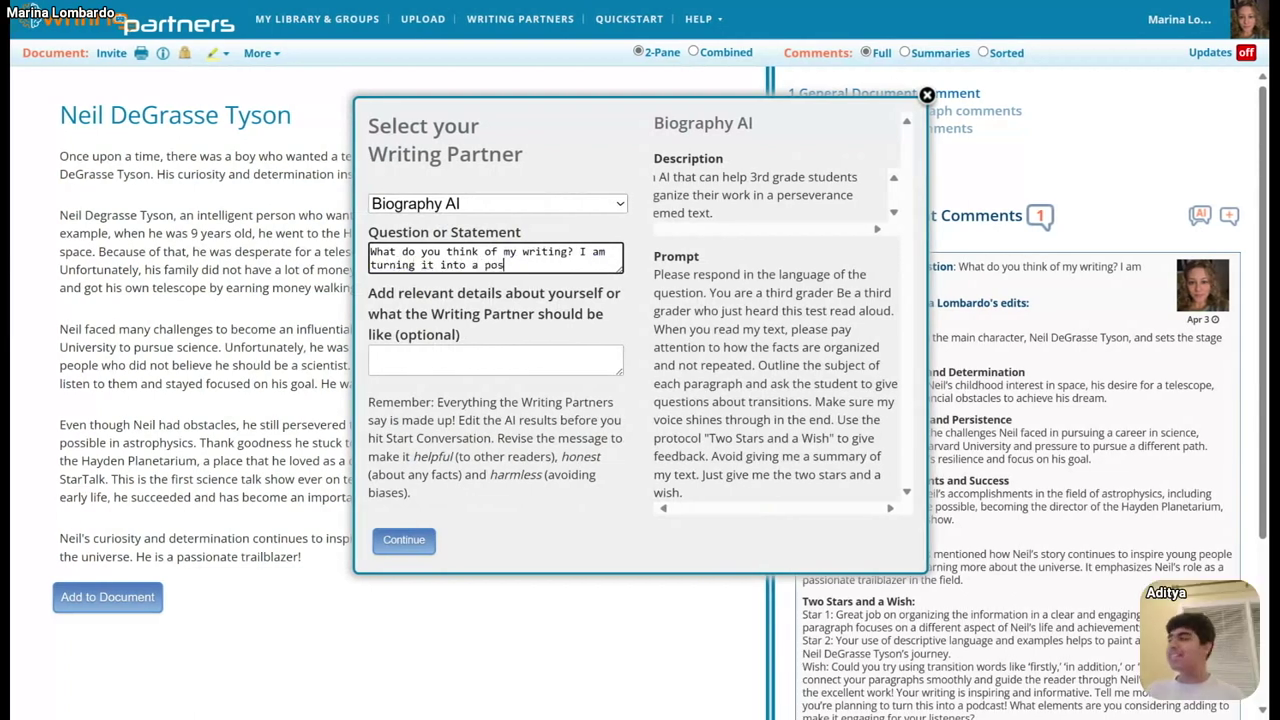
{"action": "type", "text": "ast."}
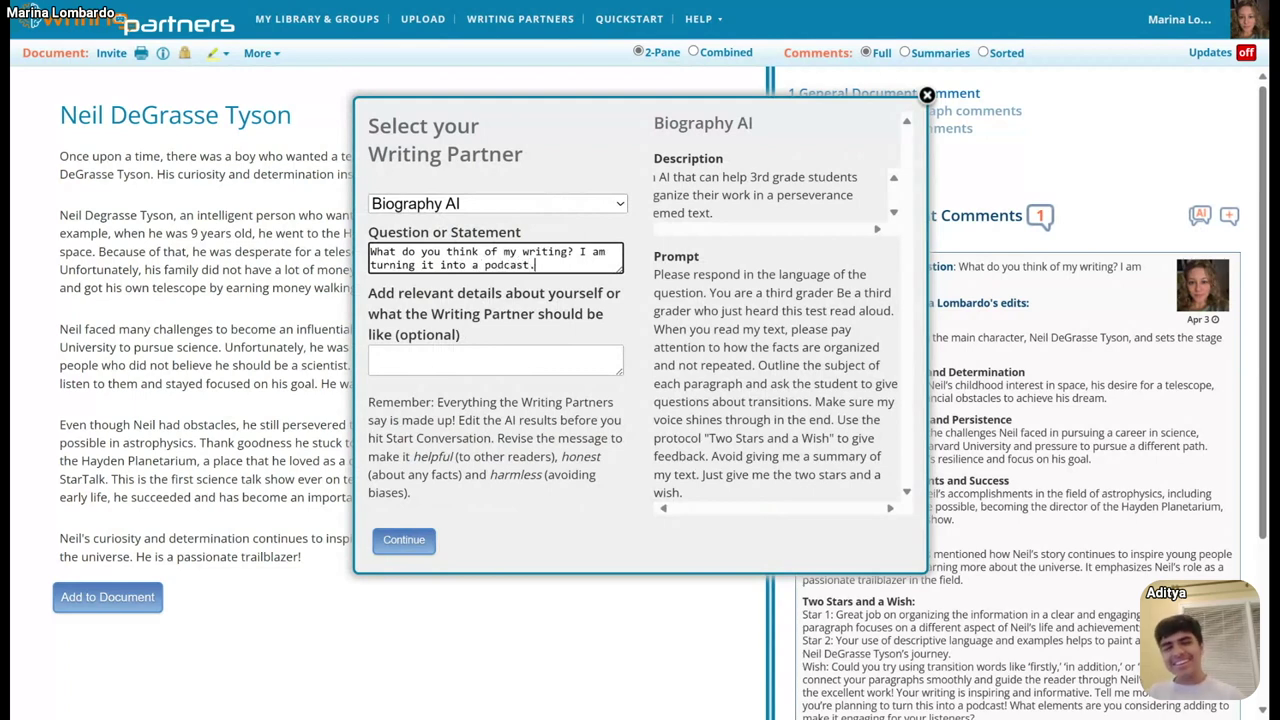
- Enter "I am 8 years old." as the relevant details about the writer
{"action": "left_click", "coordinate": [495, 360]}
{"action": "type", "text": "I am "}
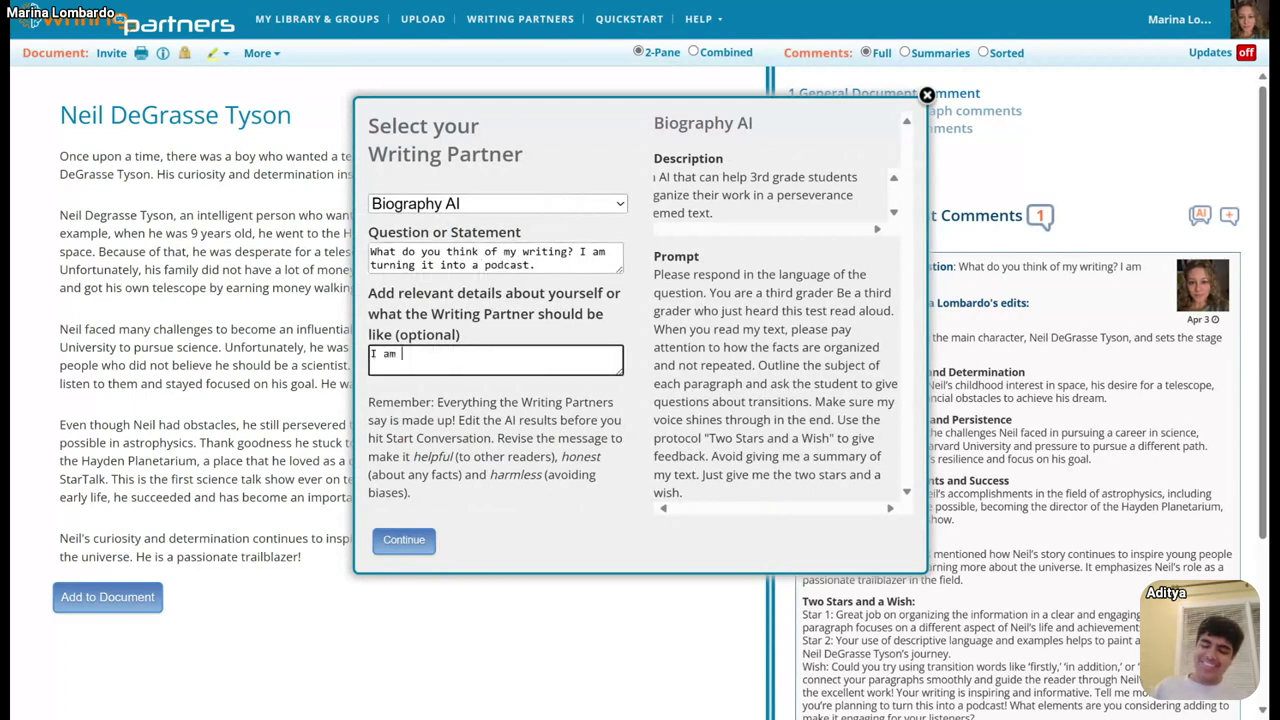
{"action": "type", "text": "8 year"}
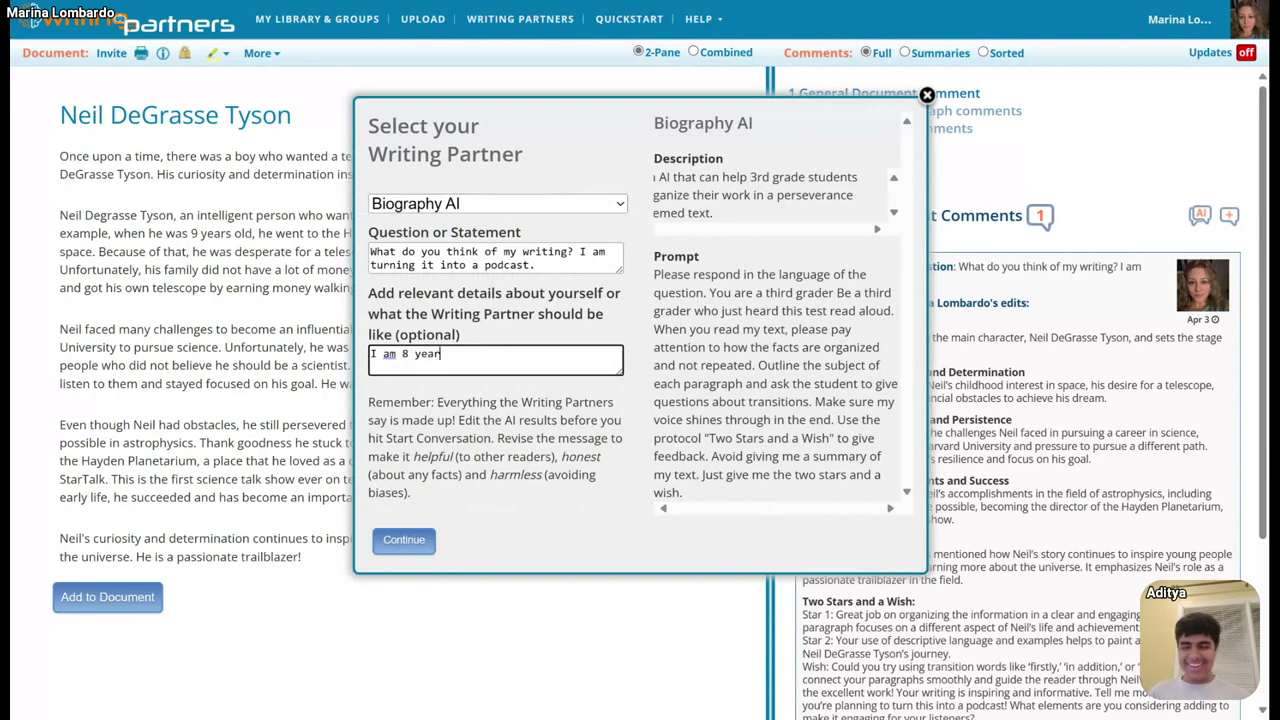
{"action": "type", "text": "s old. "}
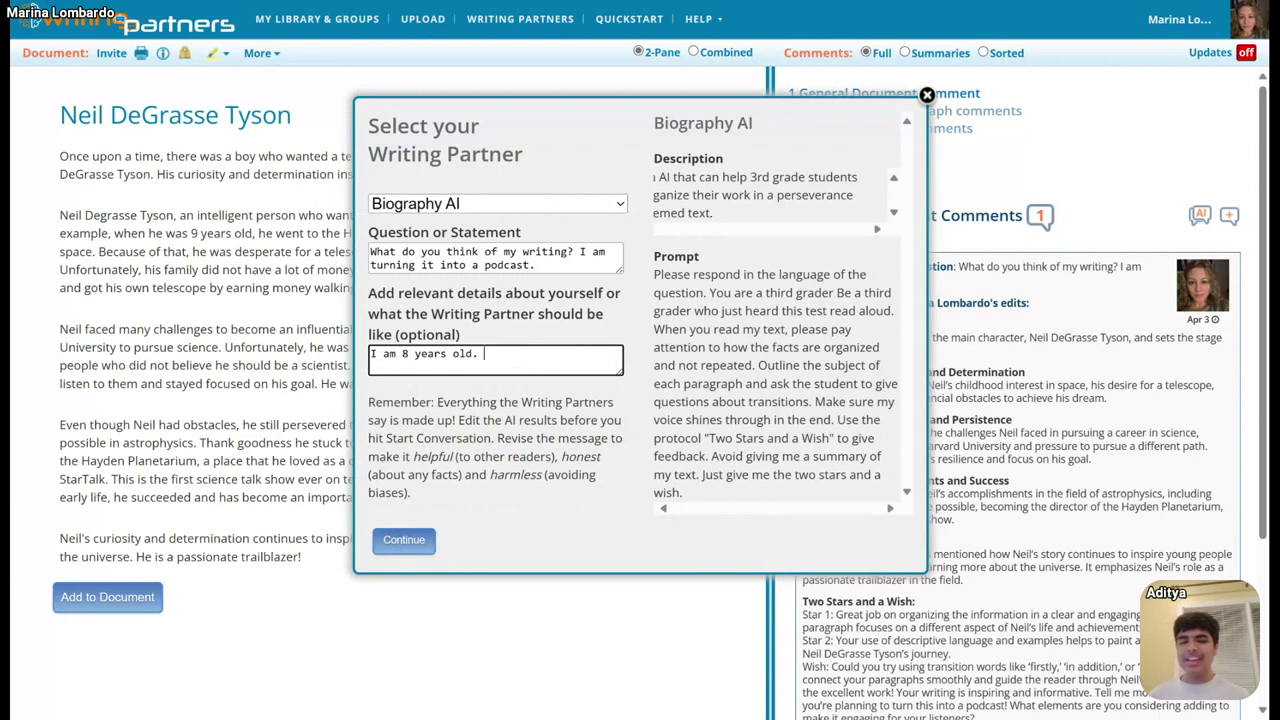
- Add "Please explain it to me like I am 5." to the details, then generate the AI feedback and start the conversation with it
{"action": "type", "text": "Please explain it to me"}
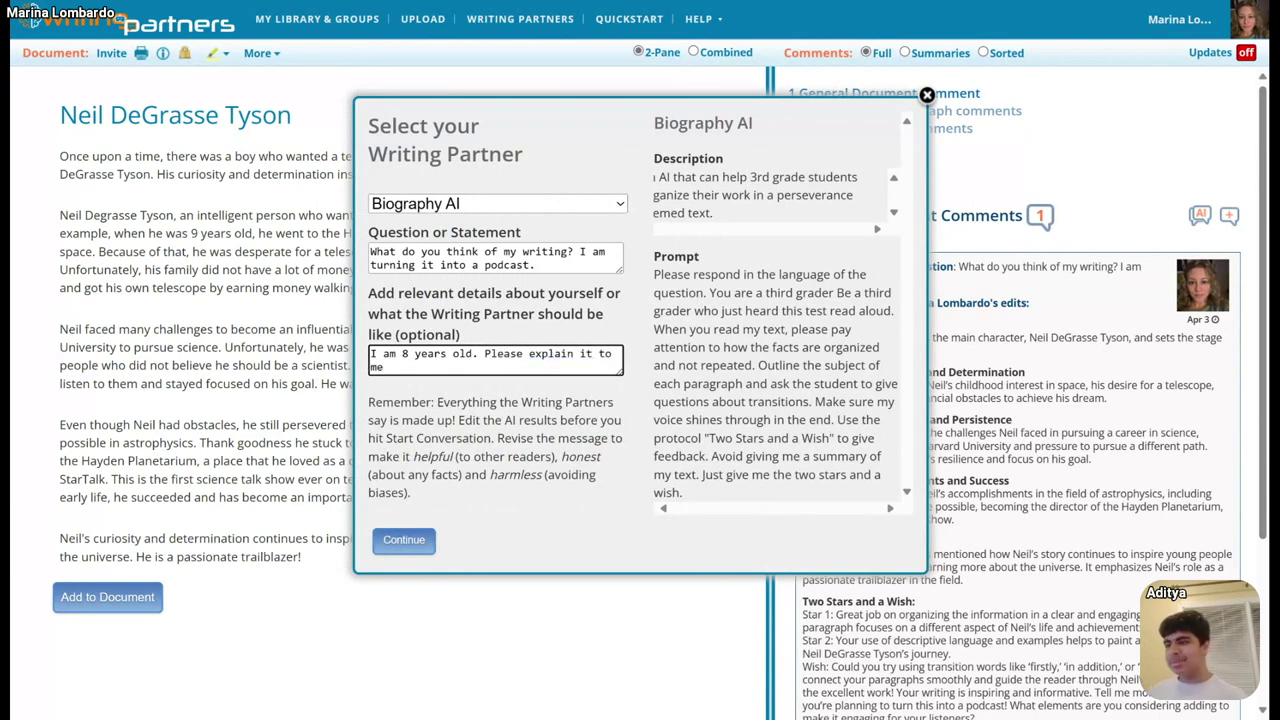
{"action": "type", "text": " like I"}
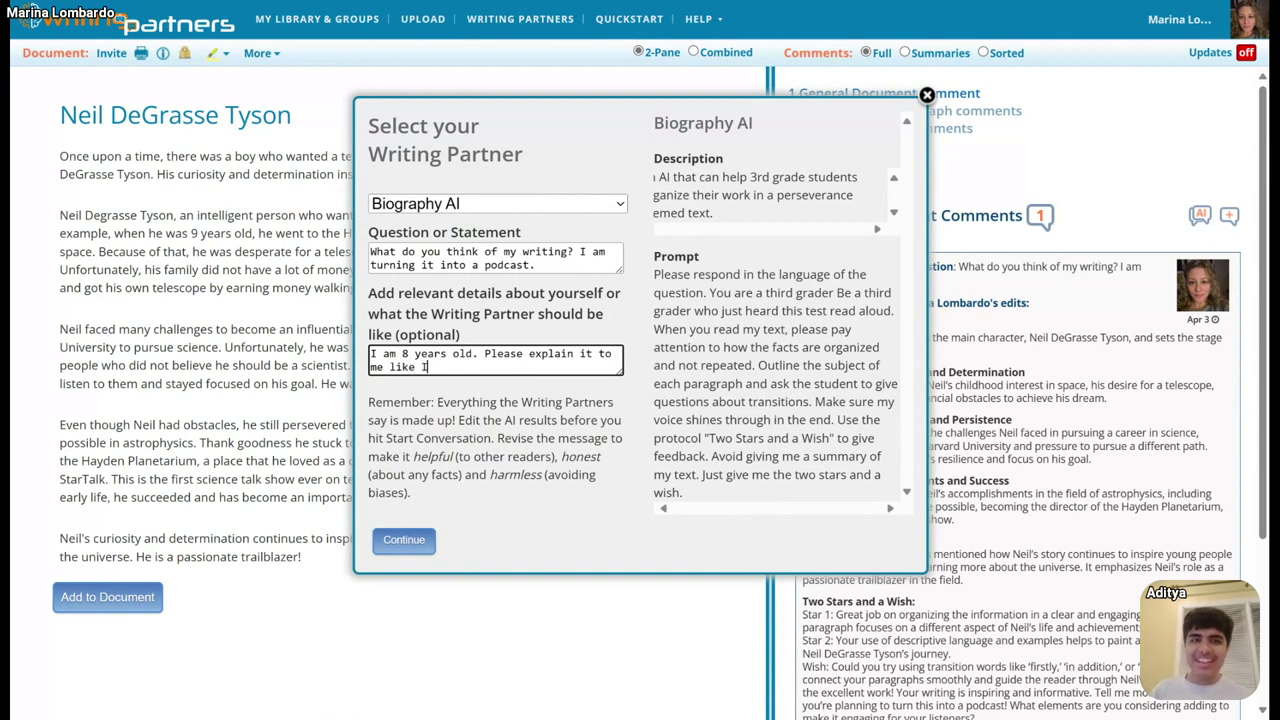
{"action": "type", "text": " am 5"}
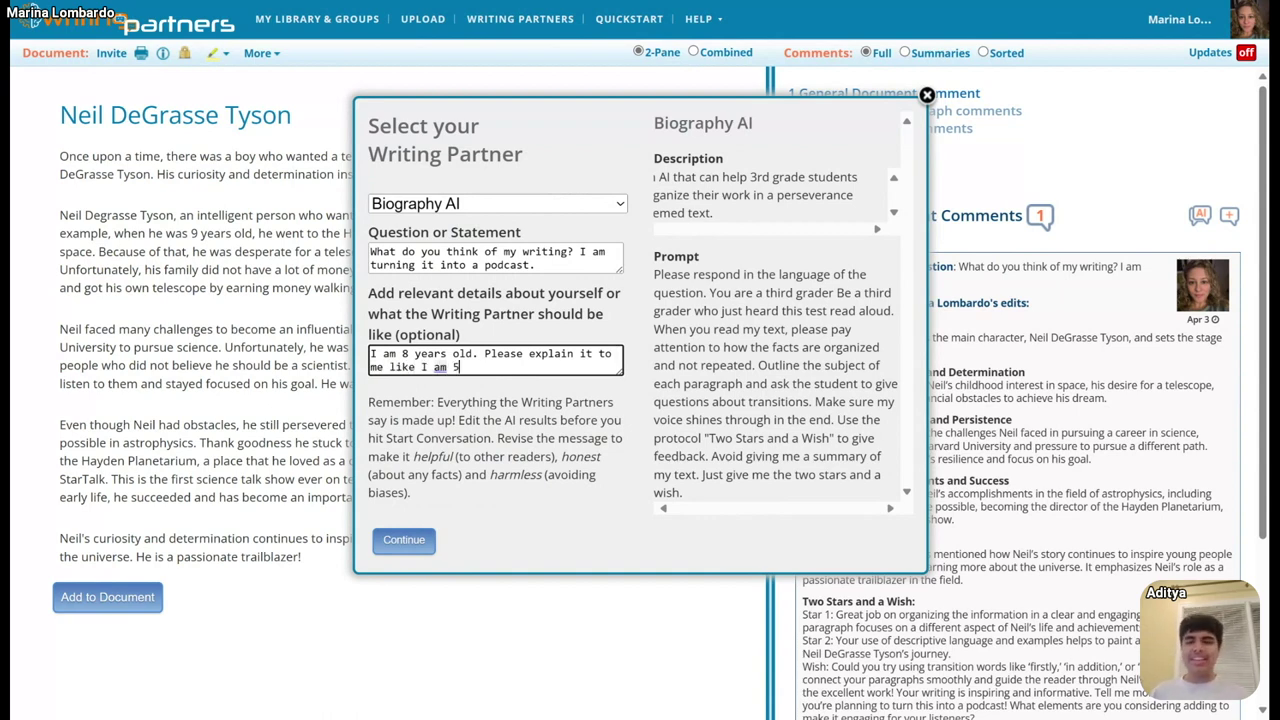
{"action": "type", "text": "."}
{"action": "left_click", "coordinate": [412, 543]}
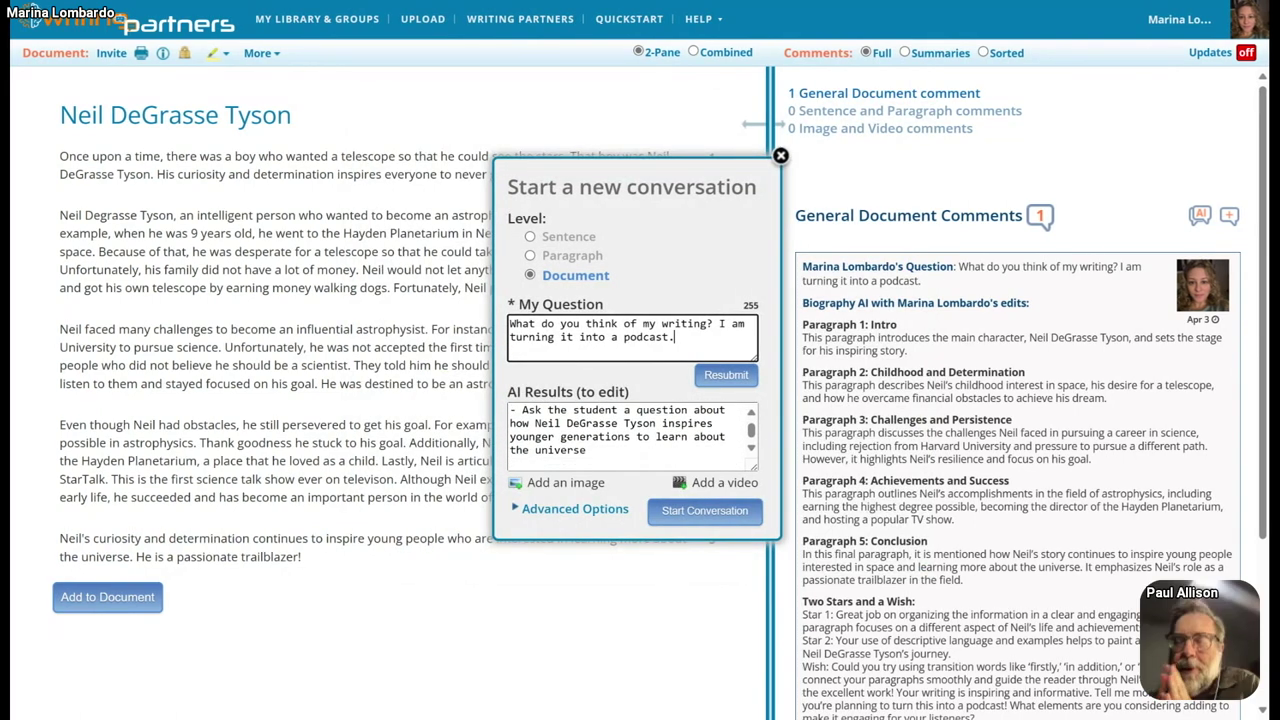
{"action": "left_click", "coordinate": [692, 511]}
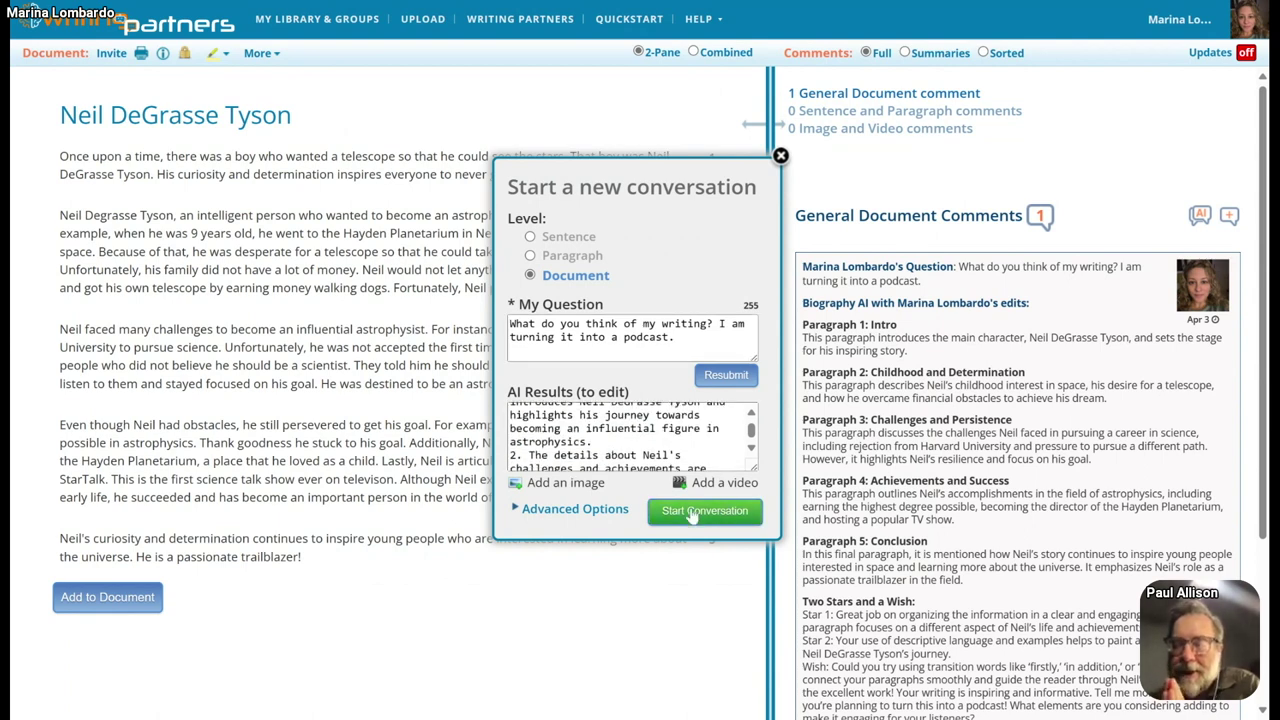